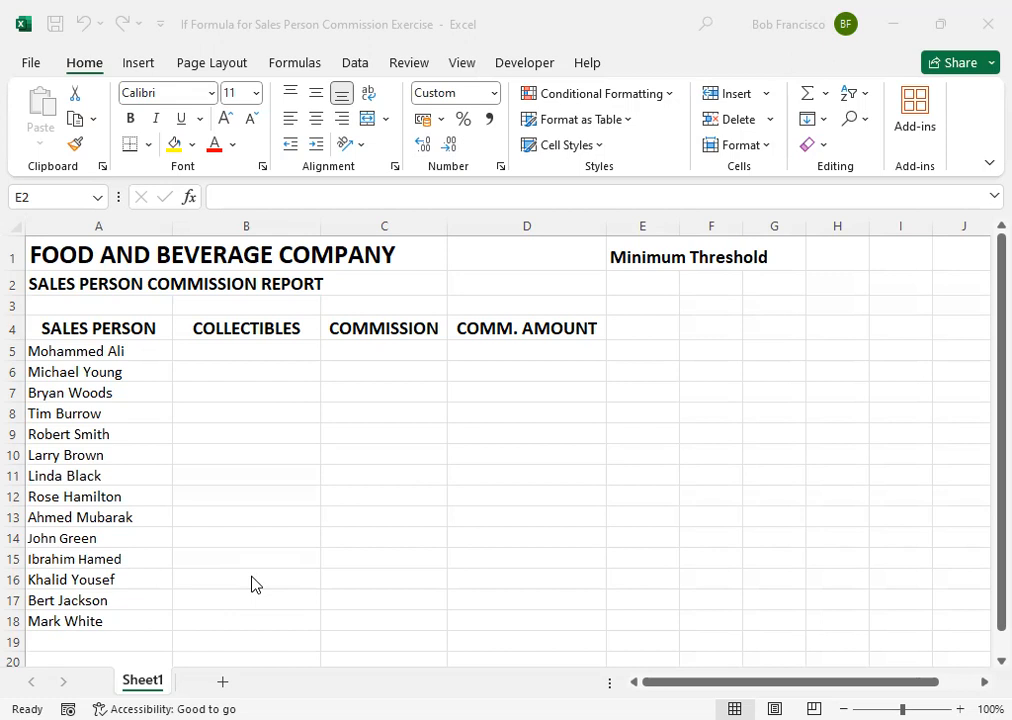
Enter 10000 as the minimum threshold in cell E2
click(244, 356)
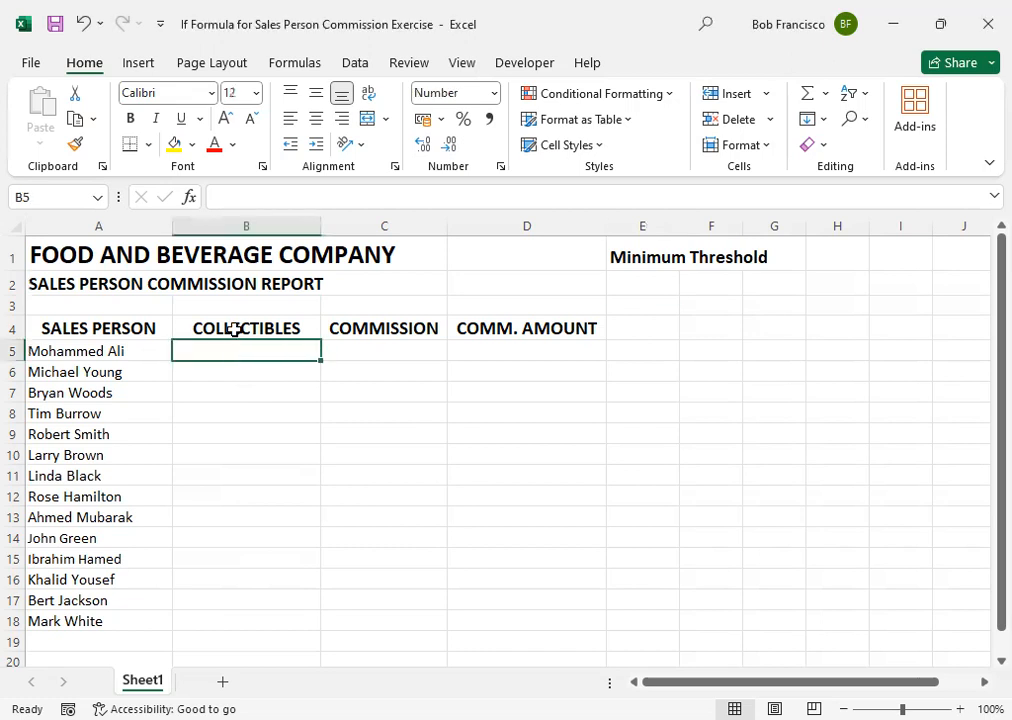
click(236, 331)
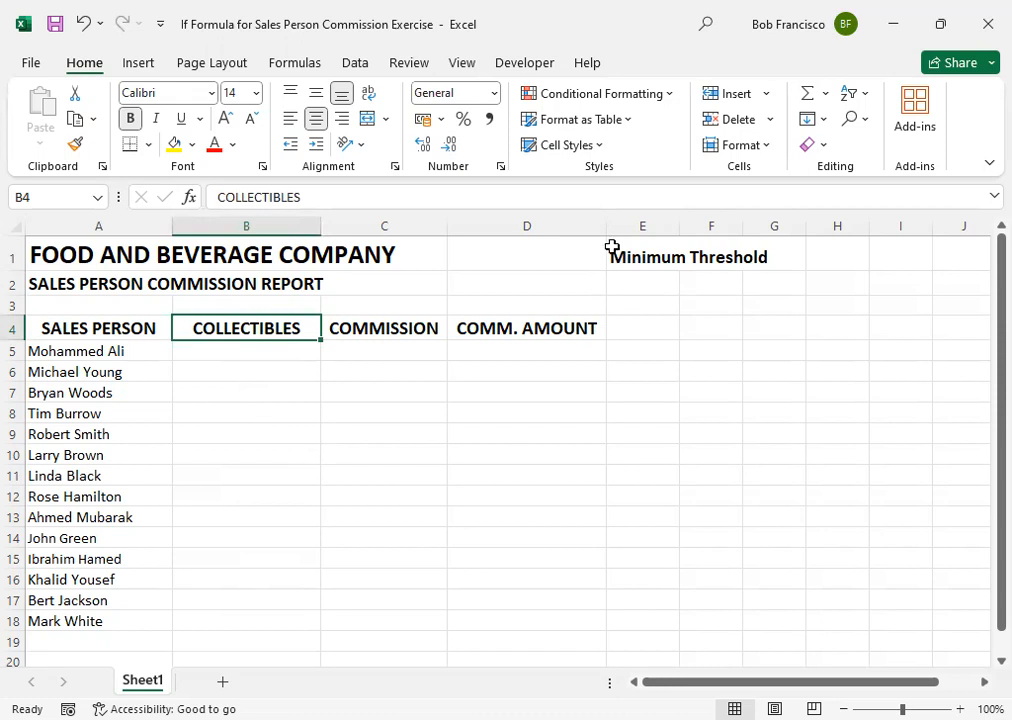
click(642, 280)
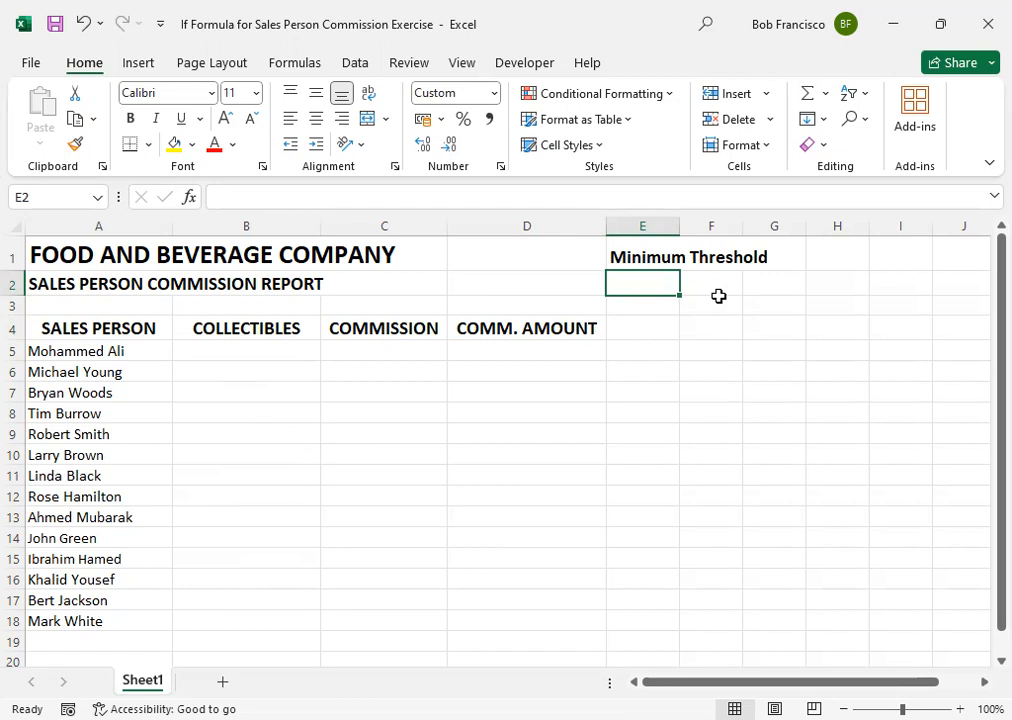
text(10000)
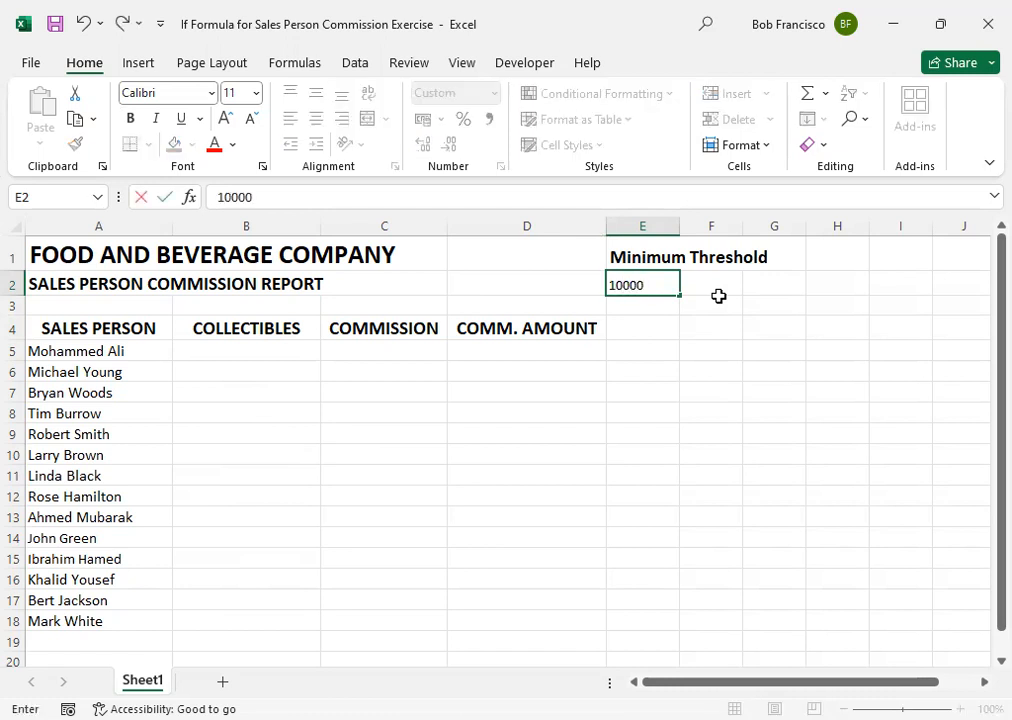
key(Return)
key(Up)
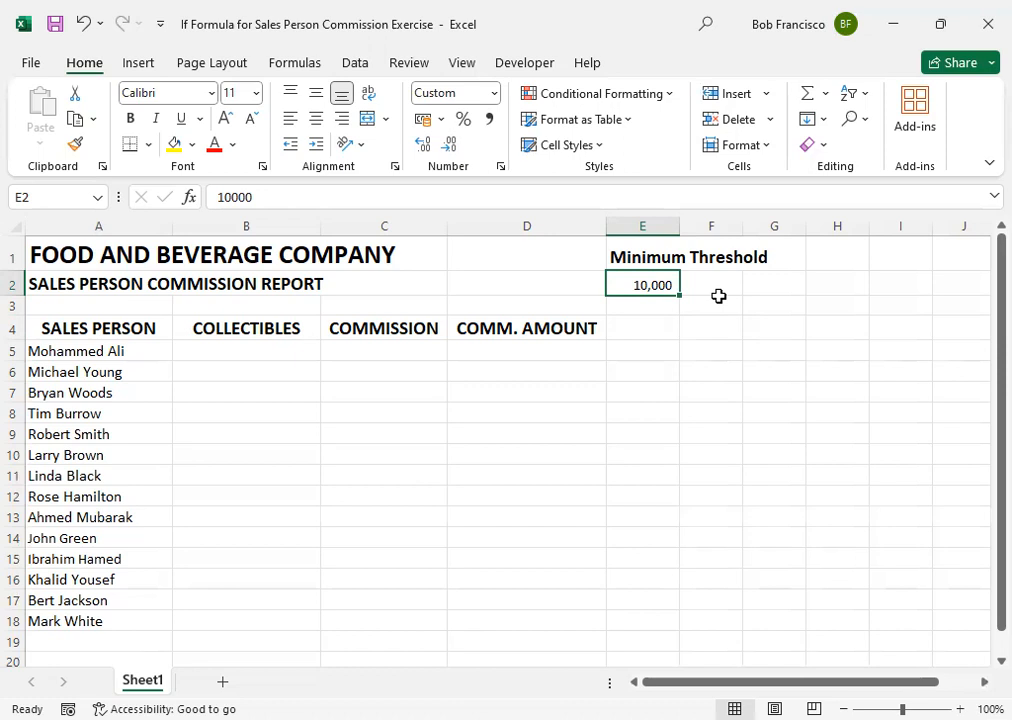
Enter the commission rate .1 in cell F2, beside the threshold amount
click(714, 290)
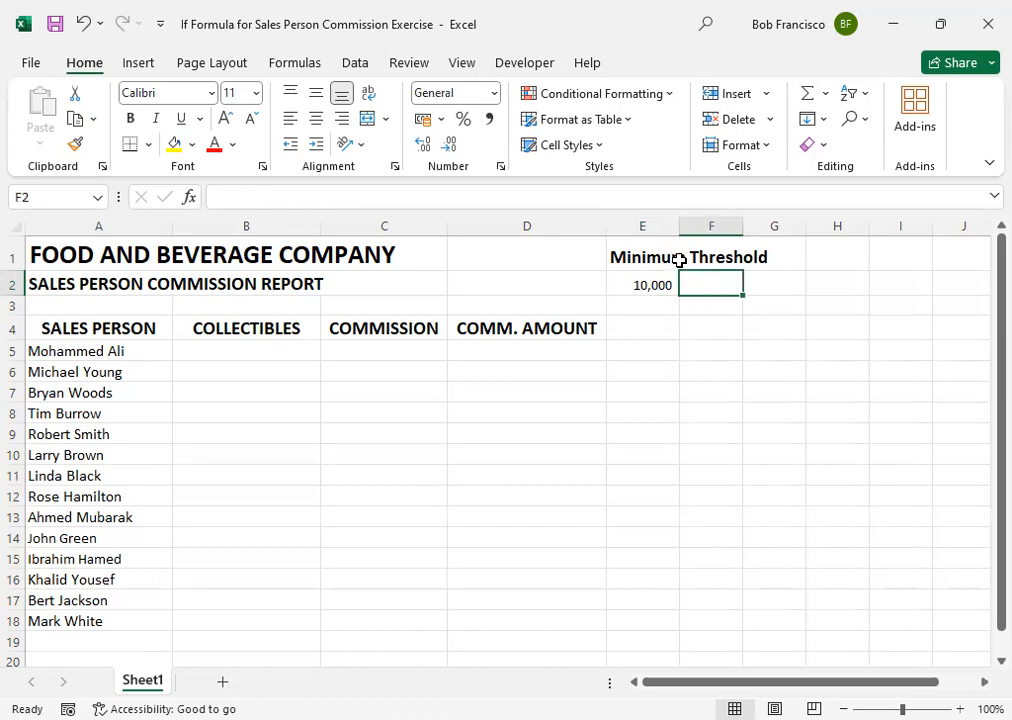
text(.1)
key(Return)
key(Up)
key(Left)
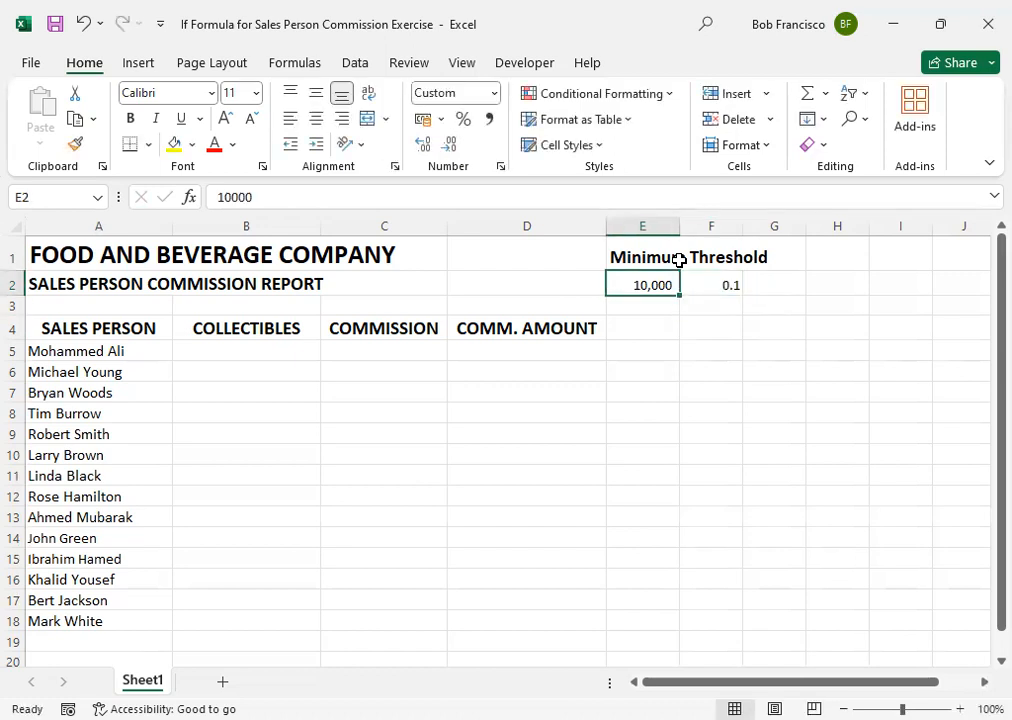
key(Right)
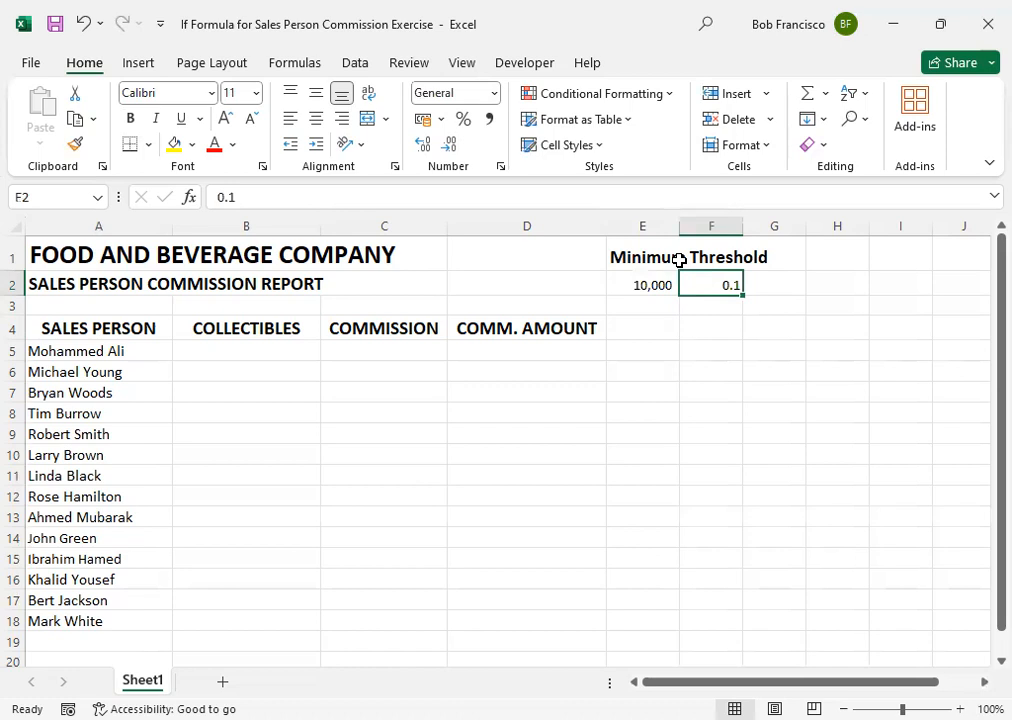
key(Left)
key(Home)
key(Down)
key(Down)
key(Down)
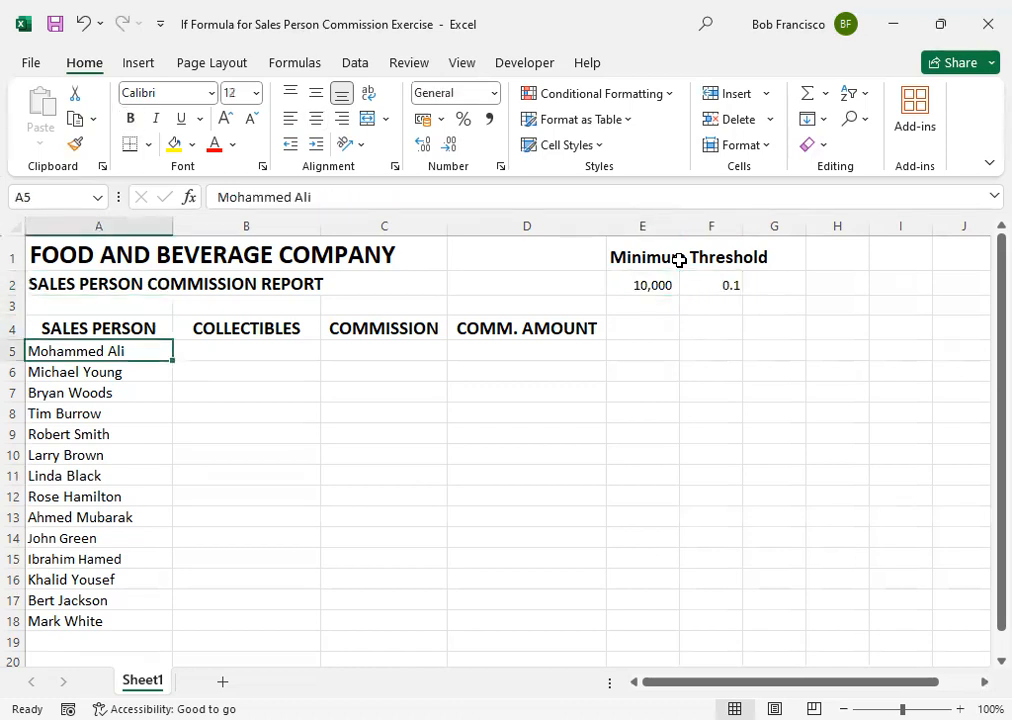
key(Right)
key(Right)
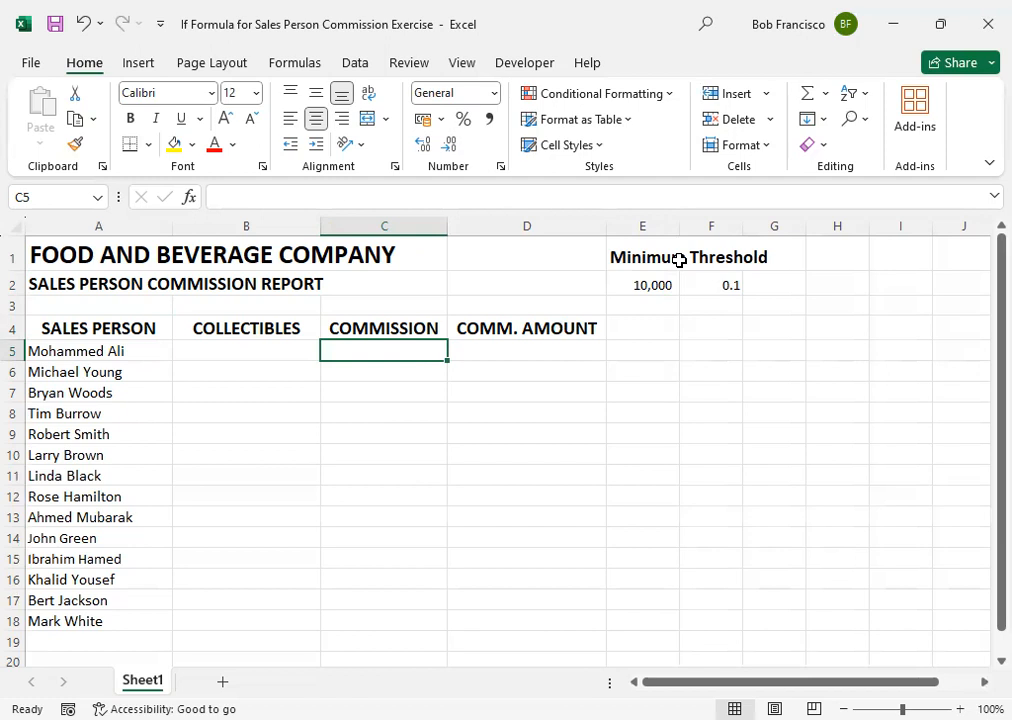
key(Left)
key(Right)
key(Right)
key(Right)
key(Right)
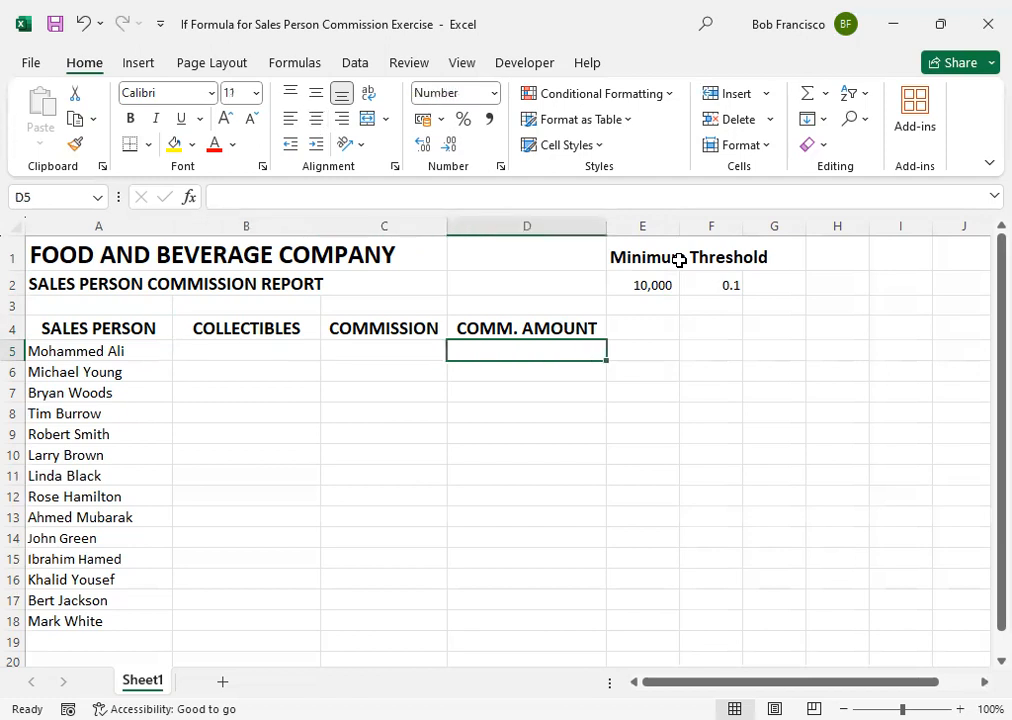
key(Up)
key(Up)
key(Up)
Enter 100 as the first collectibles value in B5 and fill it down to B18
key(Down)
key(Left)
key(Down)
key(Left)
key(Left)
key(Left)
key(Down)
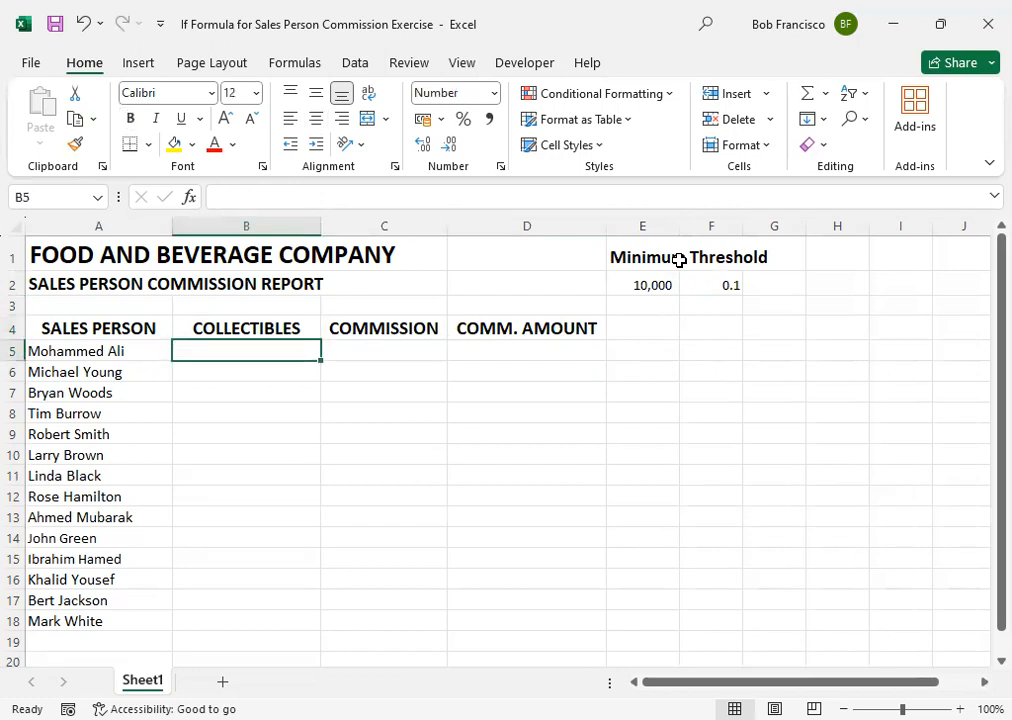
text(100)
key(Return)
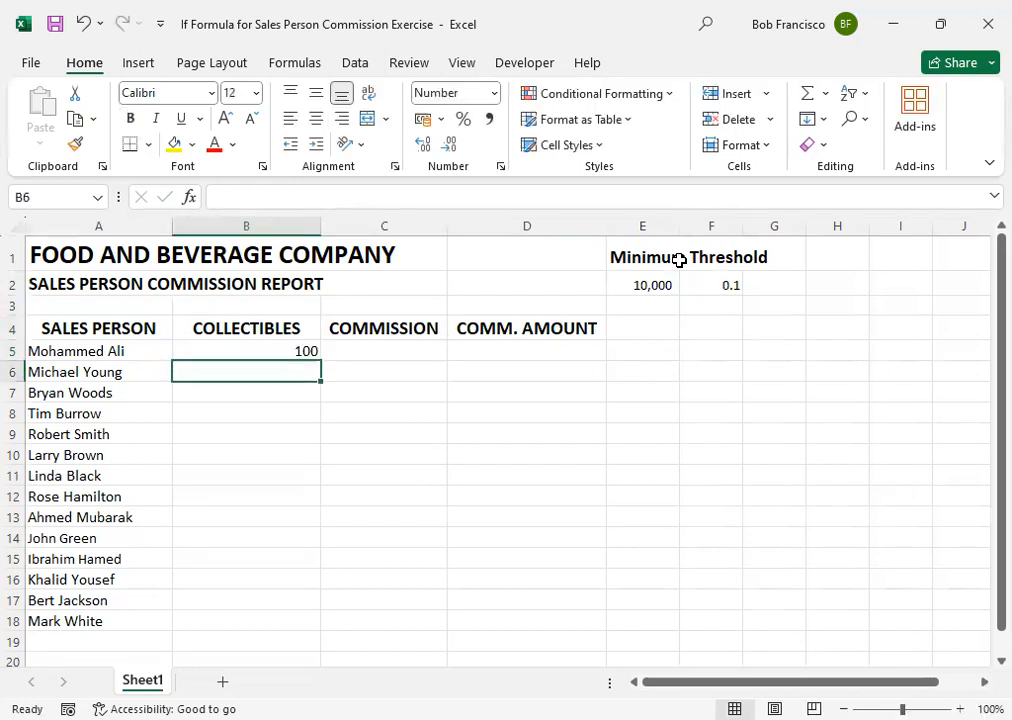
click(291, 351)
drag(318, 362, 310, 621)
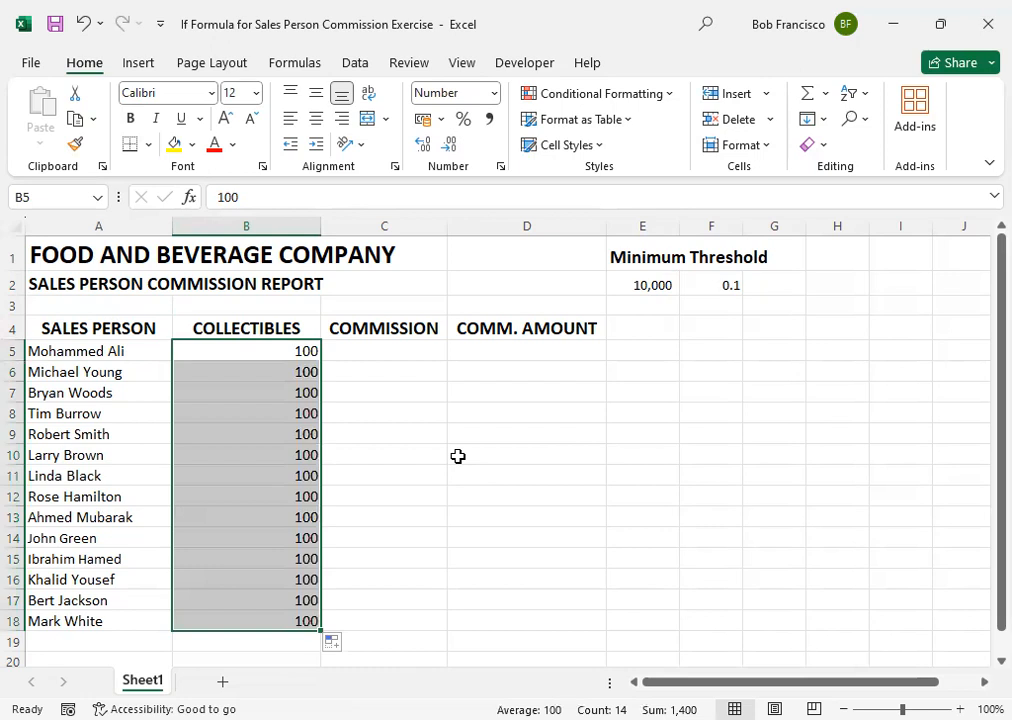
Begin an IF formula in C5 that tests whether B5 is greater than or equal to E2
click(338, 349)
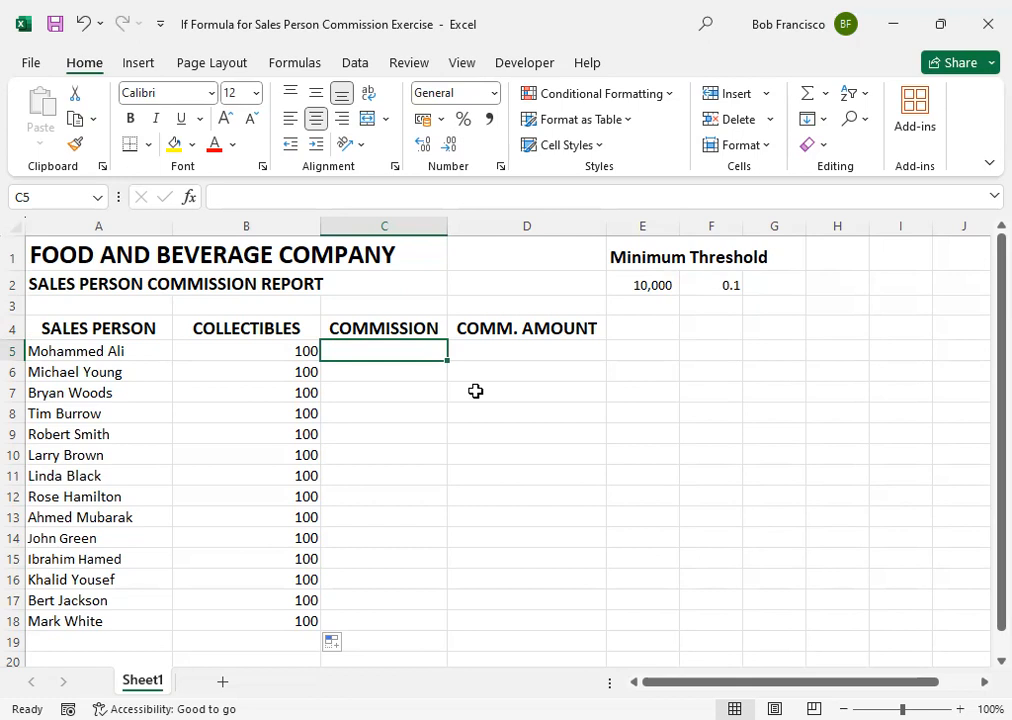
text(=)
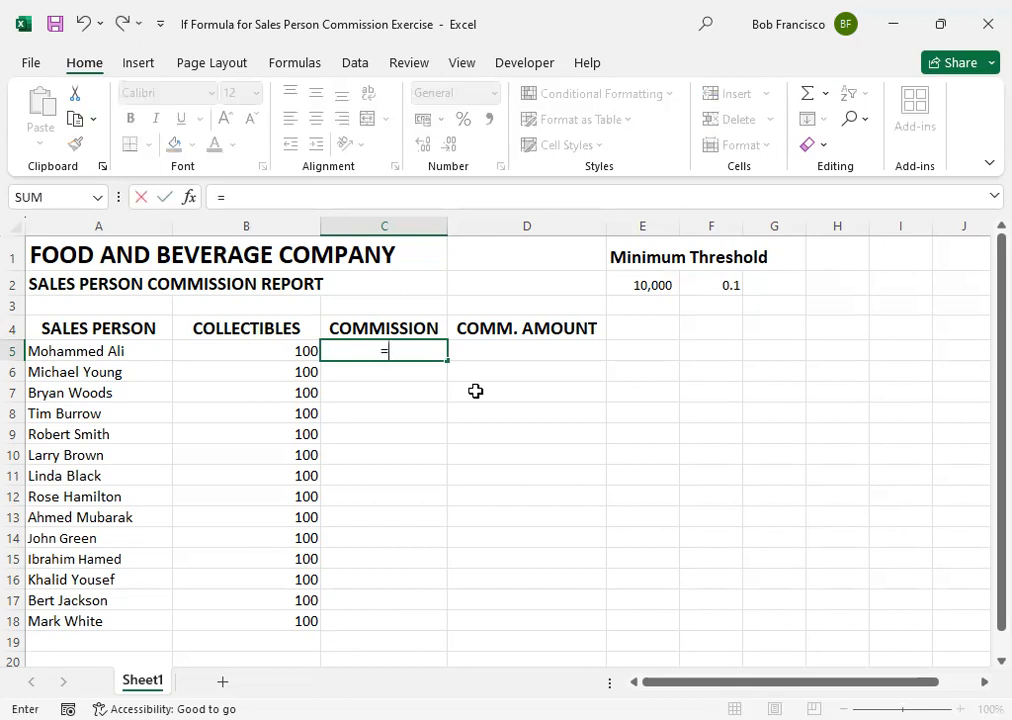
text(if)
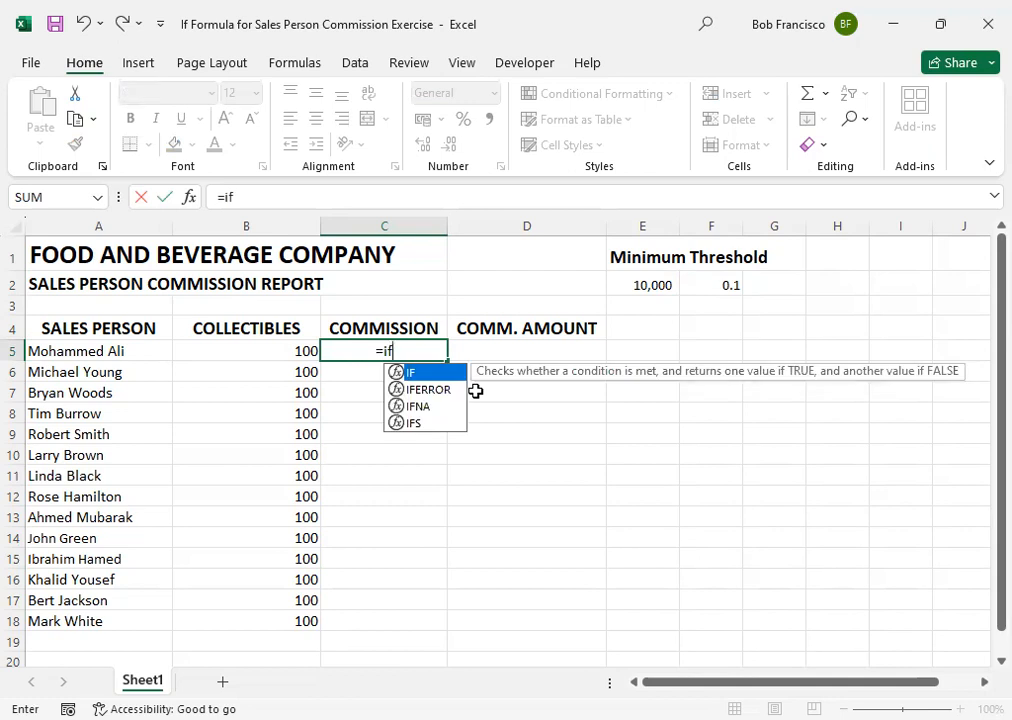
key(Tab)
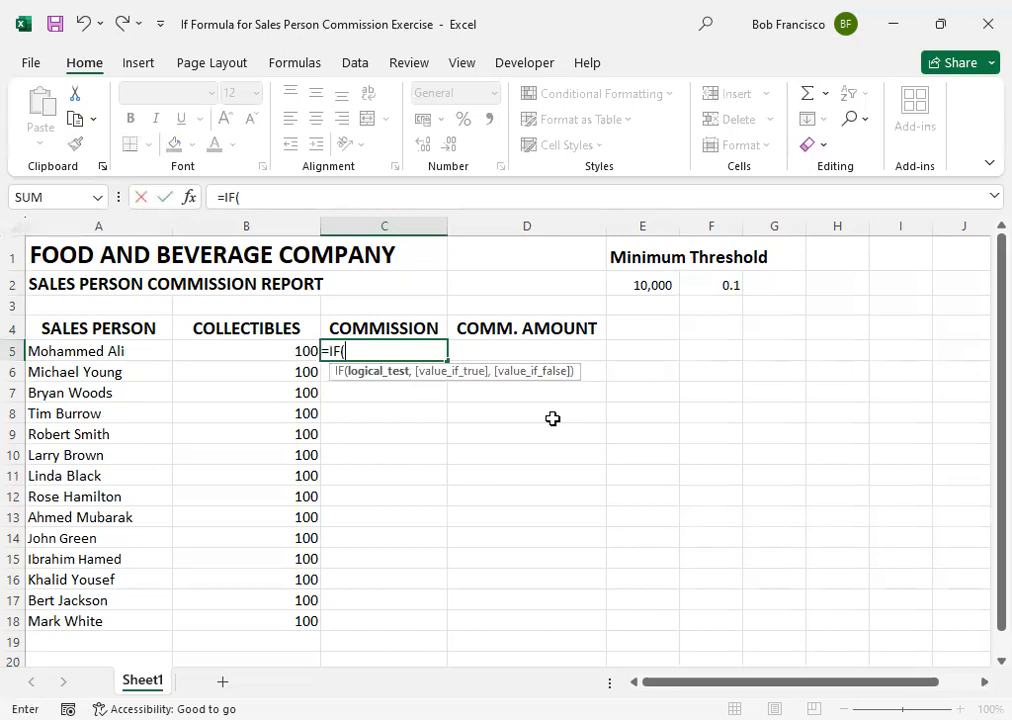
click(276, 349)
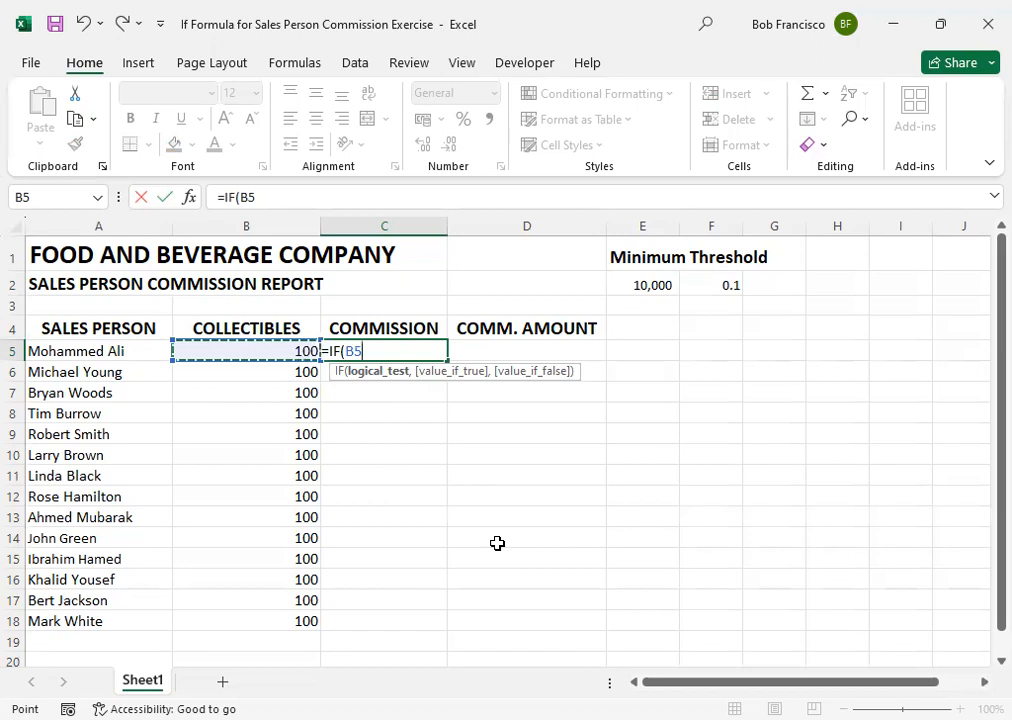
text(>=)
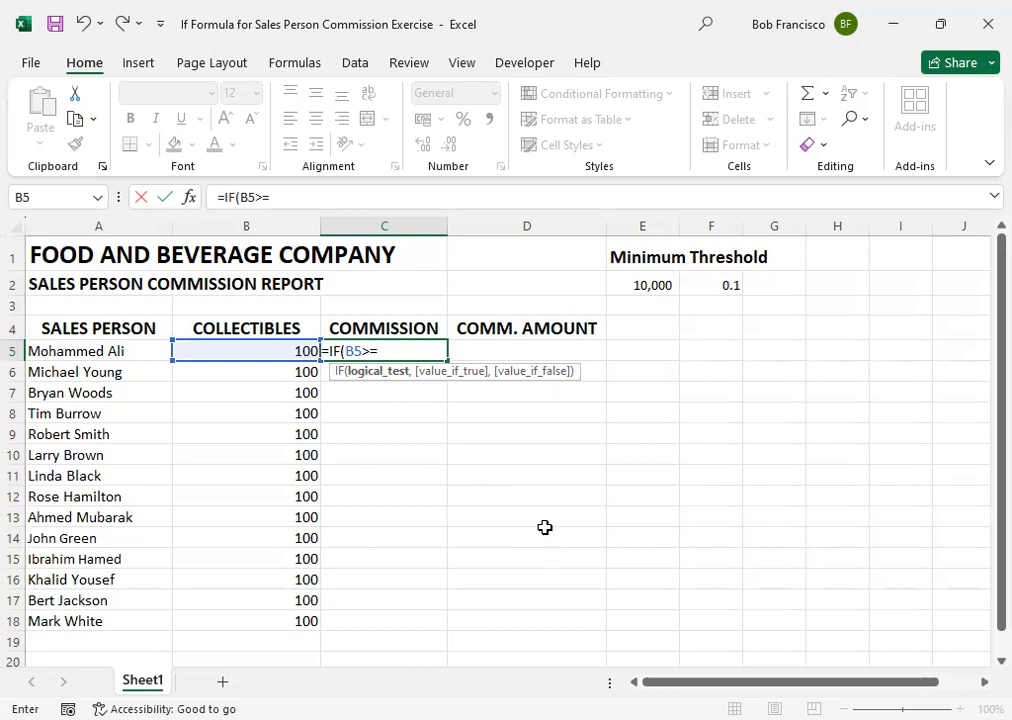
click(645, 281)
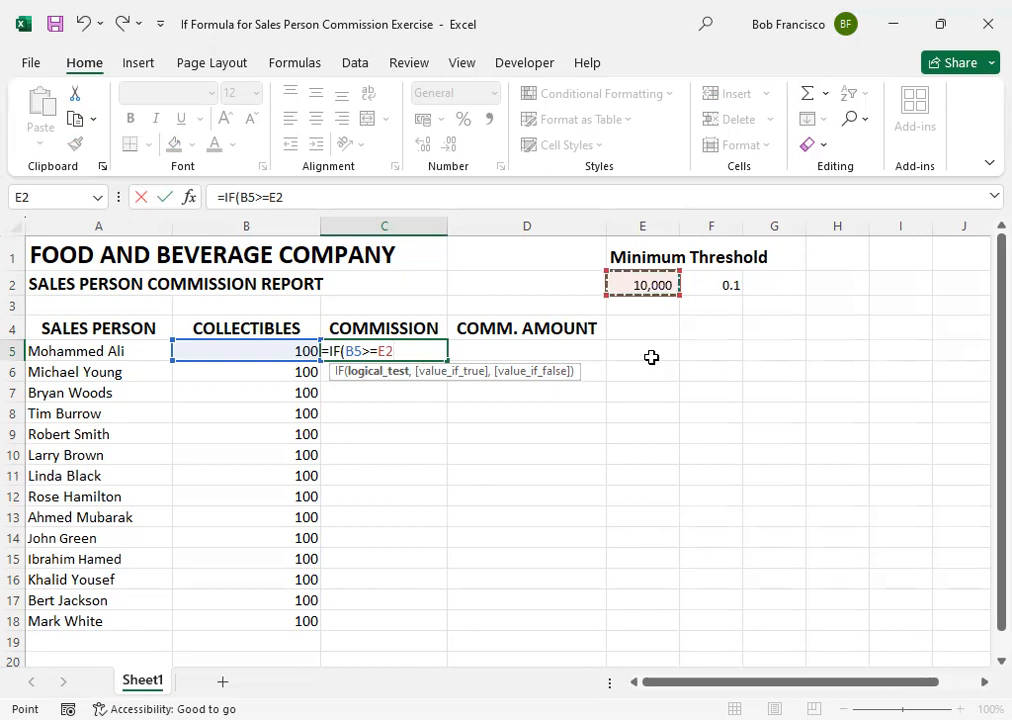
Complete the C5 formula so it returns "Yes" when the test is true and "No" when it is false
text(,)
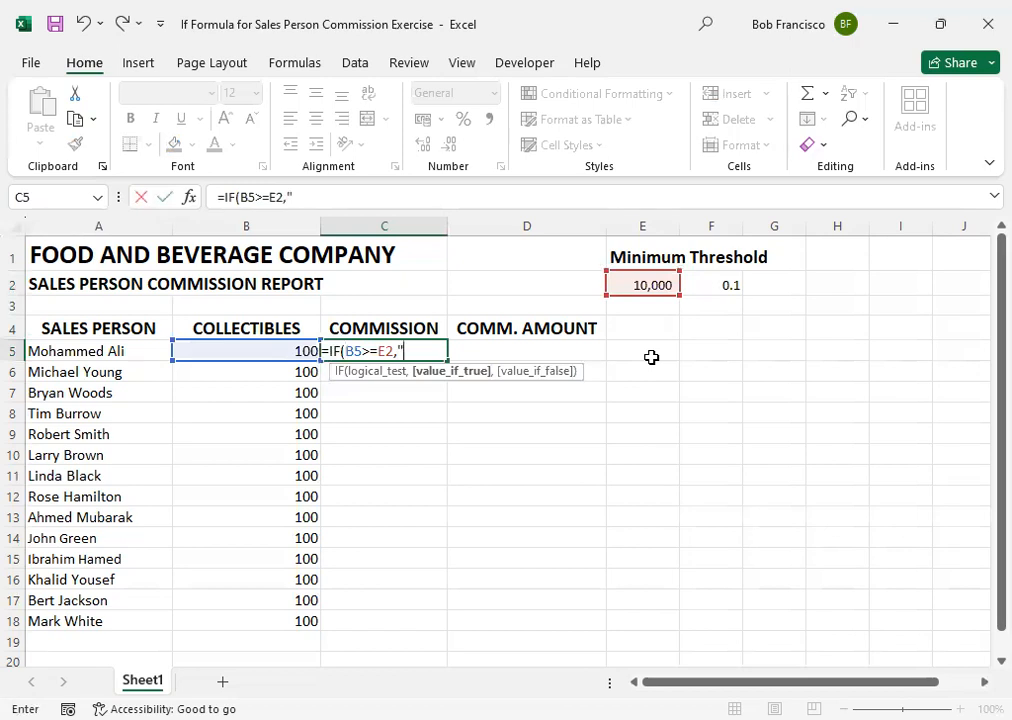
text("Yes)
text(,)
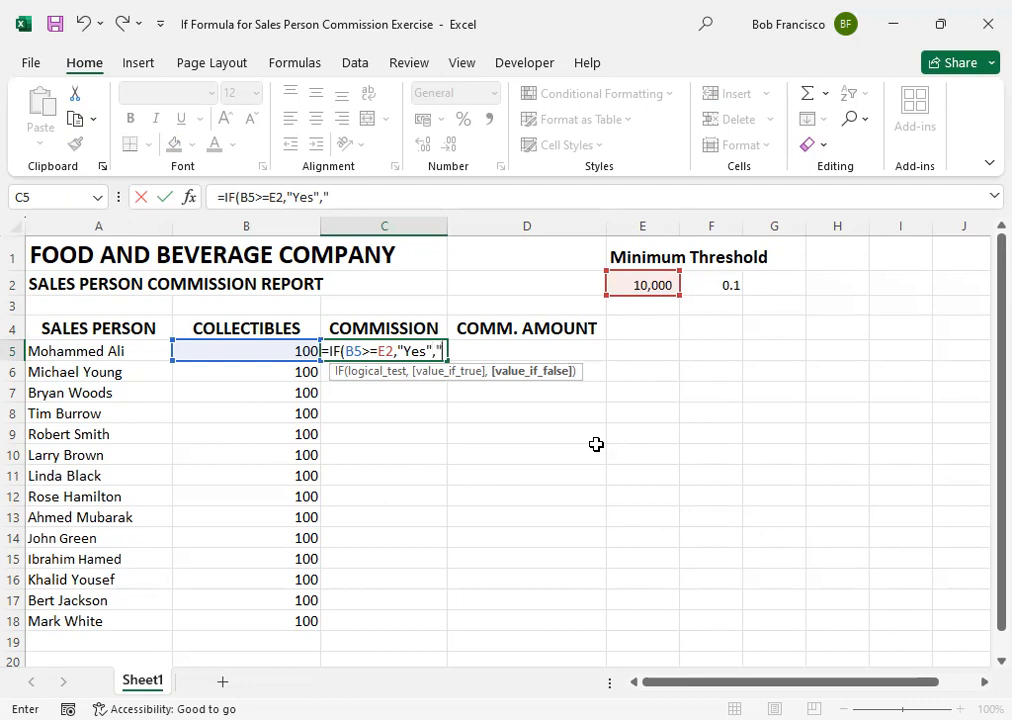
text(No)
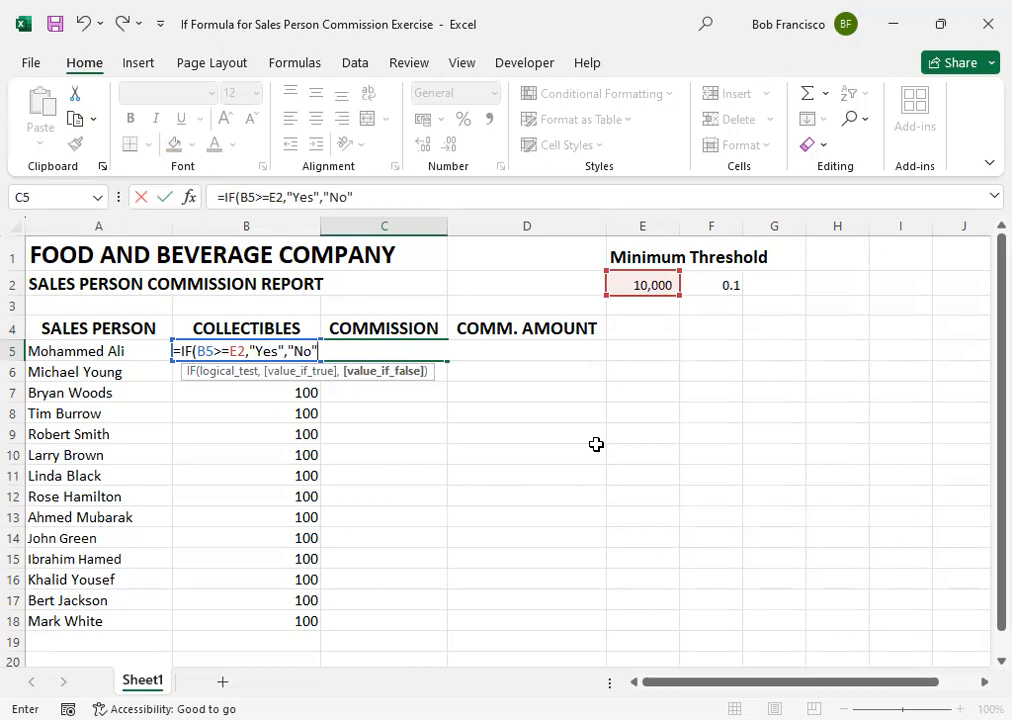
text("))
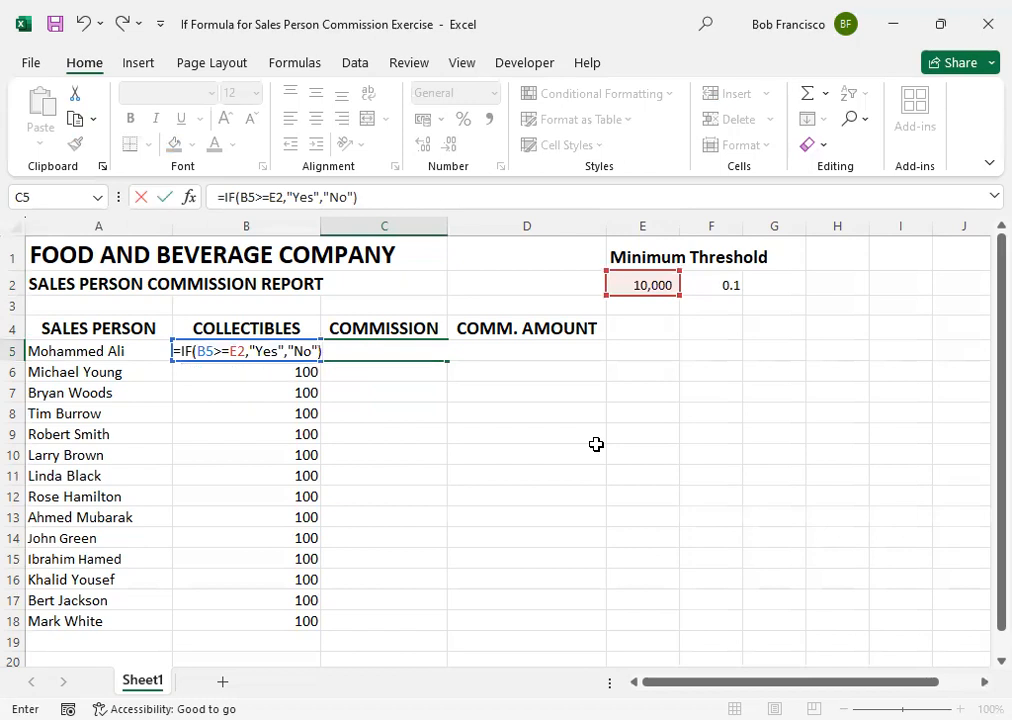
key(Return)
key(Up)
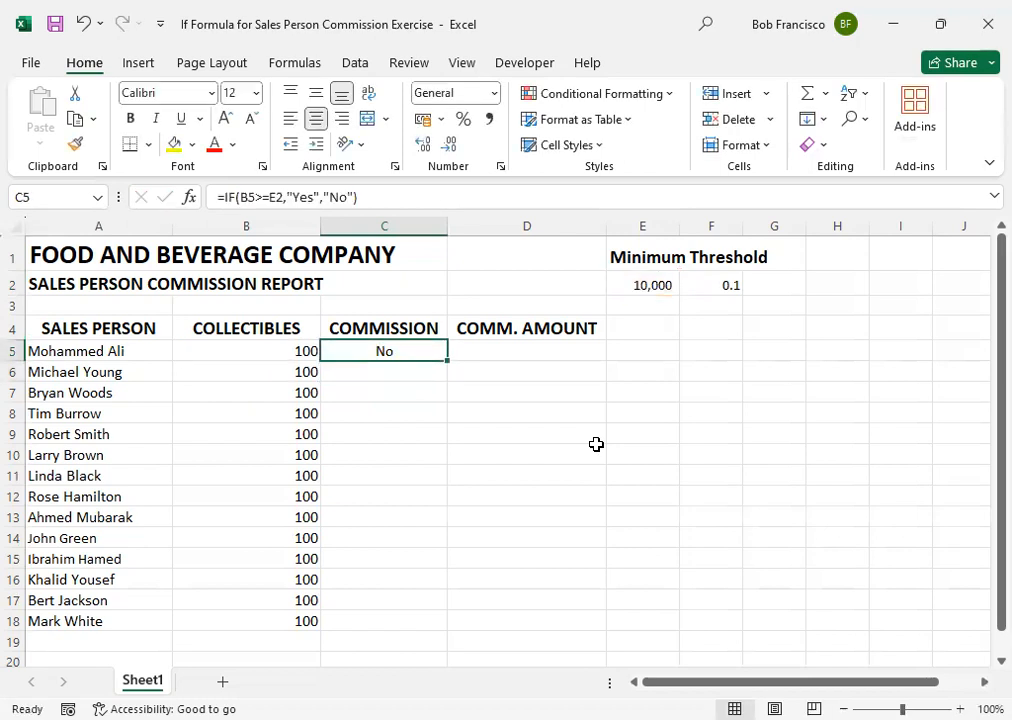
Fill the IF formula from C5 down to C18 and check the cell references in the copies
drag(448, 358, 446, 630)
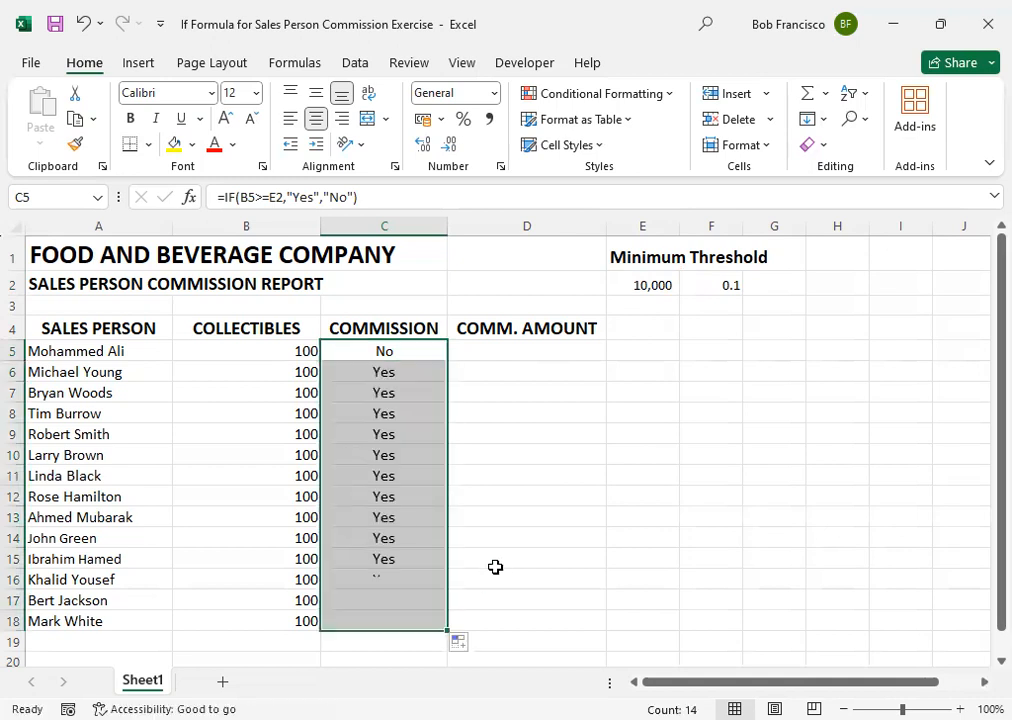
click(397, 452)
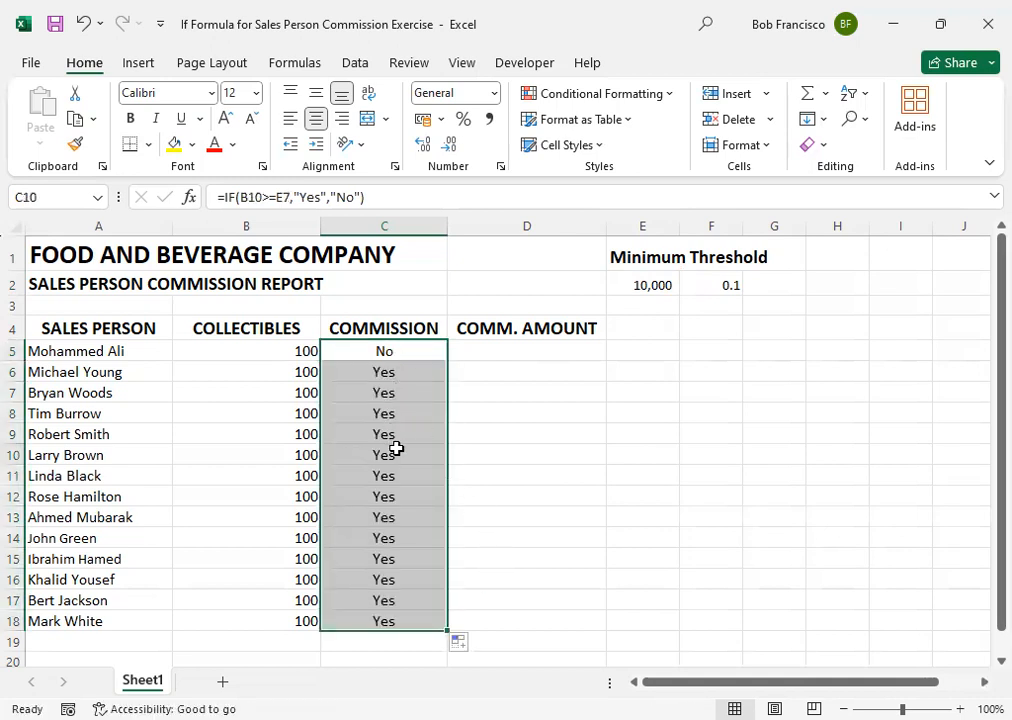
click(377, 413)
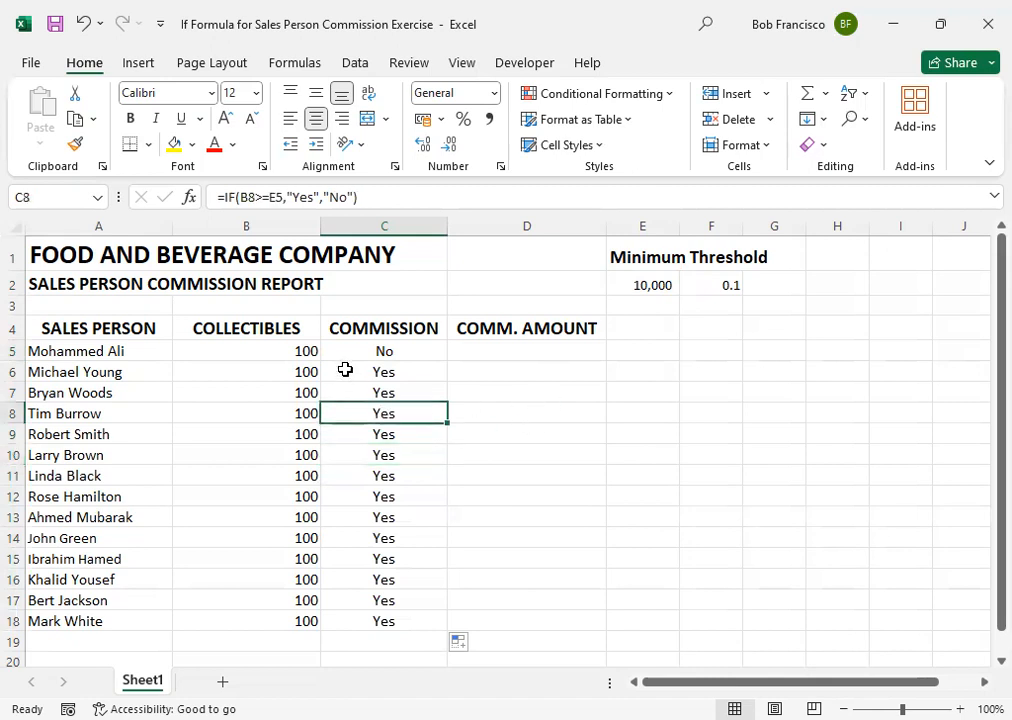
click(369, 347)
click(409, 450)
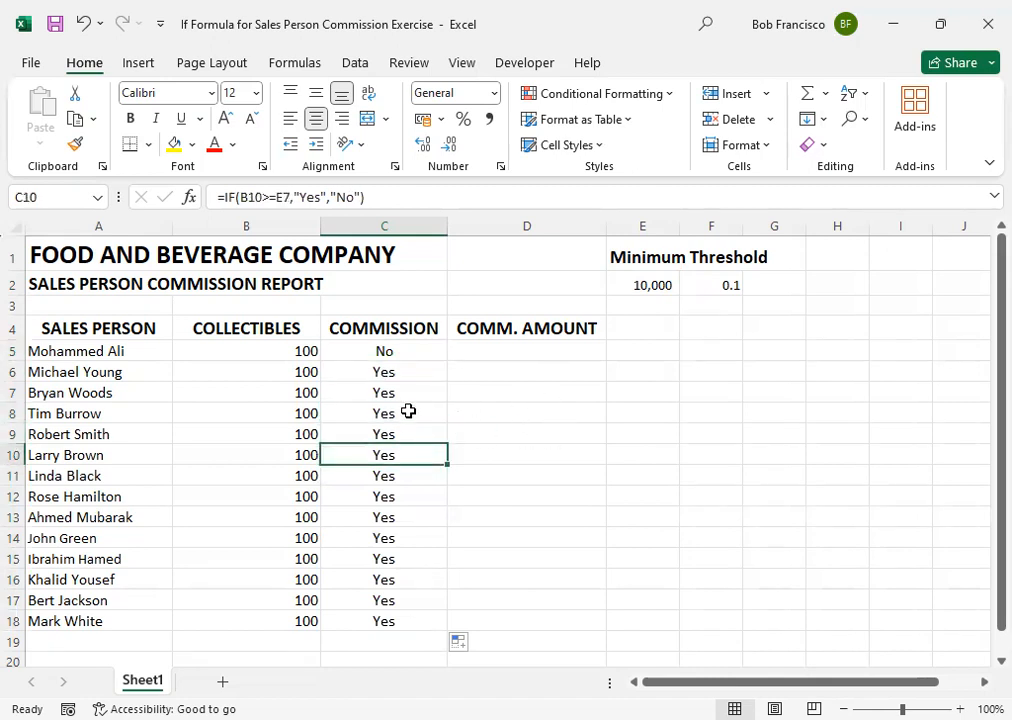
Make the threshold reference in the C5 formula absolute, as $E$2
click(384, 356)
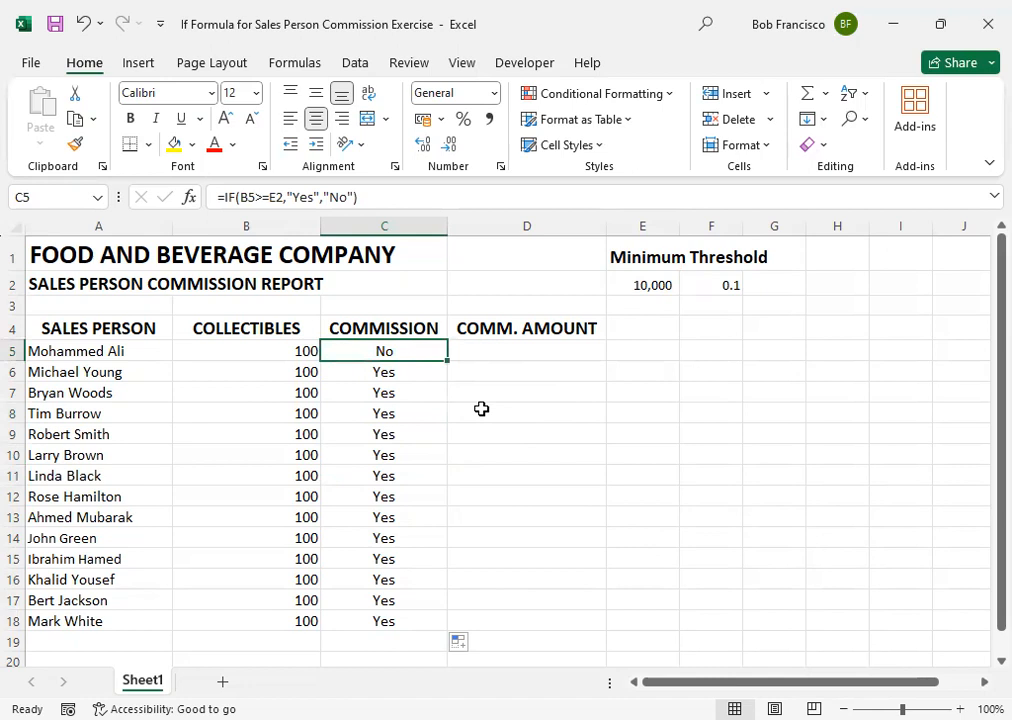
key(F2)
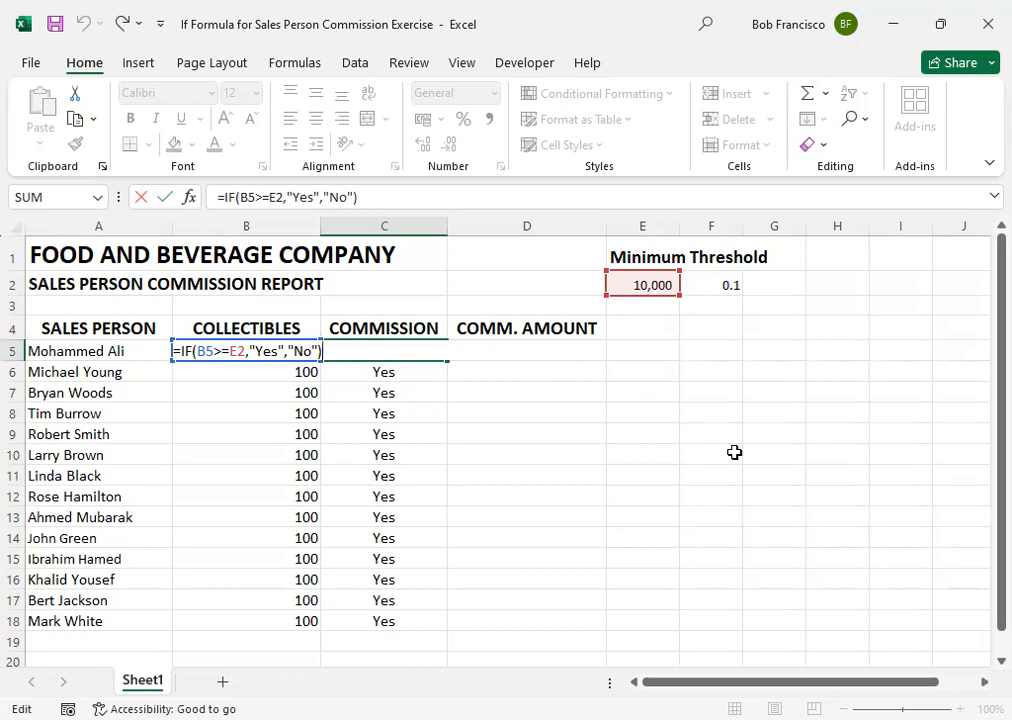
click(238, 352)
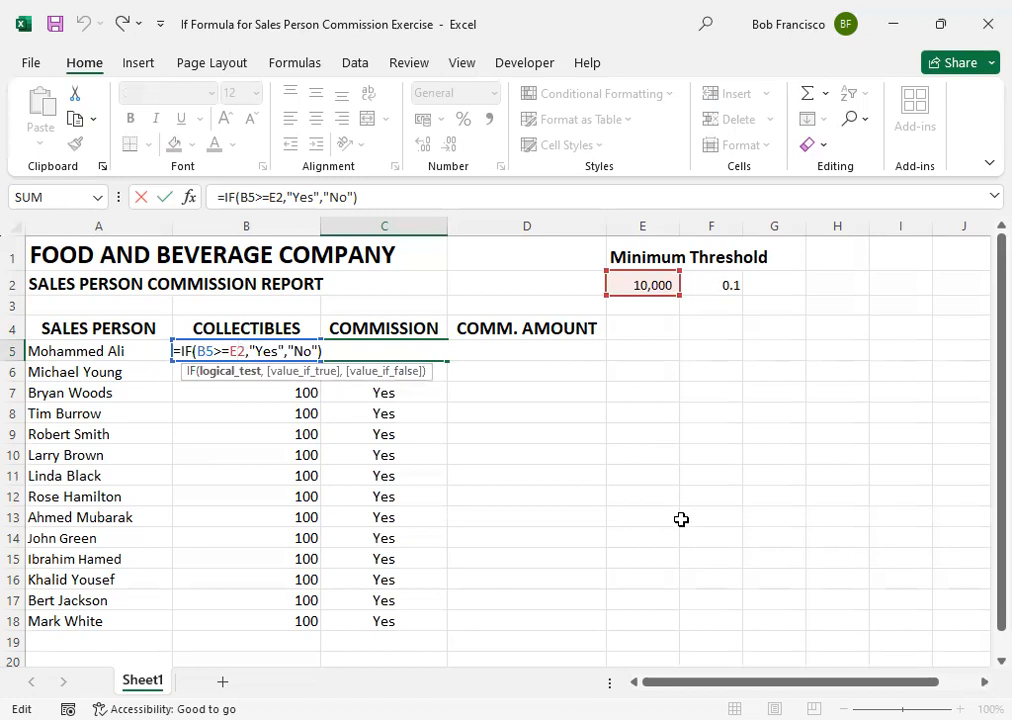
key(F4)
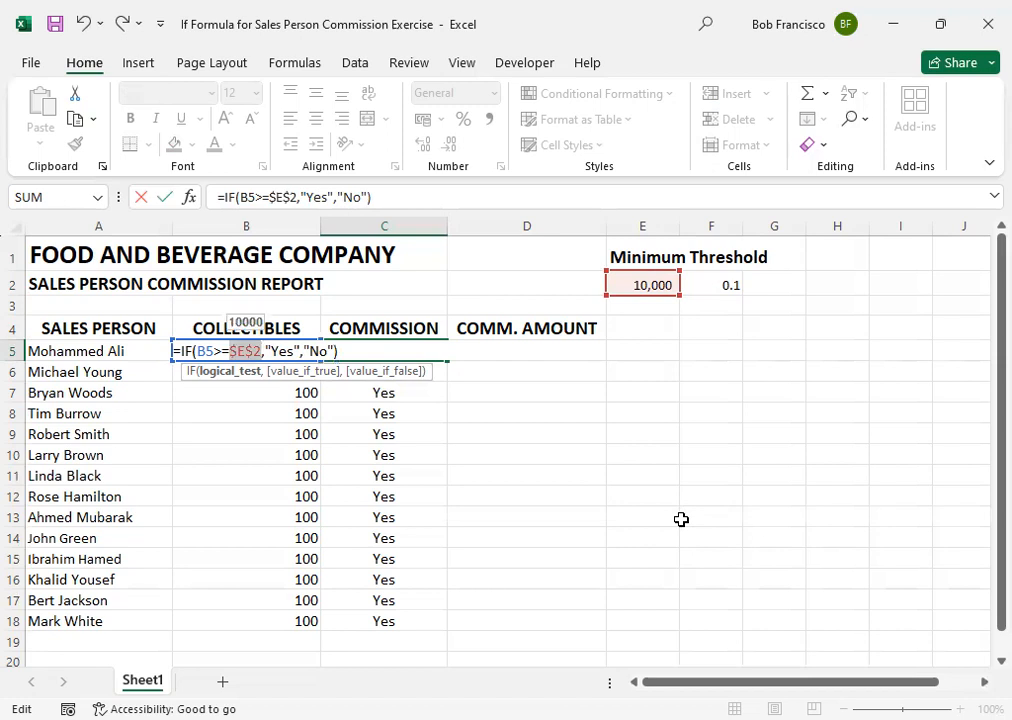
key(Return)
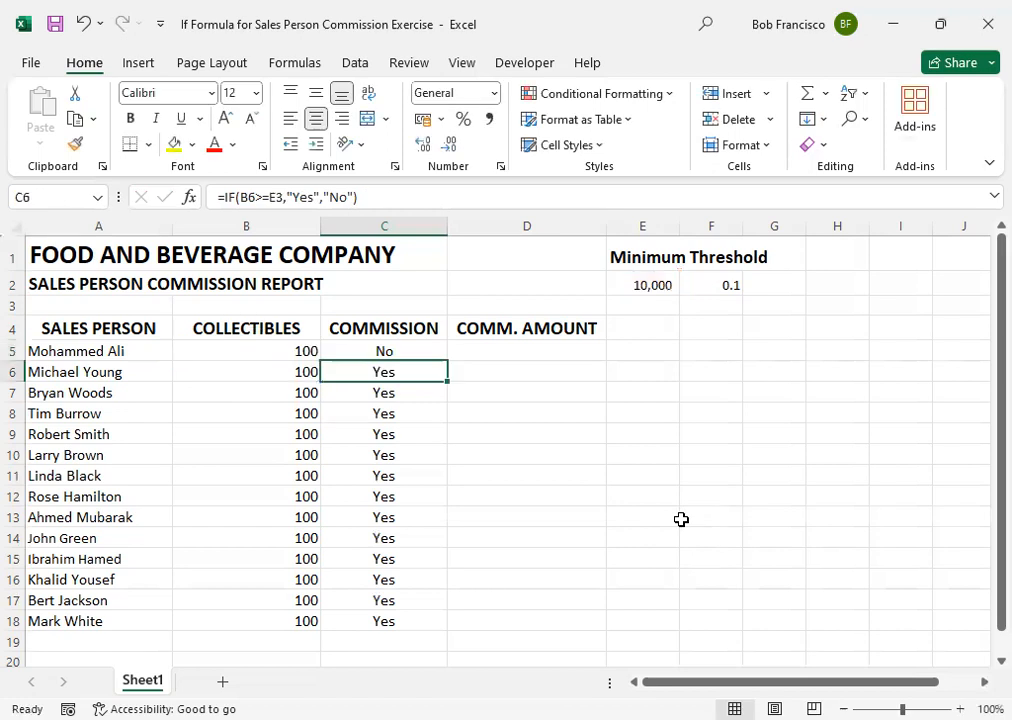
Fill the corrected IF formula from C5 down to C18 and check the threshold reference in C13
click(418, 355)
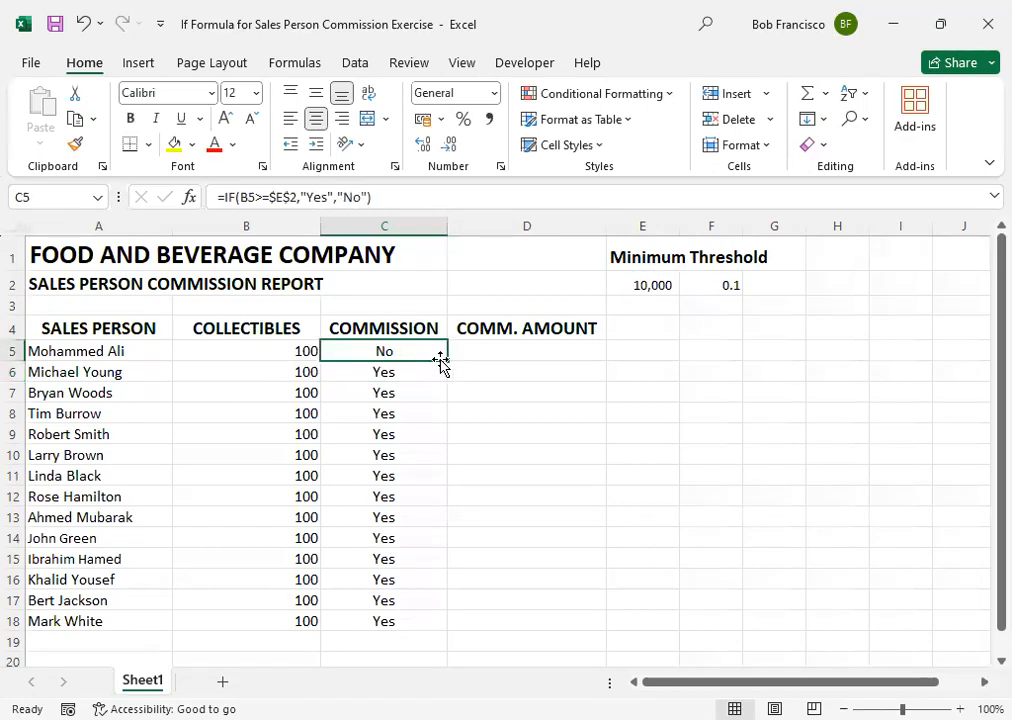
drag(447, 360, 456, 623)
click(382, 513)
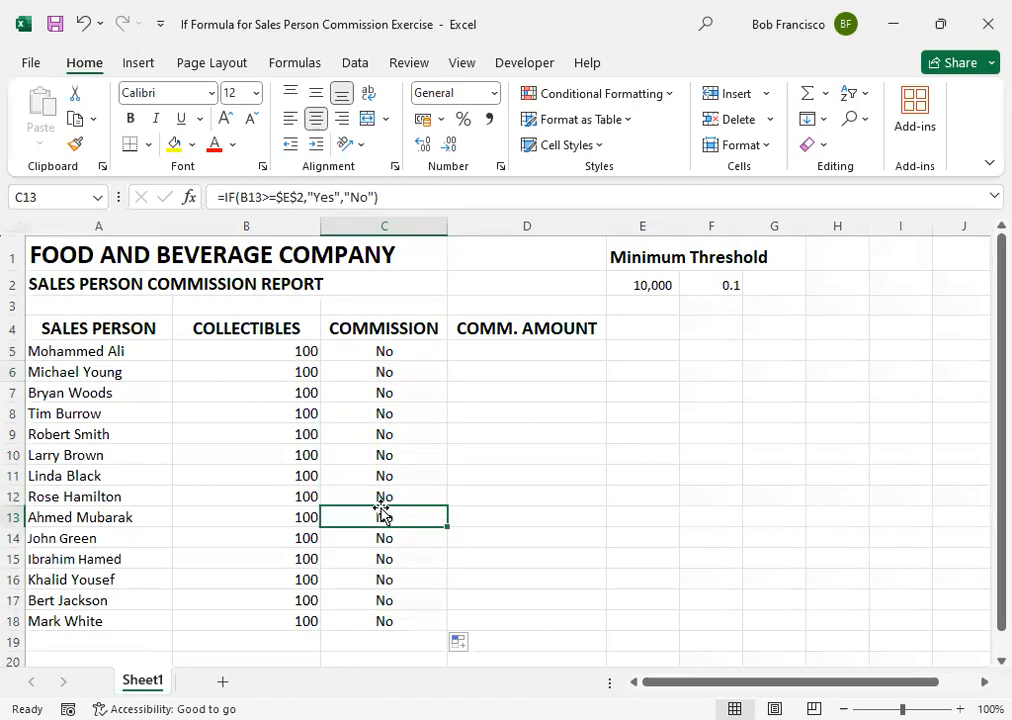
Enter collectibles of 12000 in B5 and 11000 in B7
click(290, 414)
key(Up)
key(Up)
key(Up)
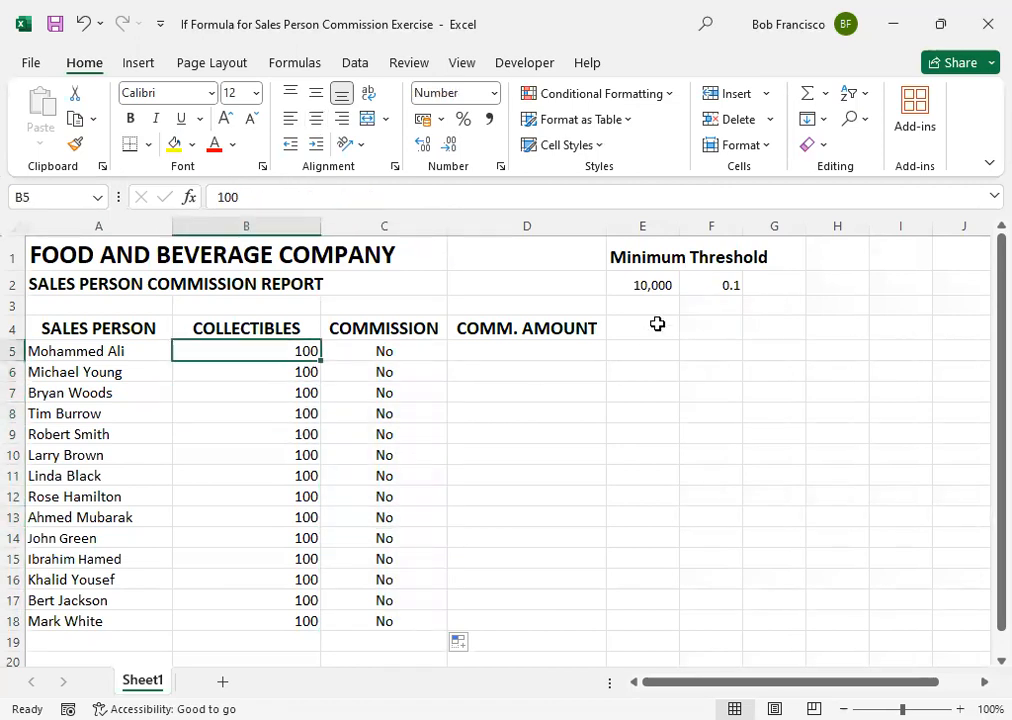
text(12000)
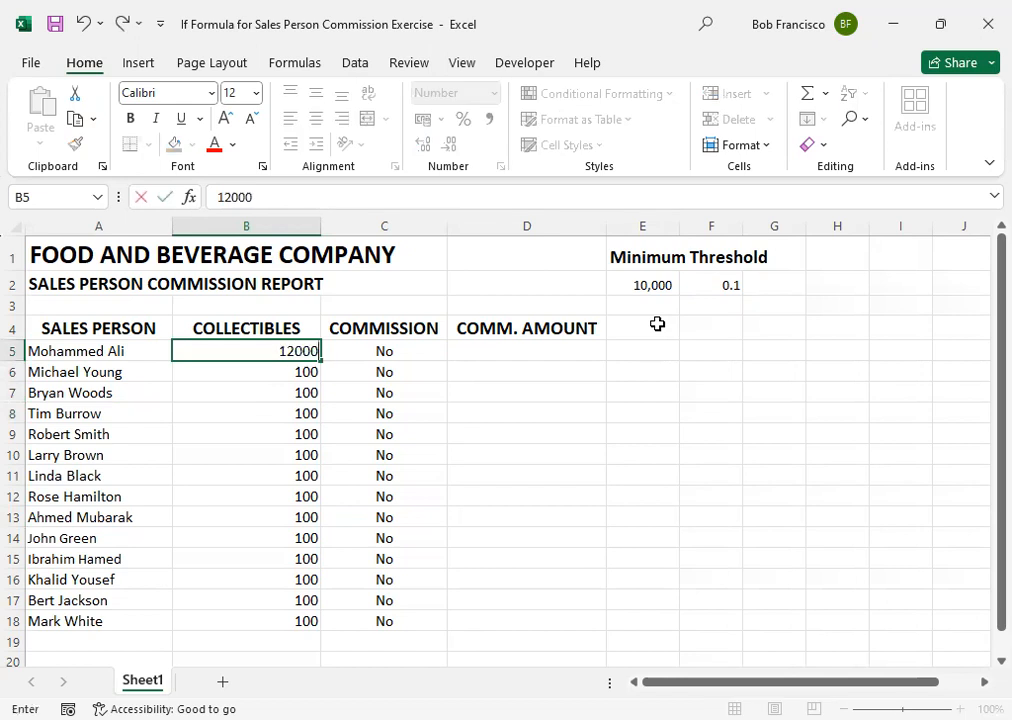
key(Return)
key(Down)
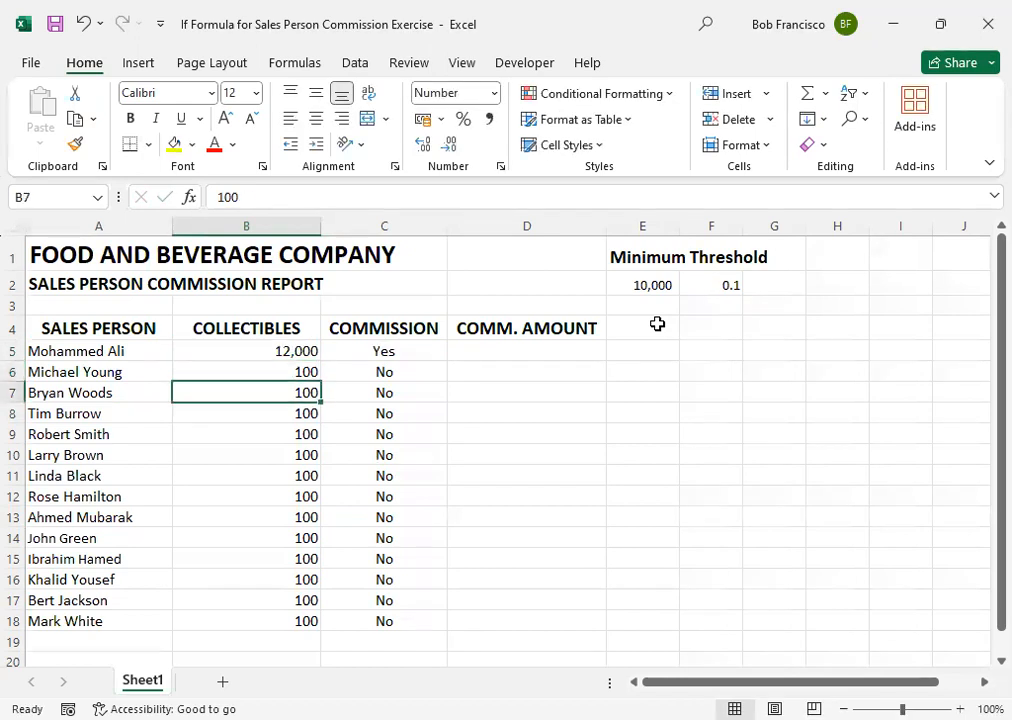
text(11000)
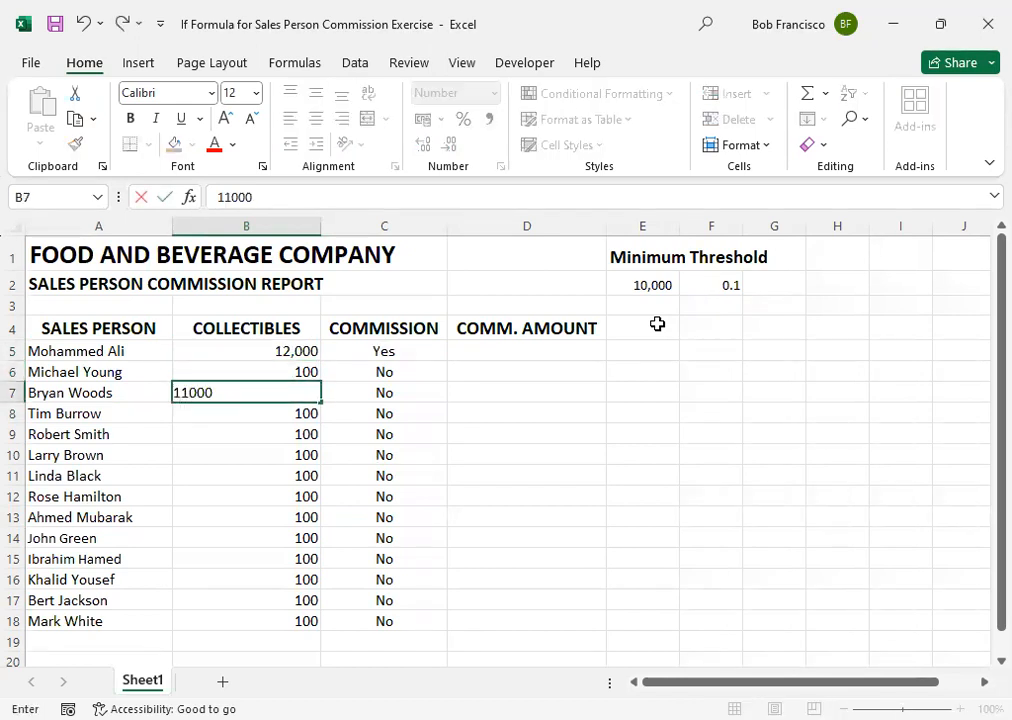
key(Return)
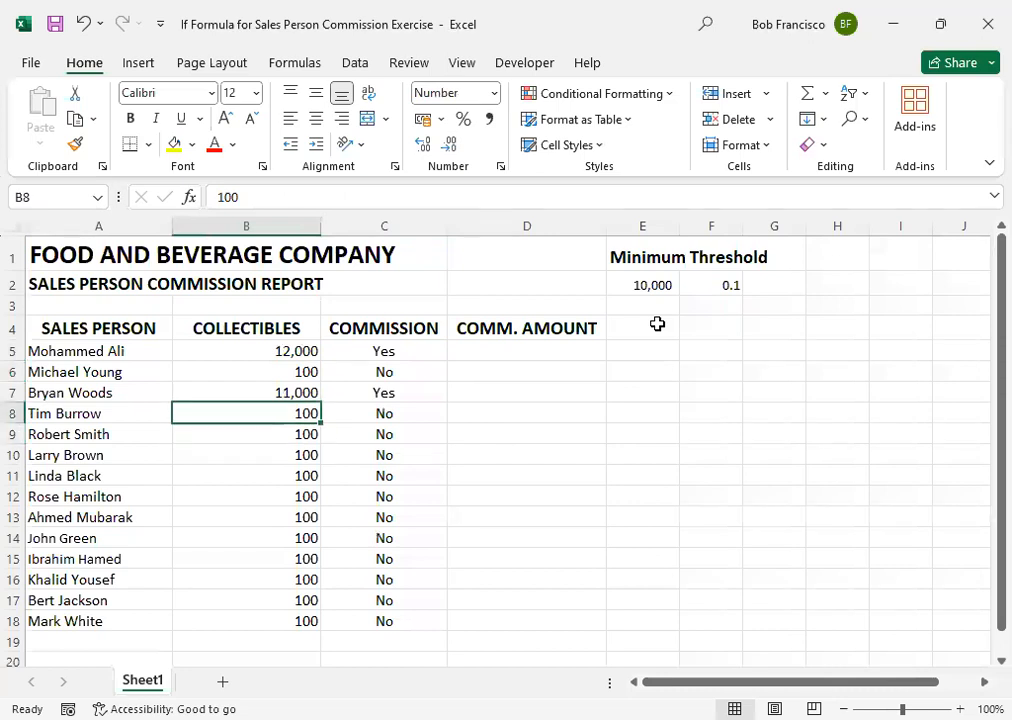
Enter collectibles of 10000 in B8, 9000 in B9 and 8000 in B10
text(10,)
text(000)
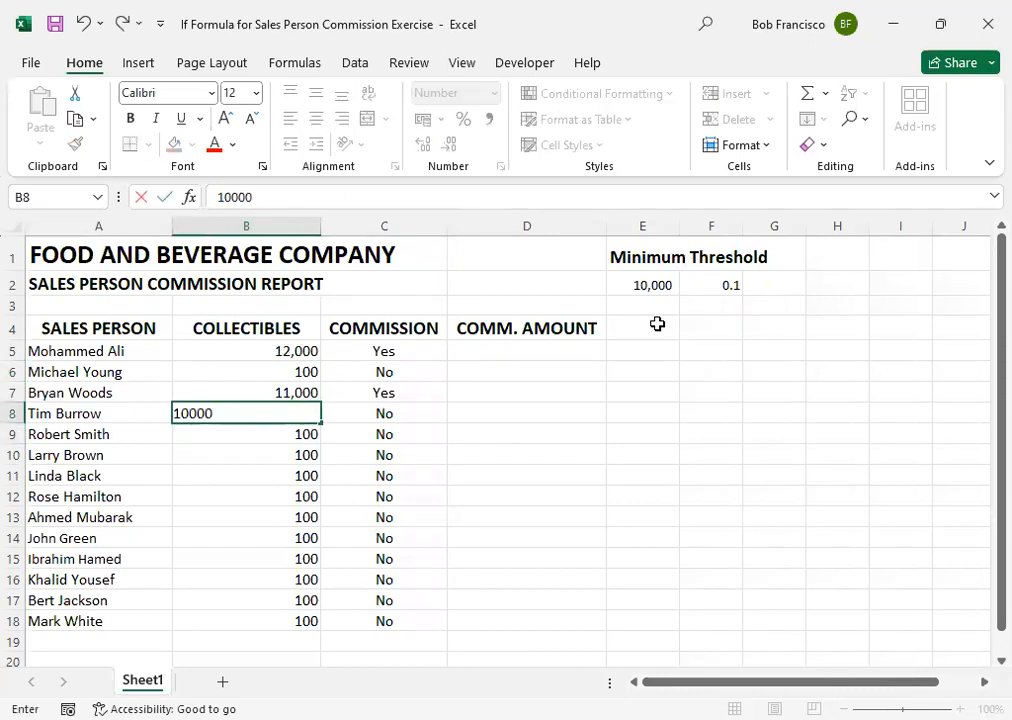
key(Return)
text(9000)
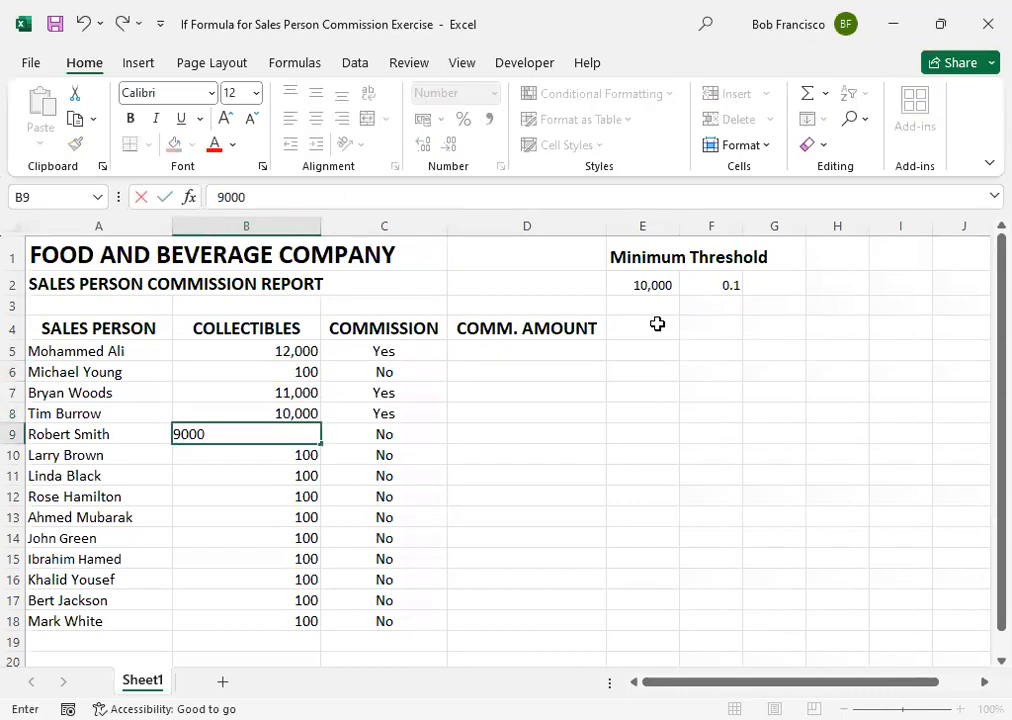
key(Return)
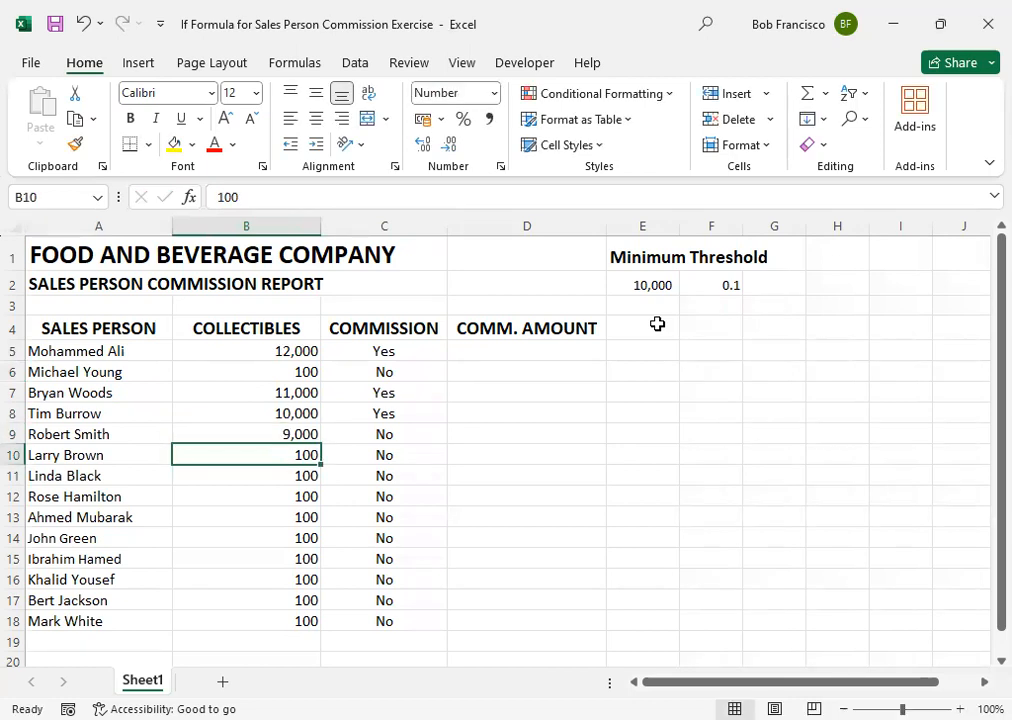
text(8000)
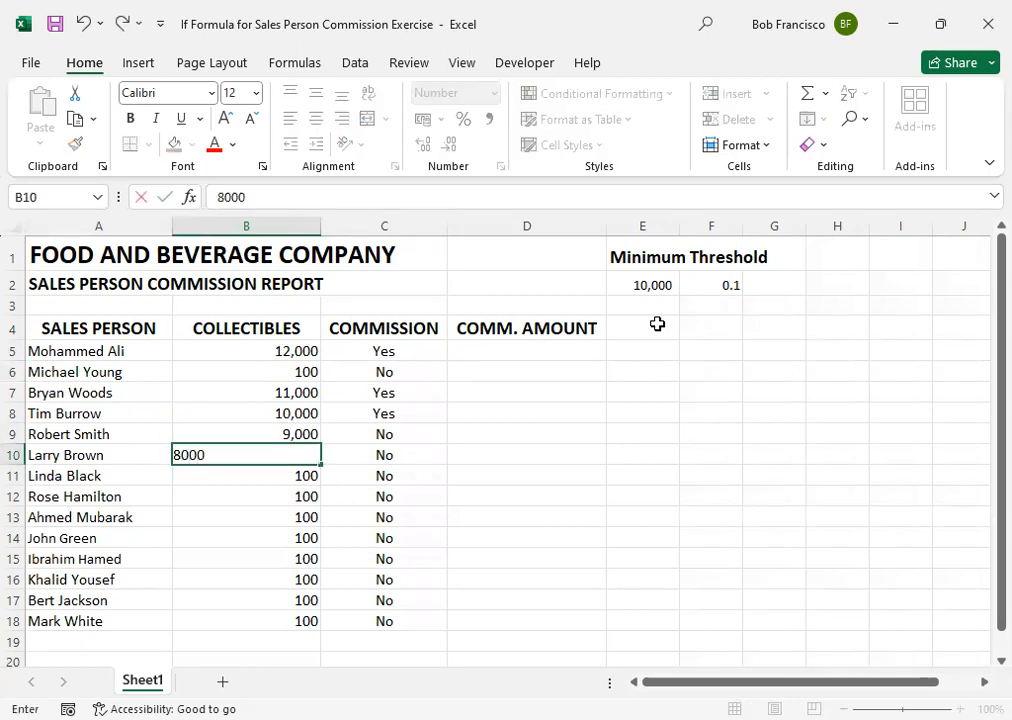
key(Return)
key(Return)
key(Up)
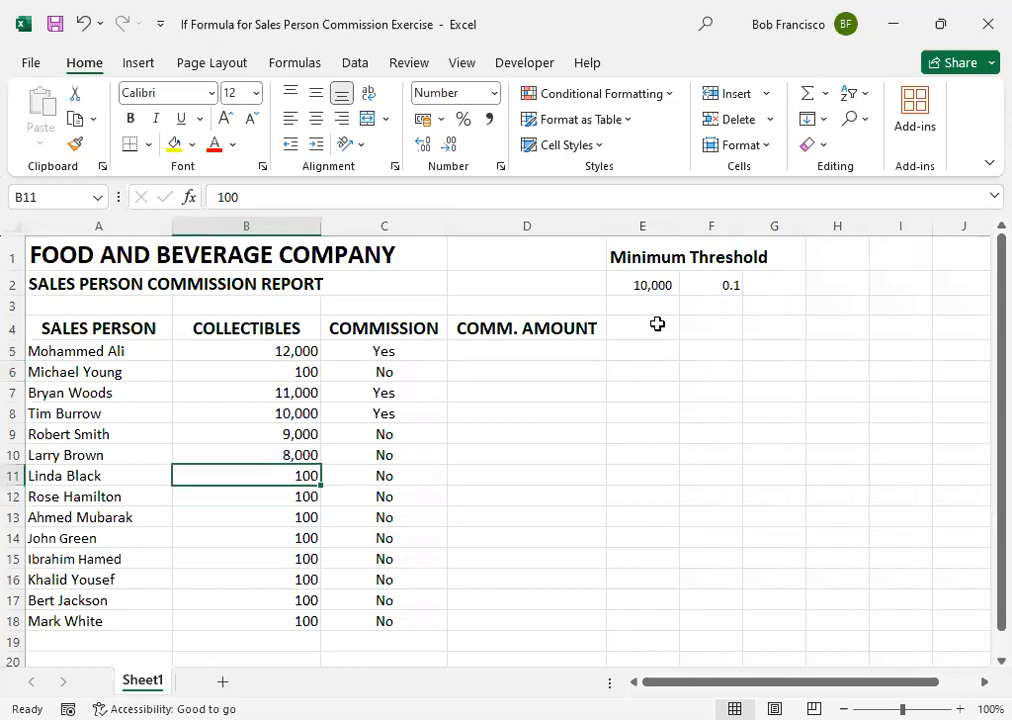
Enter collectibles of 14000 in B11 and 15000 in B12
text(14000)
key(Return)
key(Return)
key(Up)
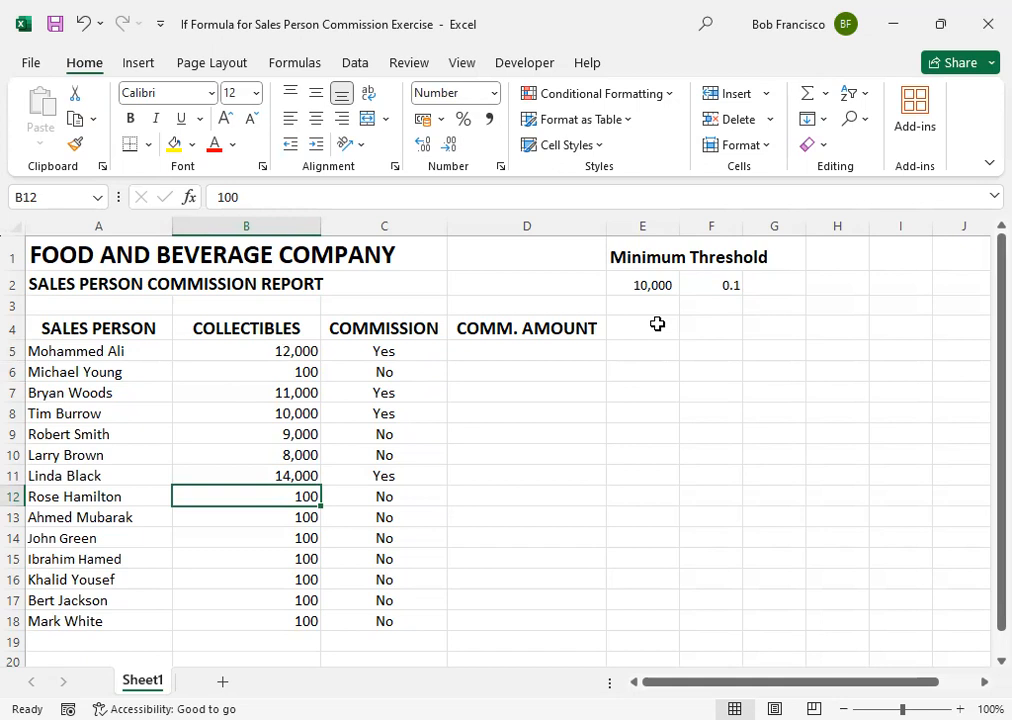
text(15000)
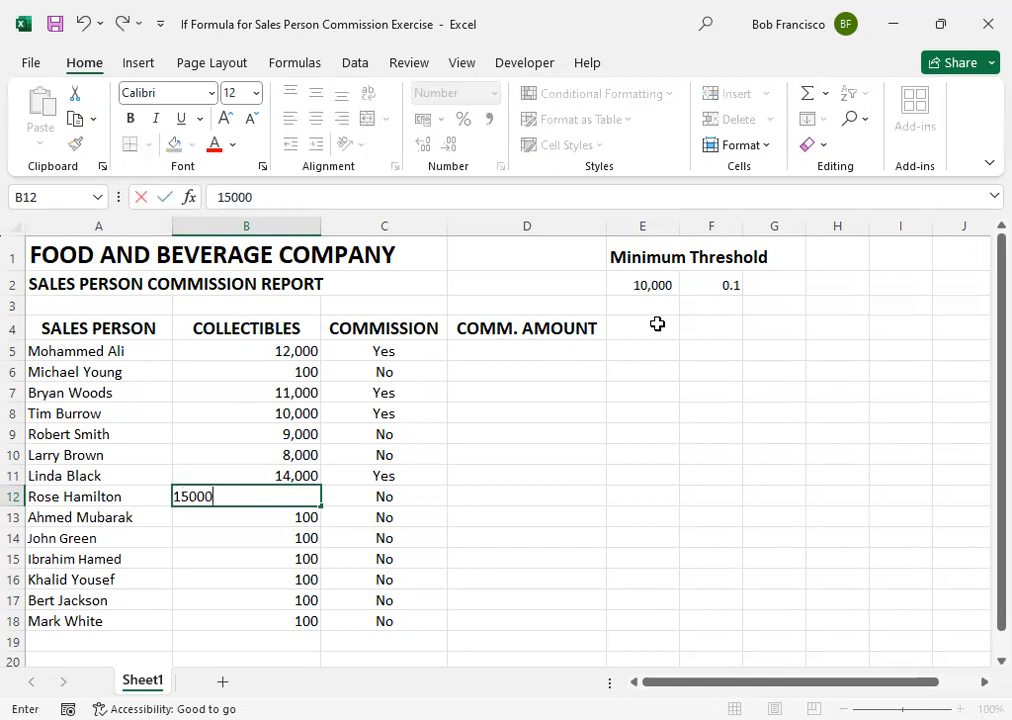
key(Return)
key(Return)
key(Up)
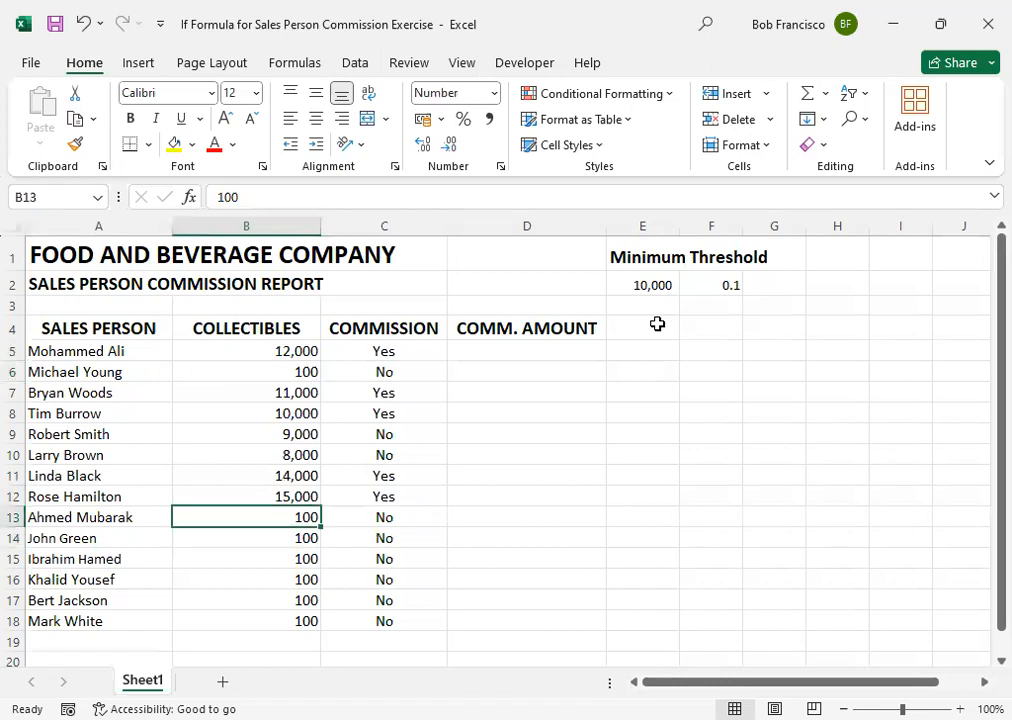
Enter collectibles of 700 in B13, 7000 in B14 and 14000 in B15
text(700)
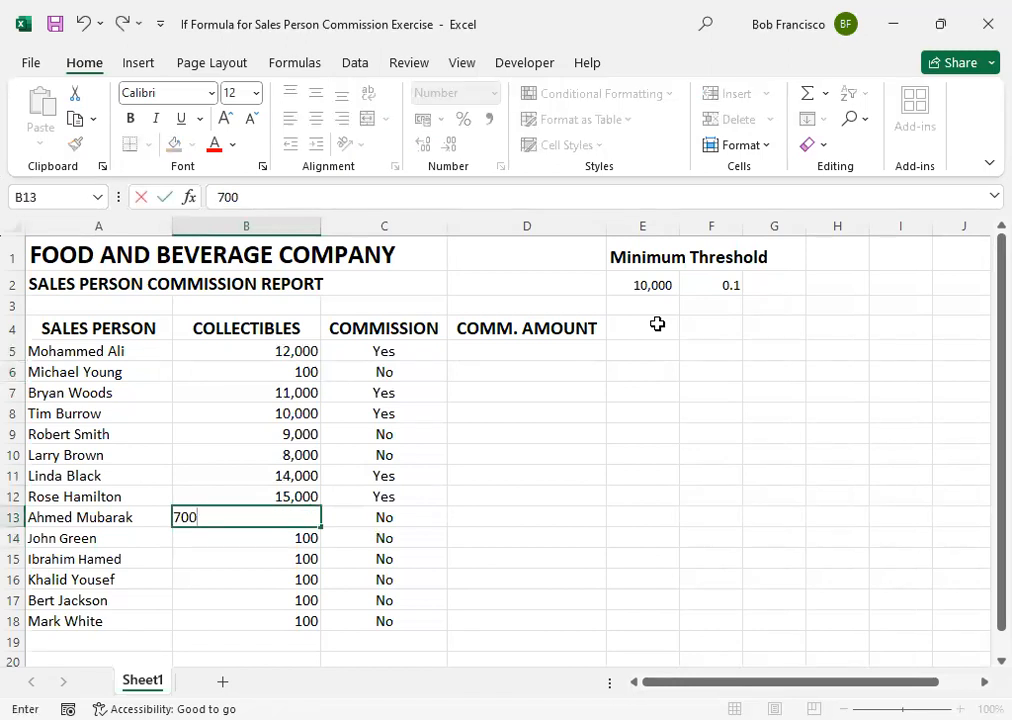
key(Return)
text(7000)
key(Return)
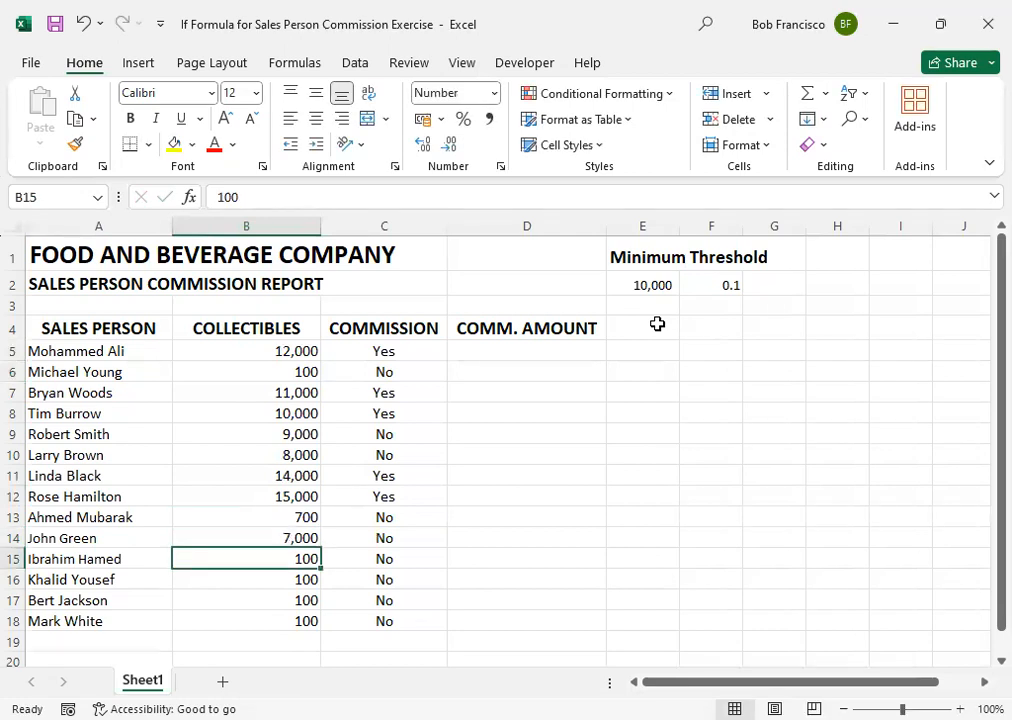
text(14000)
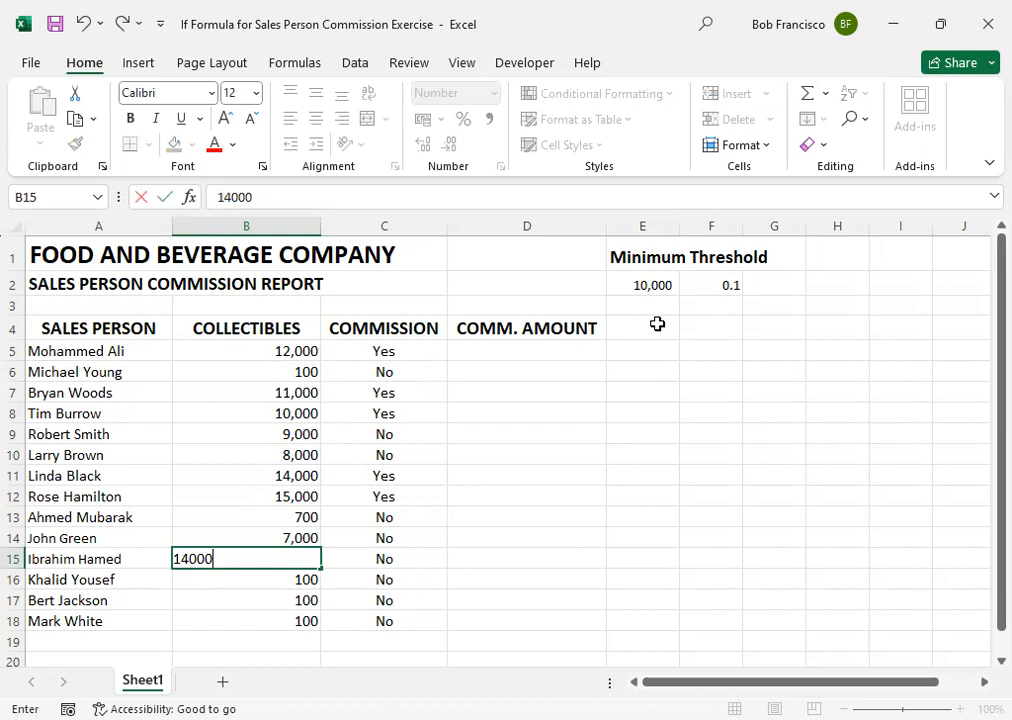
key(Return)
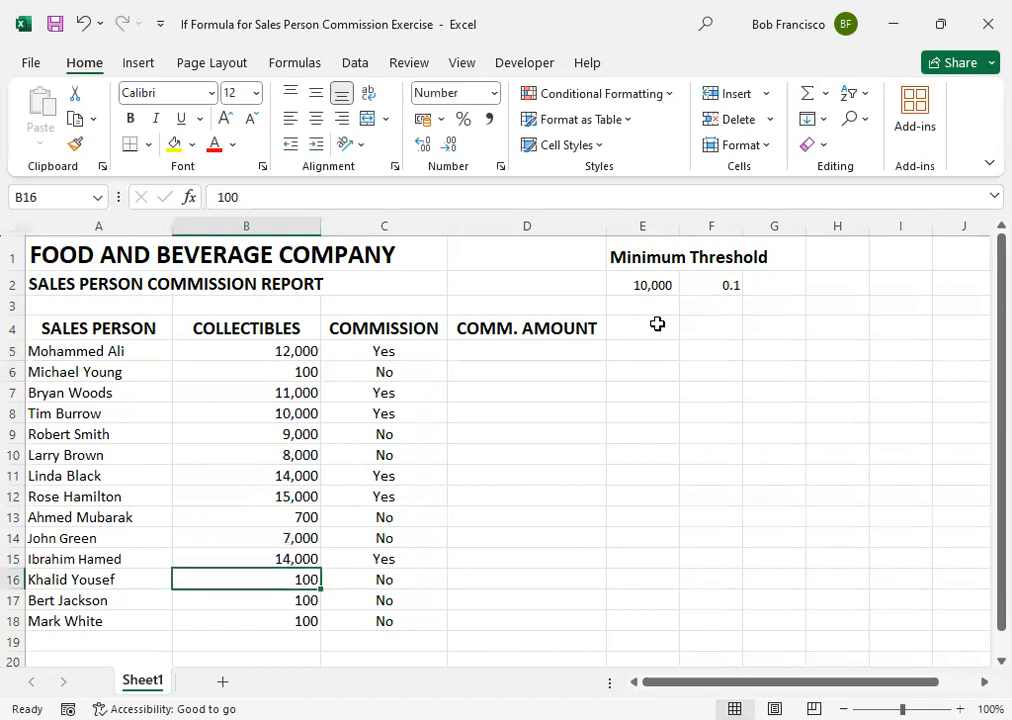
Enter collectibles of 16000 in B16, 17000 in B17 and 20000 in B18
text(16,)
text(000)
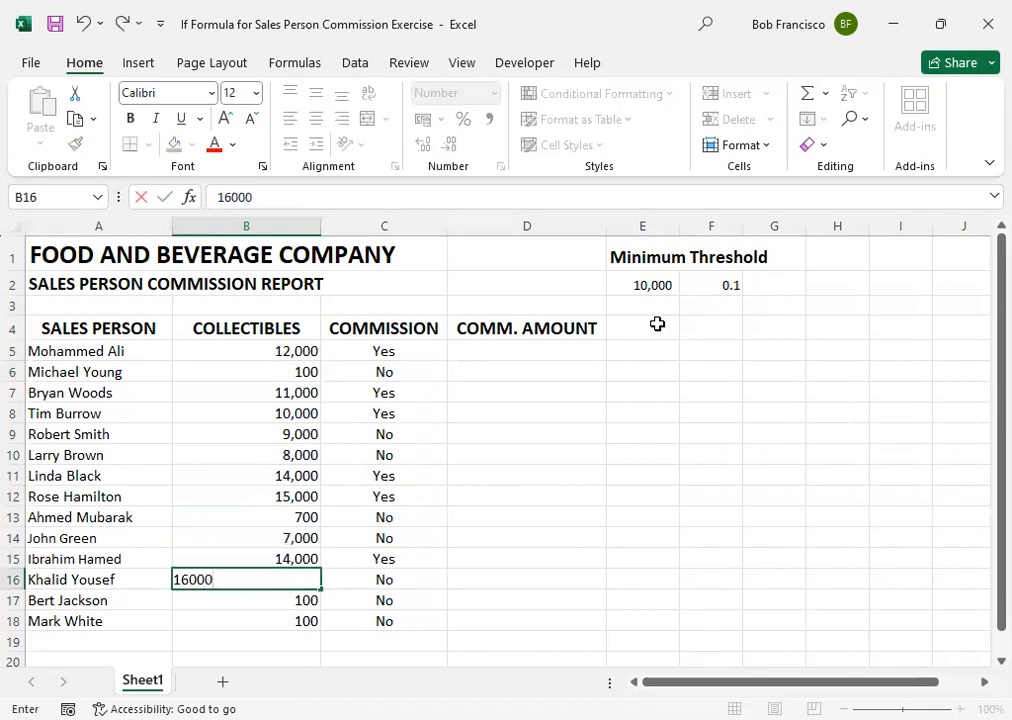
key(Return)
key(Return)
key(Up)
text(17)
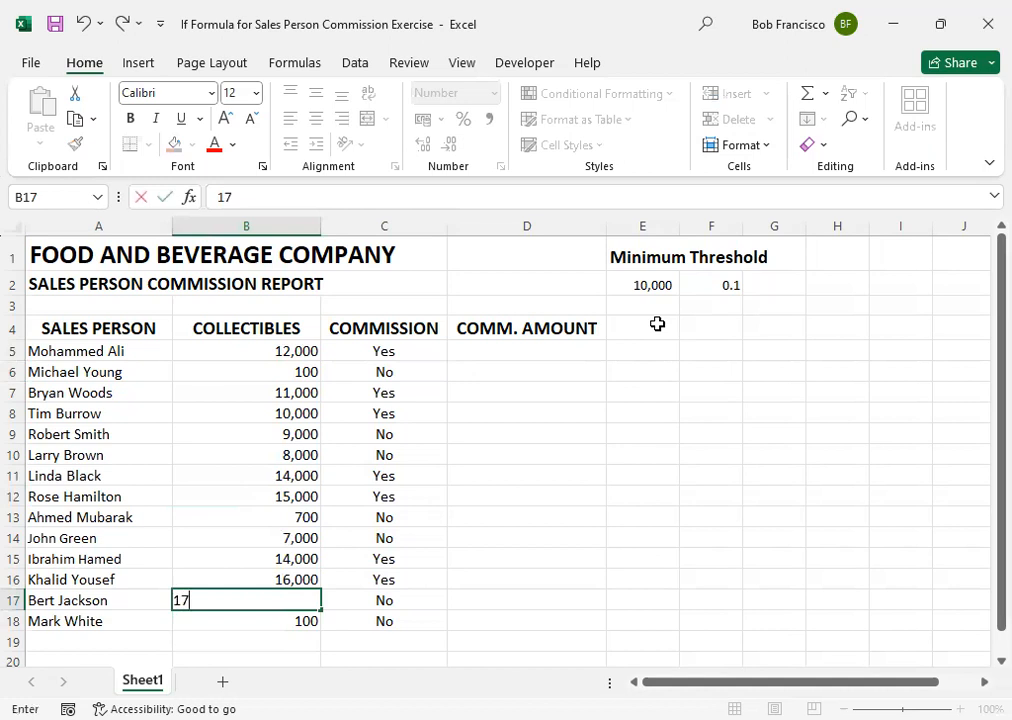
text(,000)
key(Return)
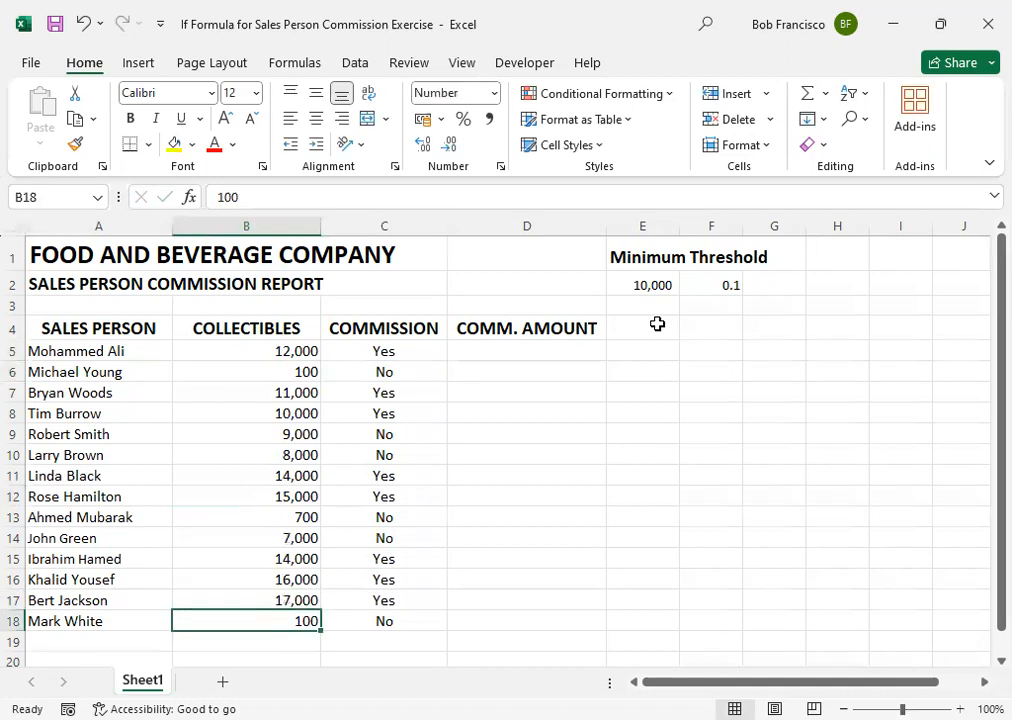
text(20000)
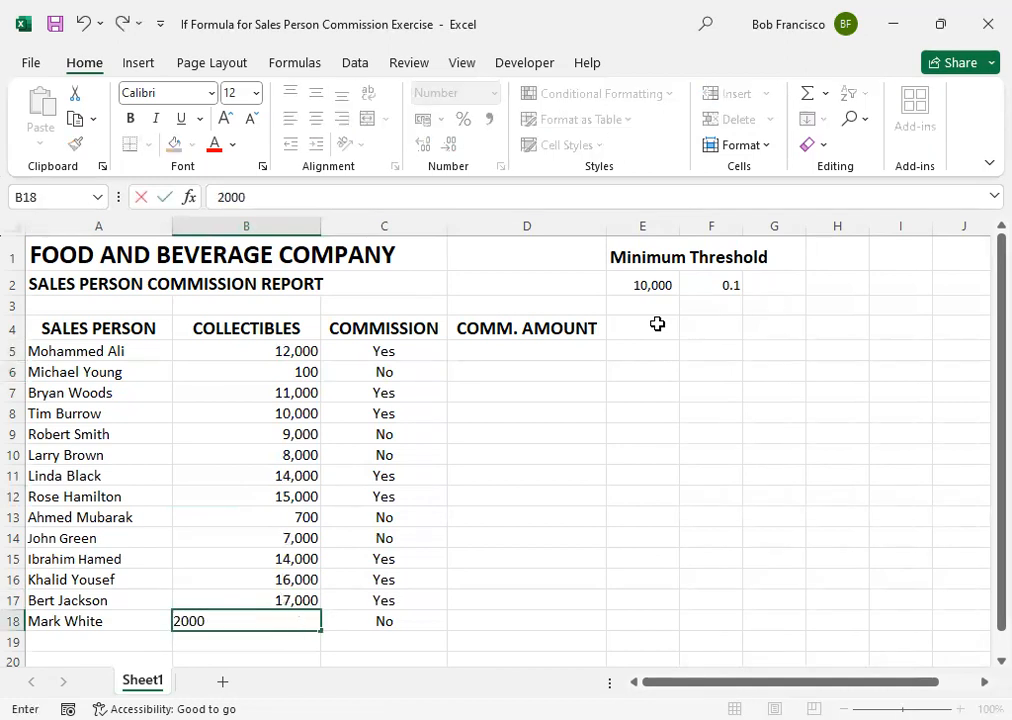
key(Return)
Compare the Yes/No results in the COMMISSION column with the collectibles in B5:B18 and the minimum threshold
key(Up)
key(Right)
key(Up)
key(Up)
key(Up)
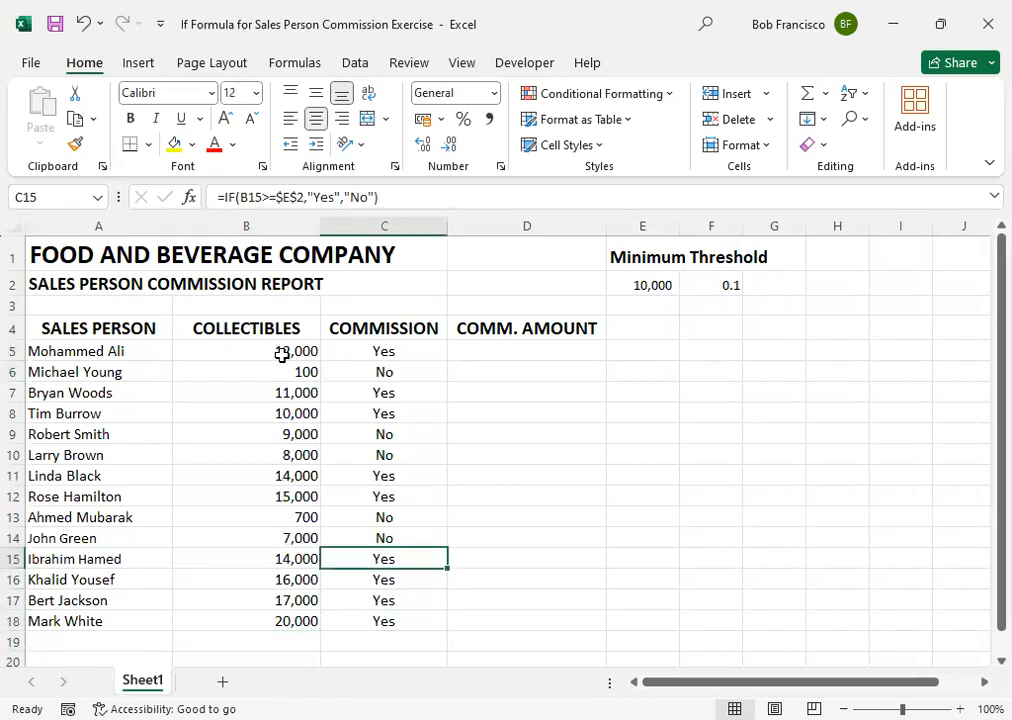
drag(272, 358, 271, 612)
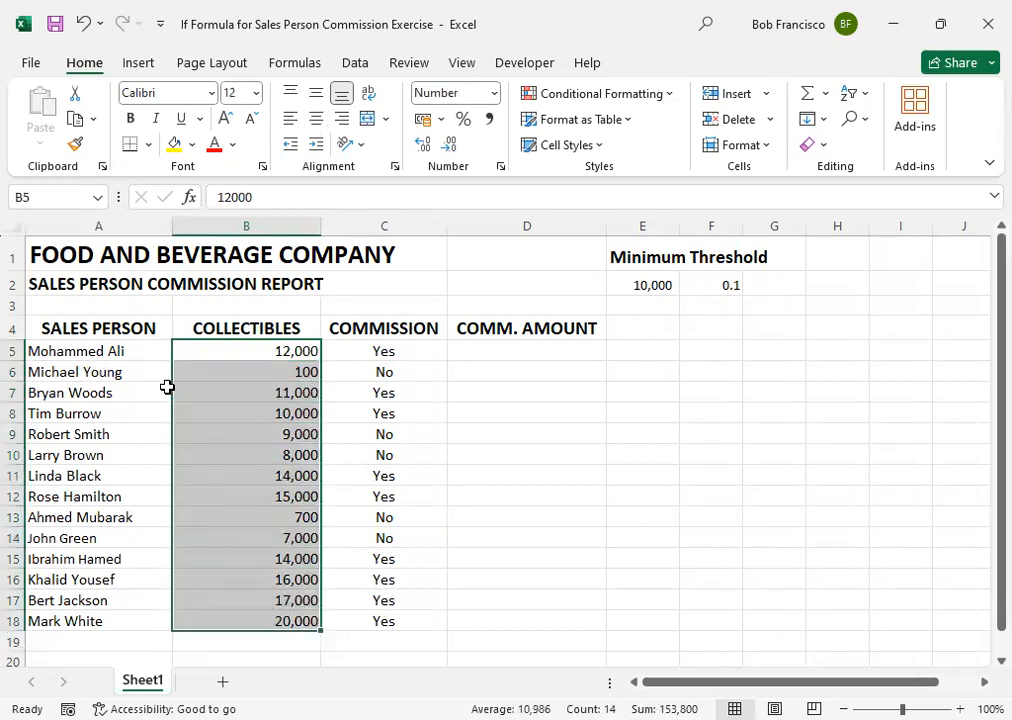
click(260, 350)
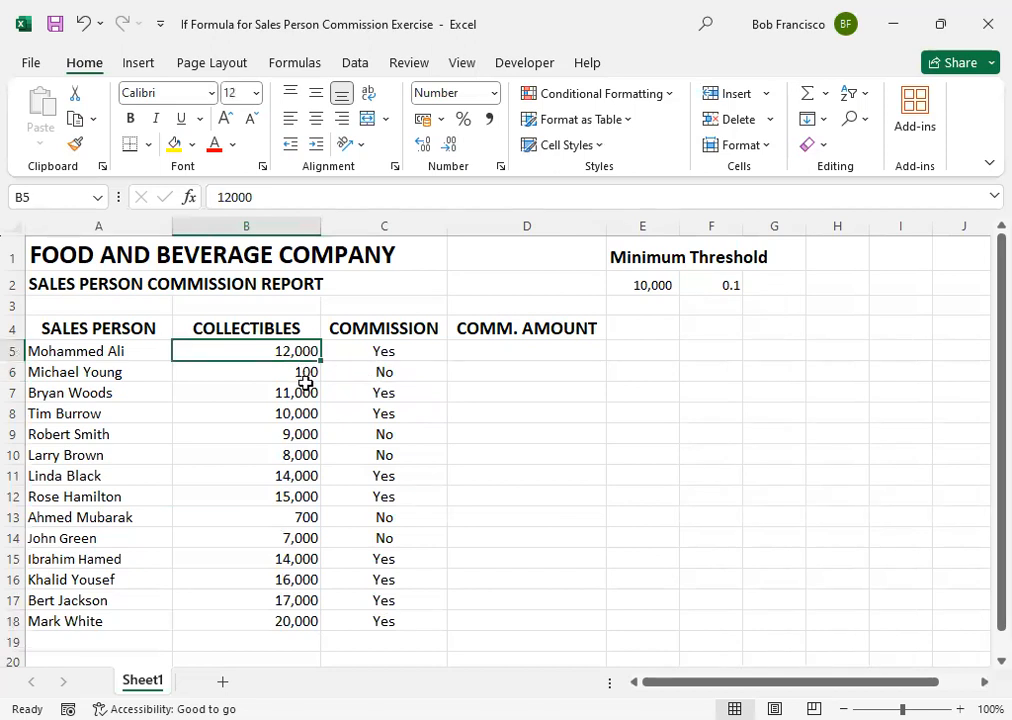
click(398, 351)
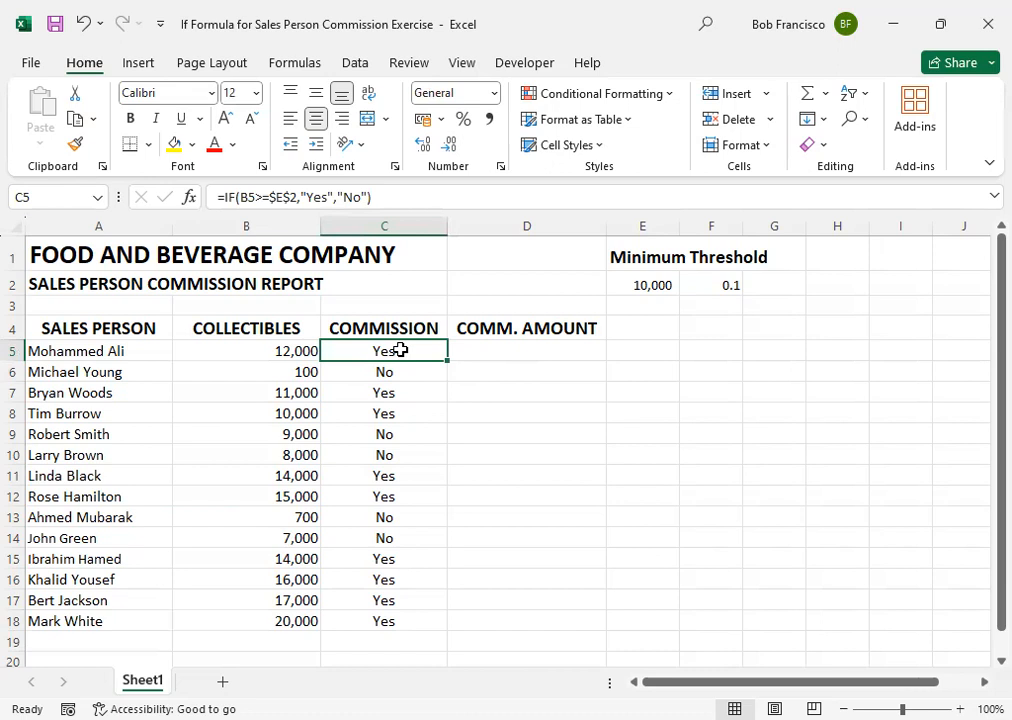
Create a conditional formatting rule for C5:C18 that formats only cells with specific text containing "Yes"
drag(400, 350, 383, 621)
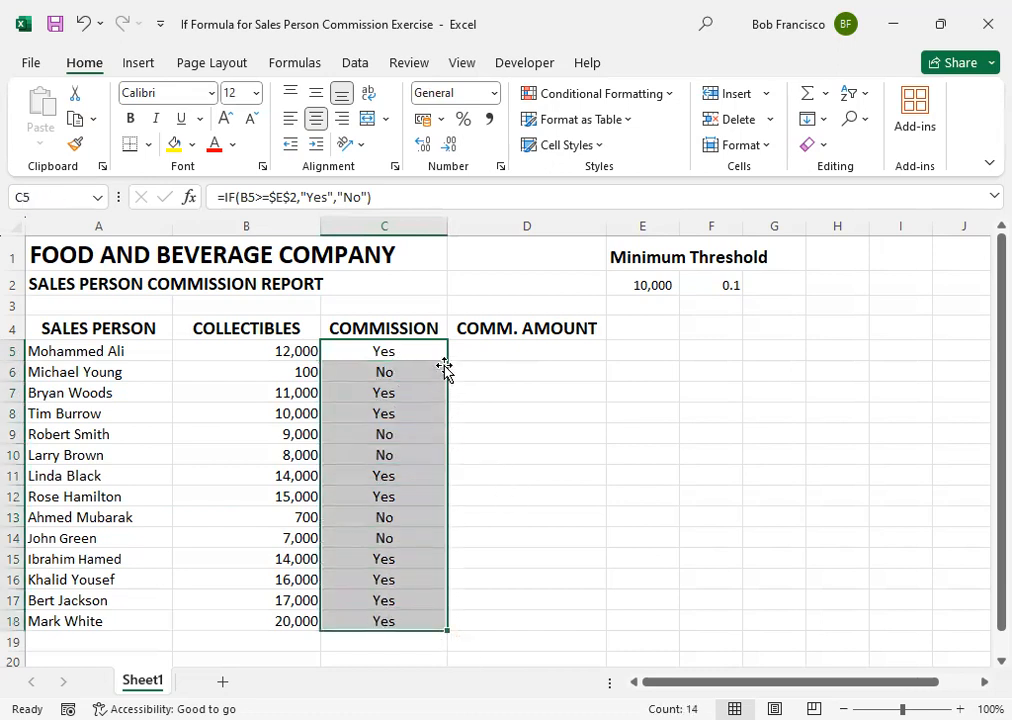
click(655, 98)
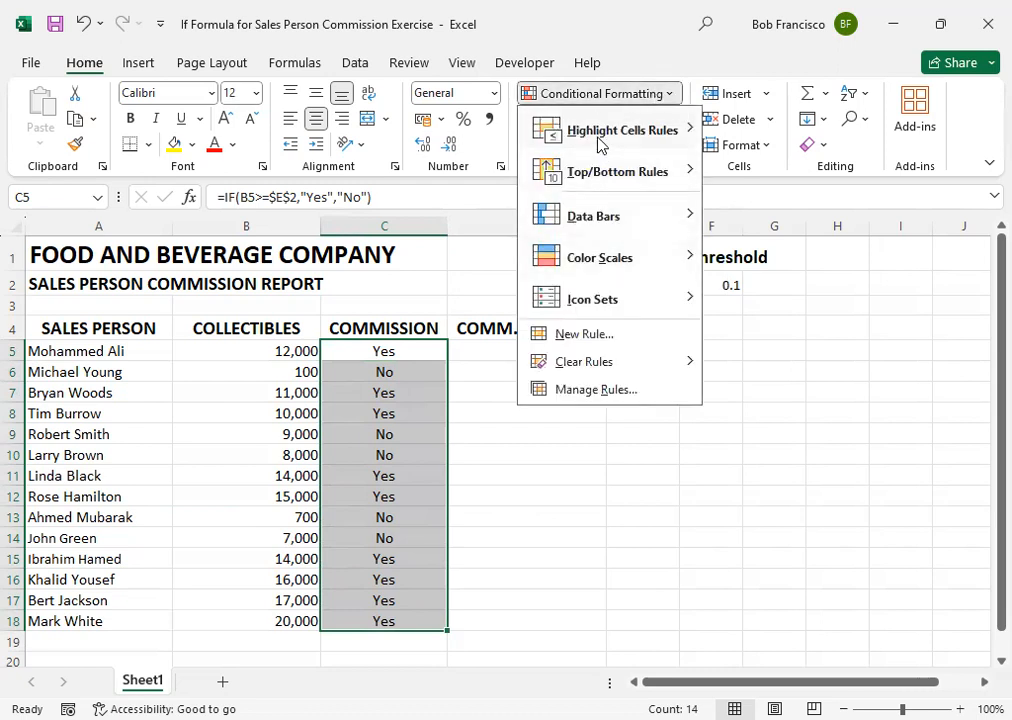
mouse_move(597, 145)
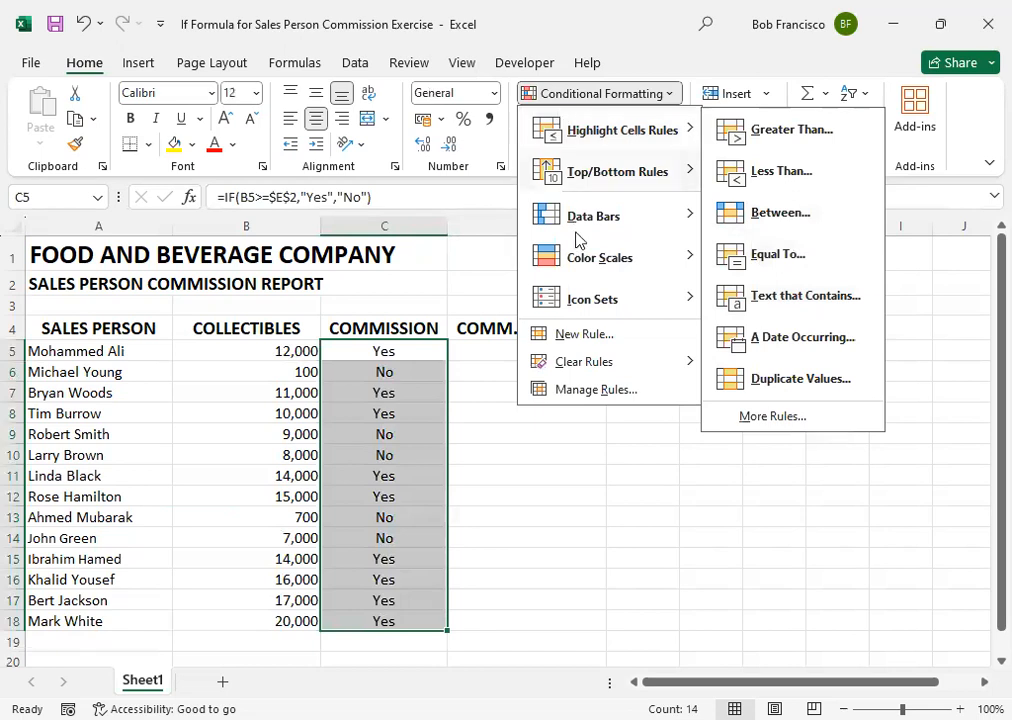
click(588, 392)
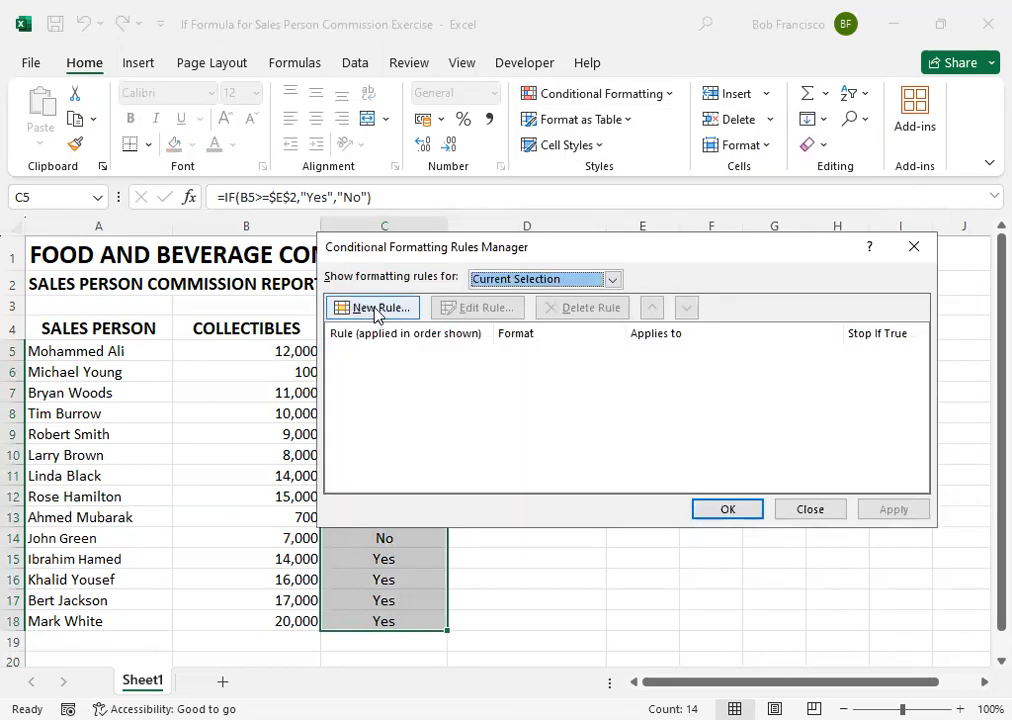
click(379, 313)
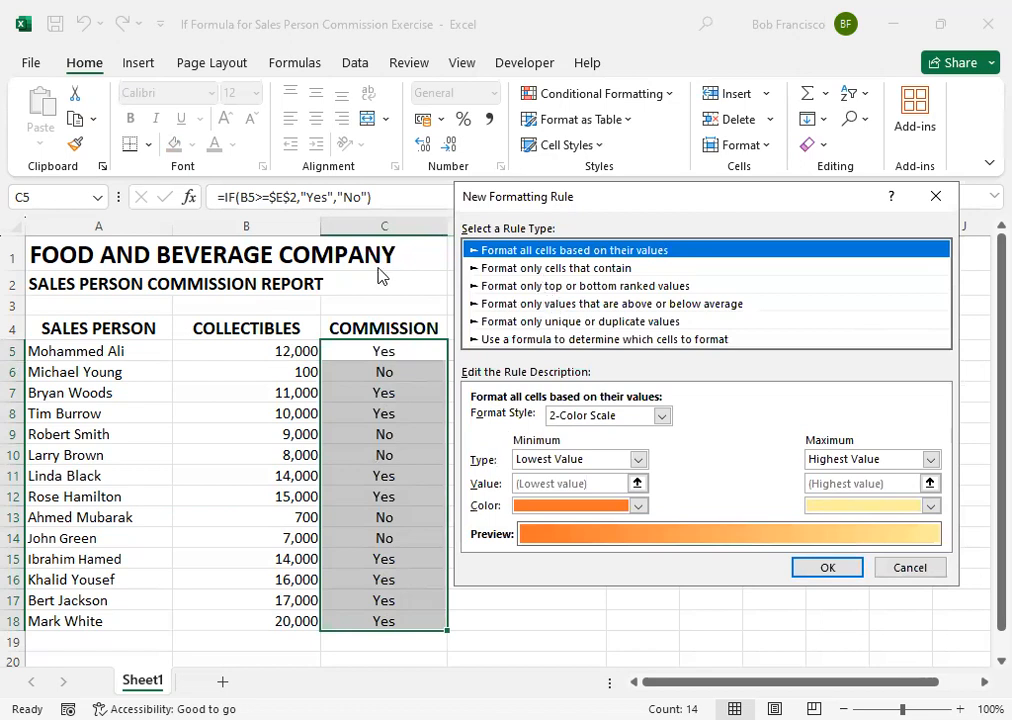
click(549, 272)
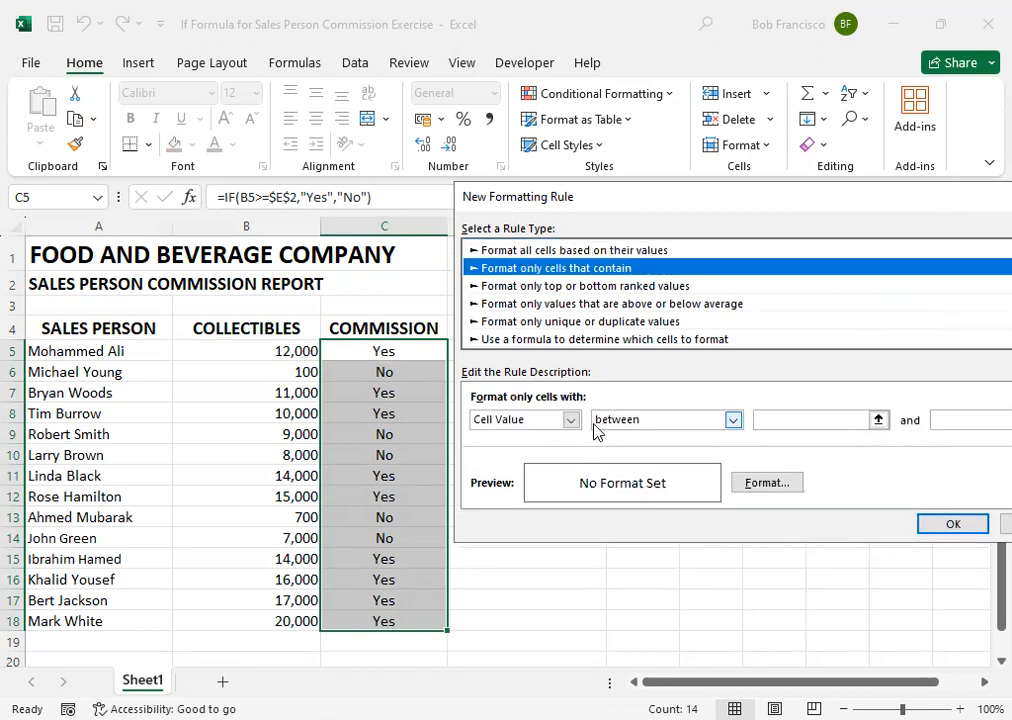
click(573, 424)
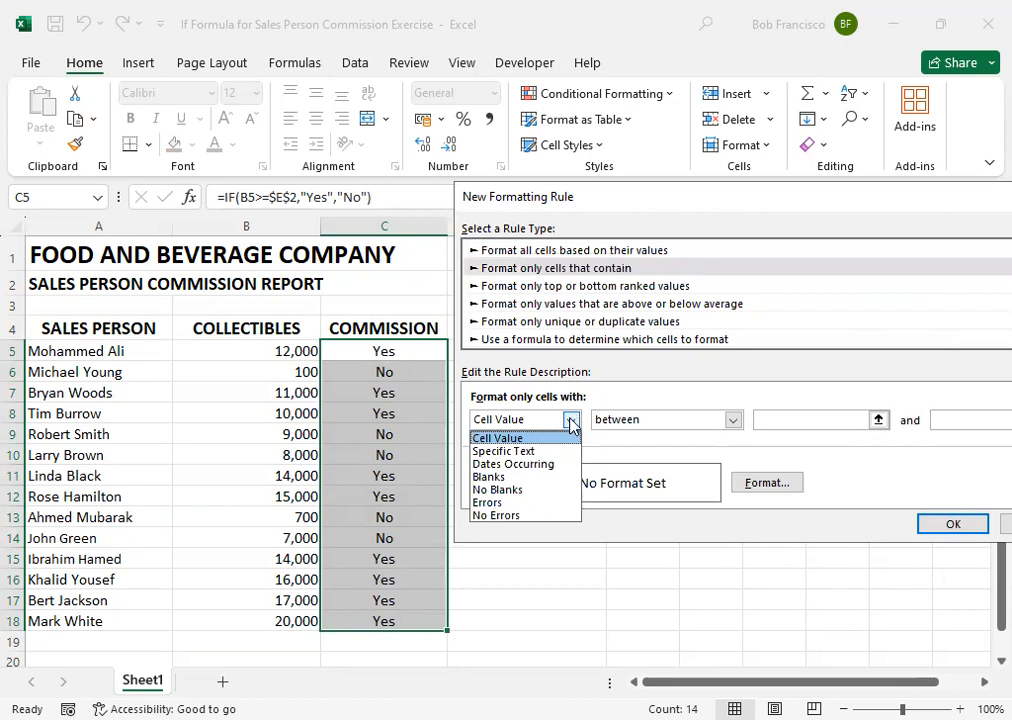
click(532, 456)
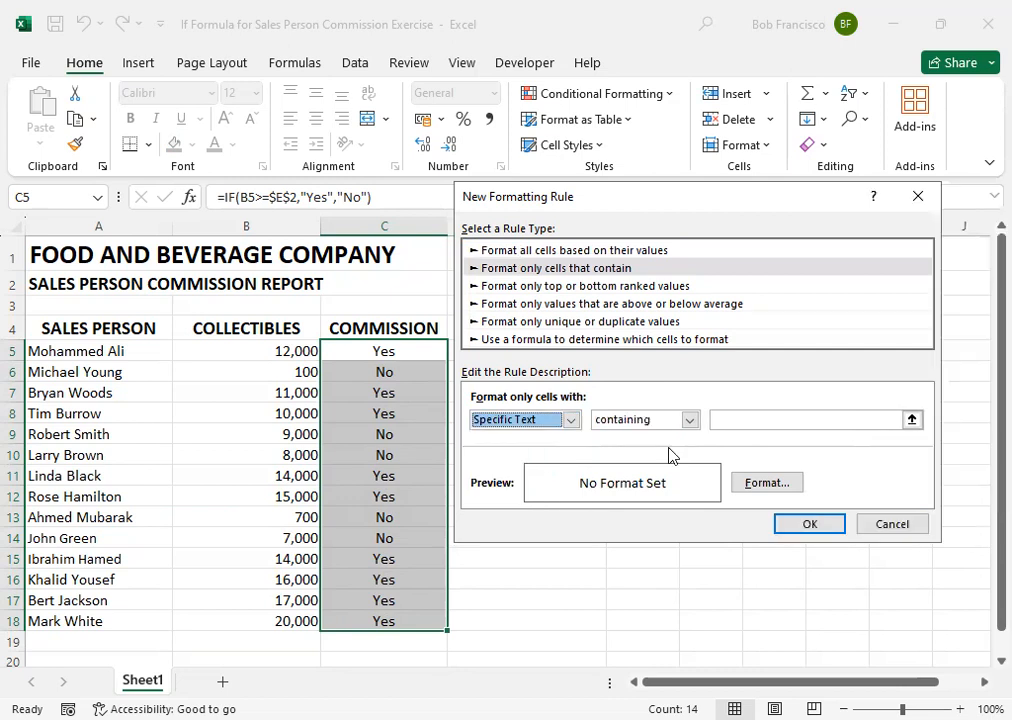
click(729, 421)
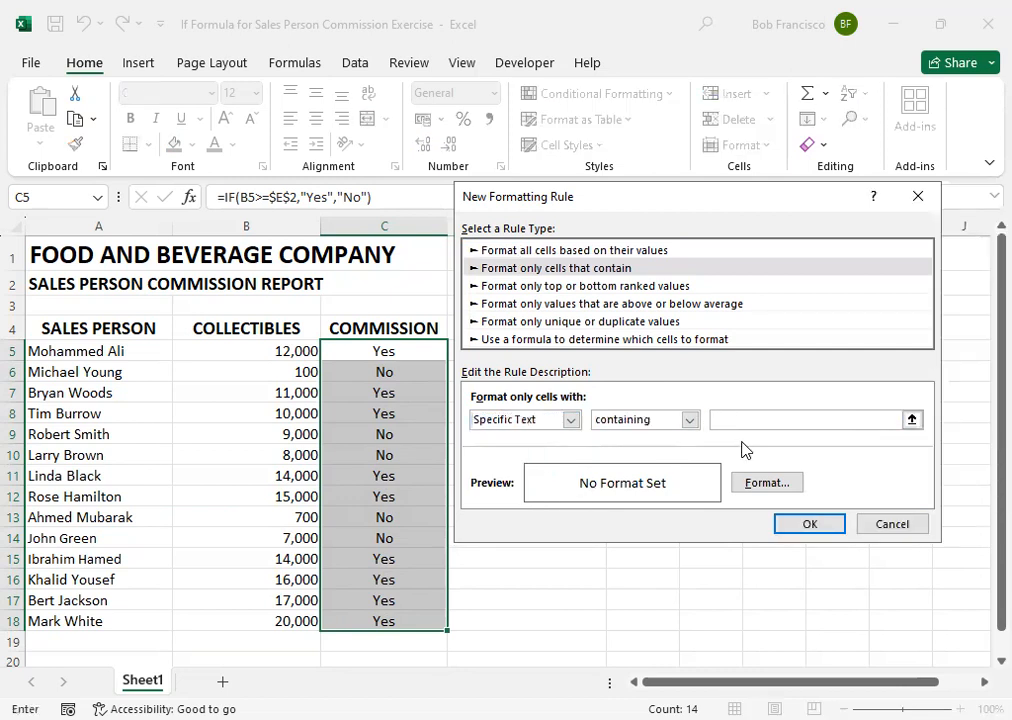
text(Yes)
Give the "Yes" rule an automatic font colour and a light green fill, and add it to the rule list
click(765, 487)
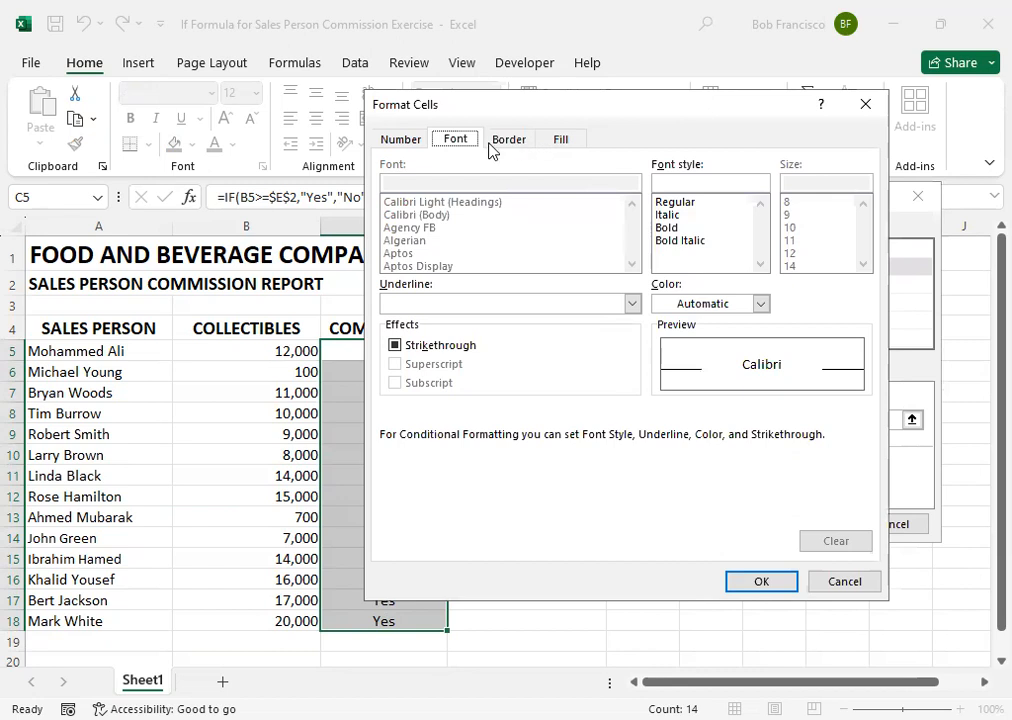
click(758, 306)
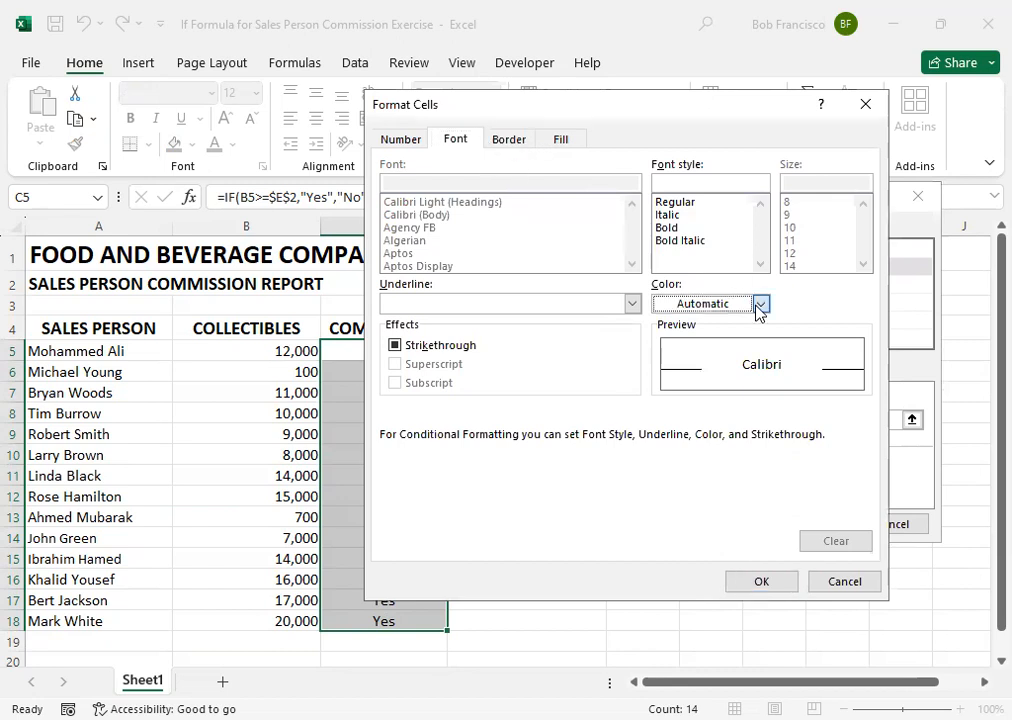
click(727, 331)
click(558, 141)
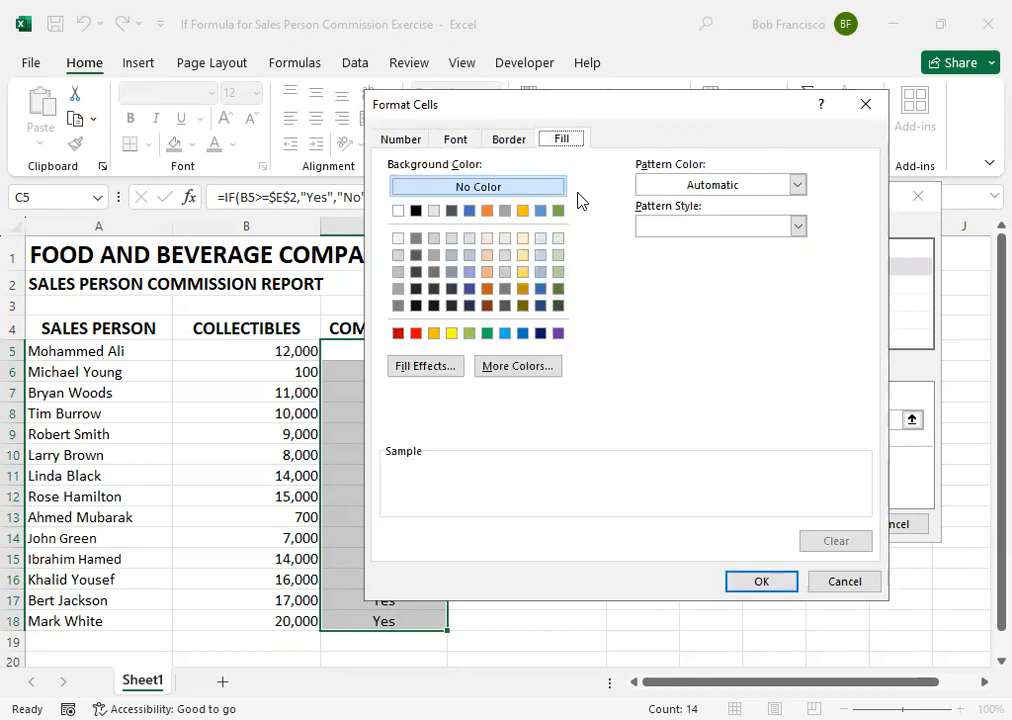
click(469, 334)
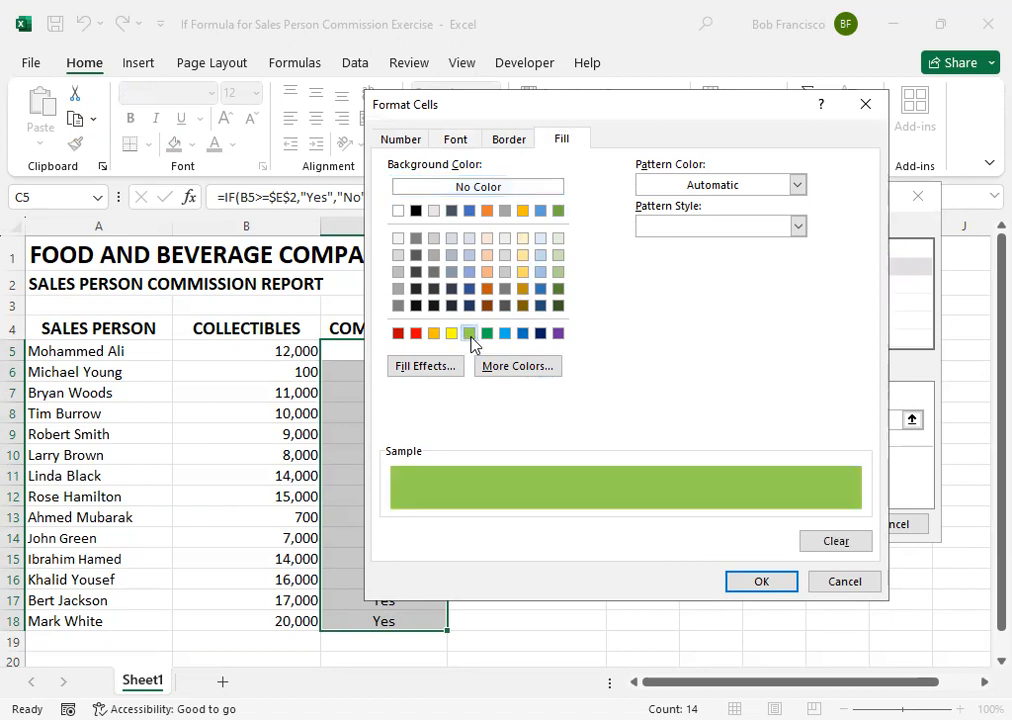
click(741, 585)
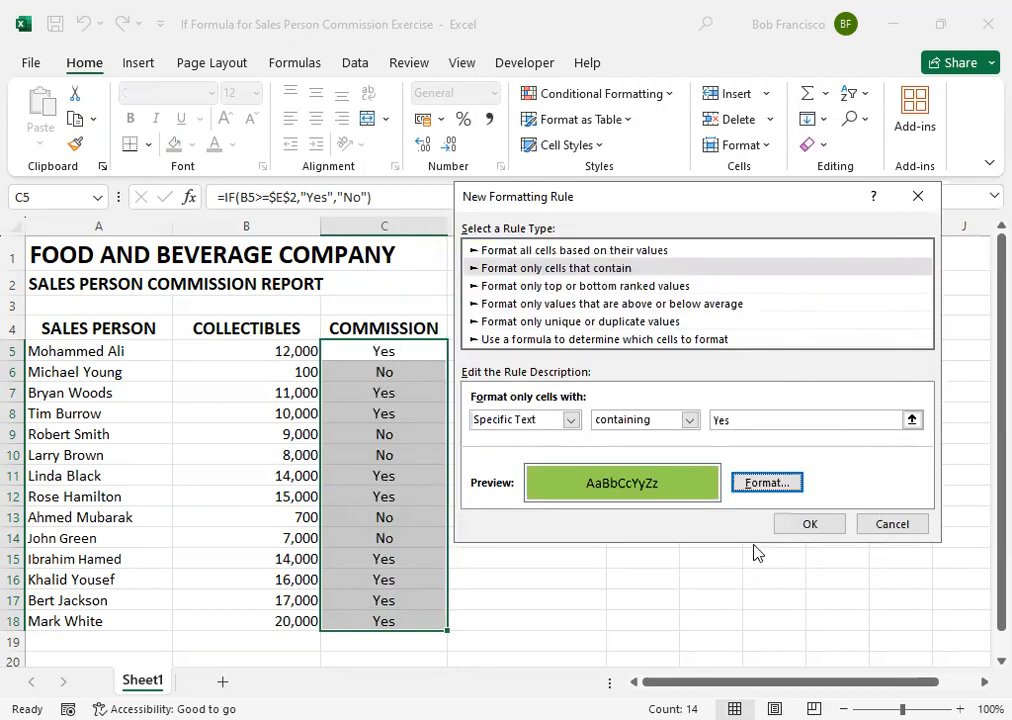
click(812, 528)
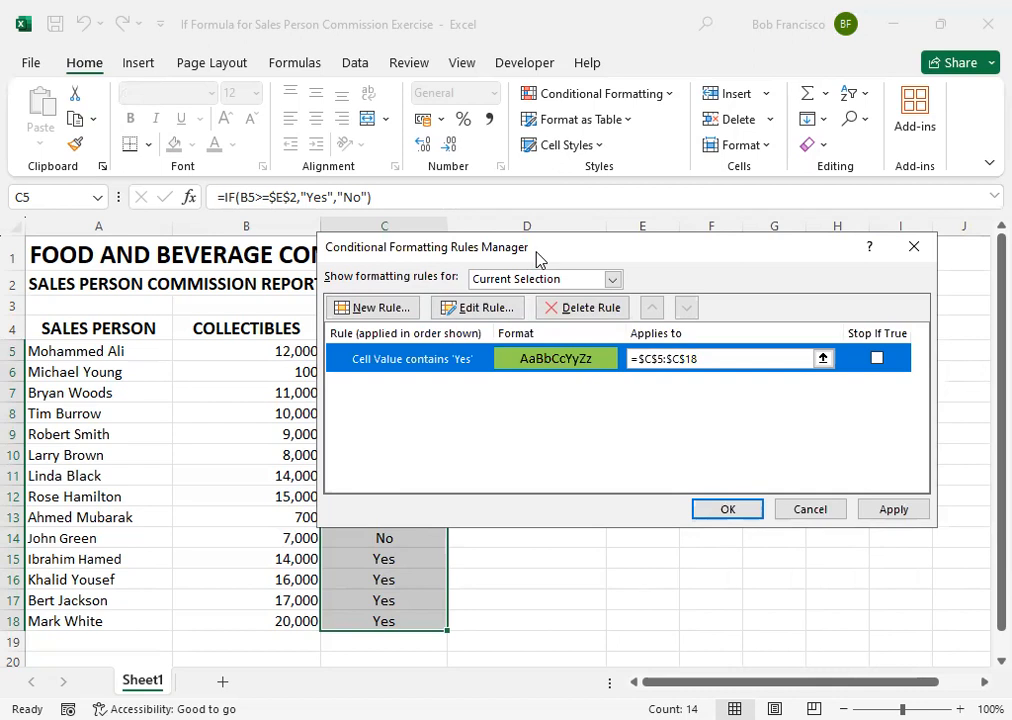
Create a second rule for C5:C18 that formats only cells with specific text containing "No"
drag(537, 258, 436, 248)
click(285, 307)
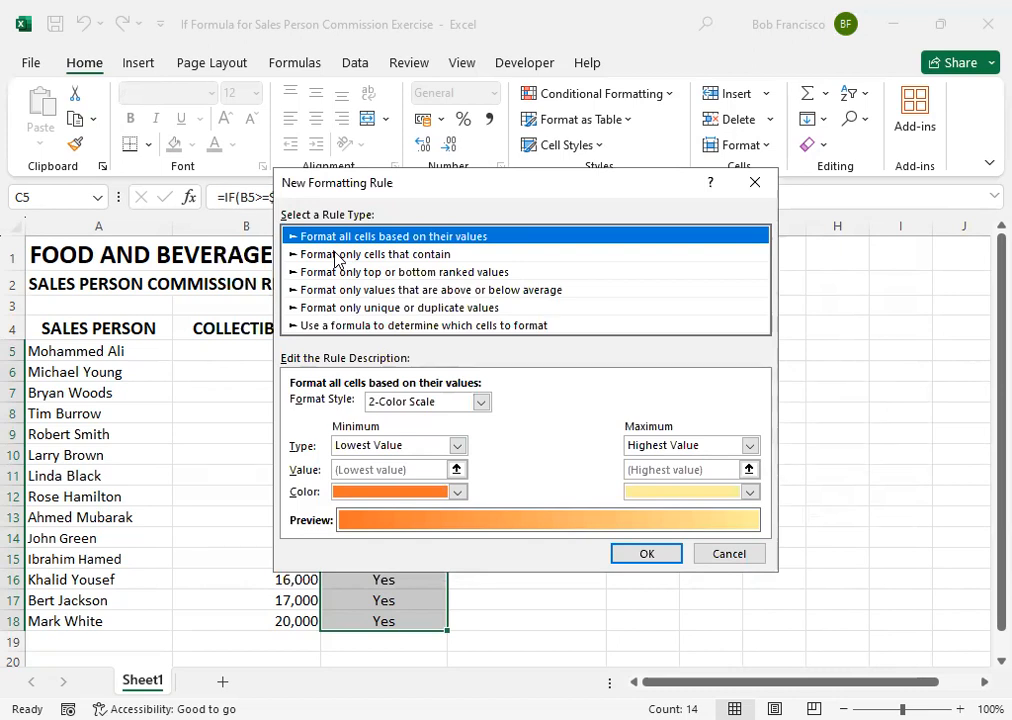
click(337, 256)
click(390, 406)
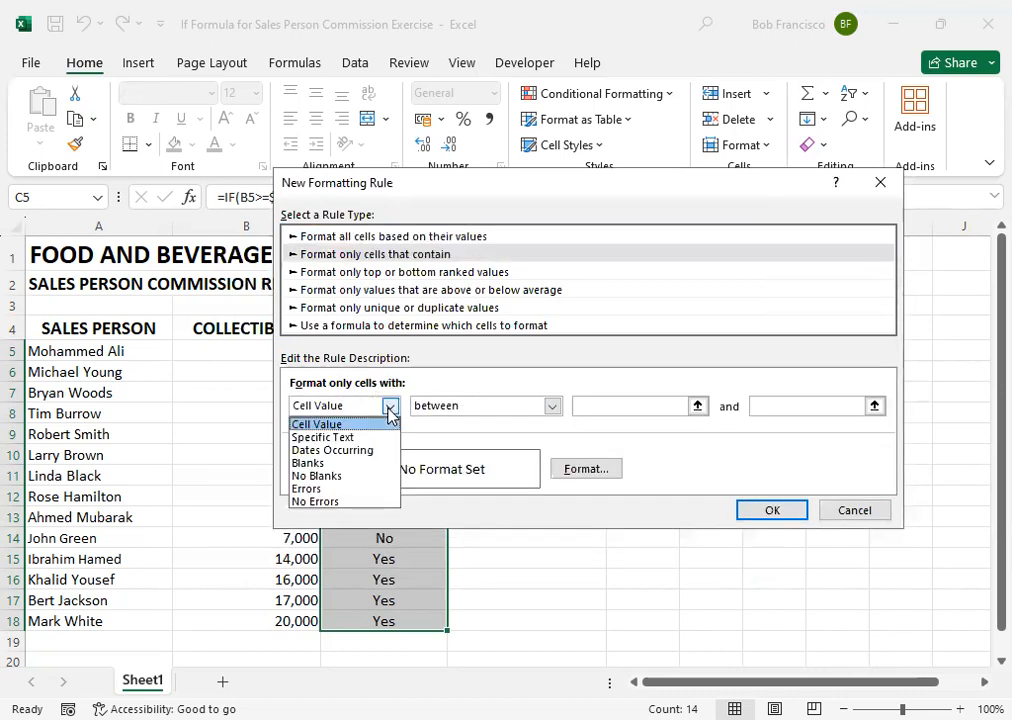
click(345, 440)
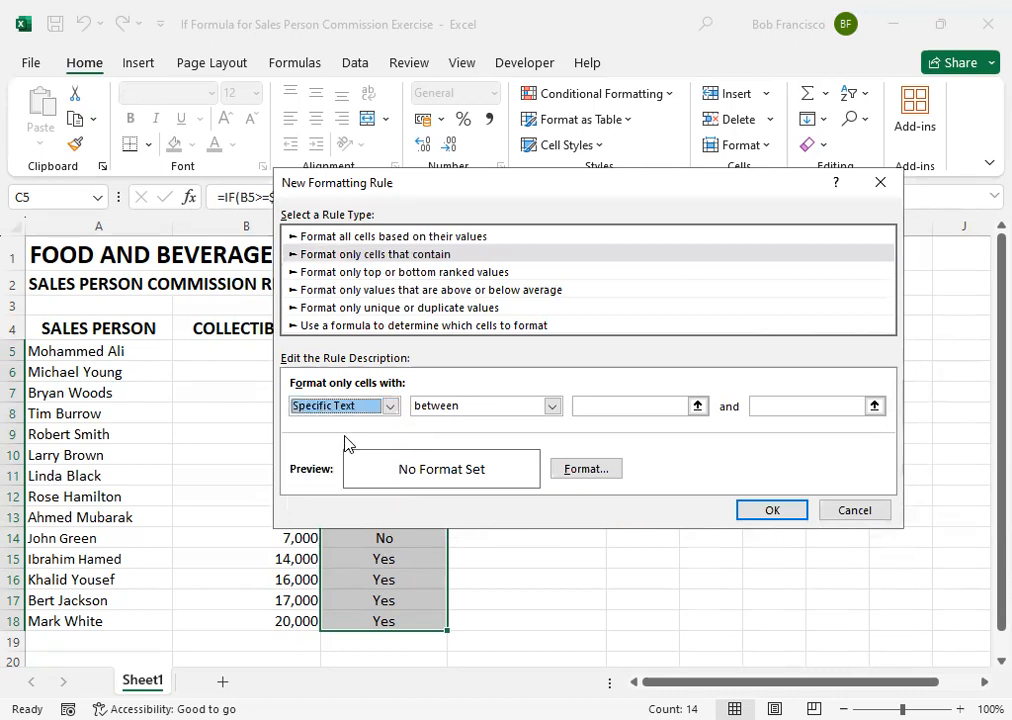
click(573, 404)
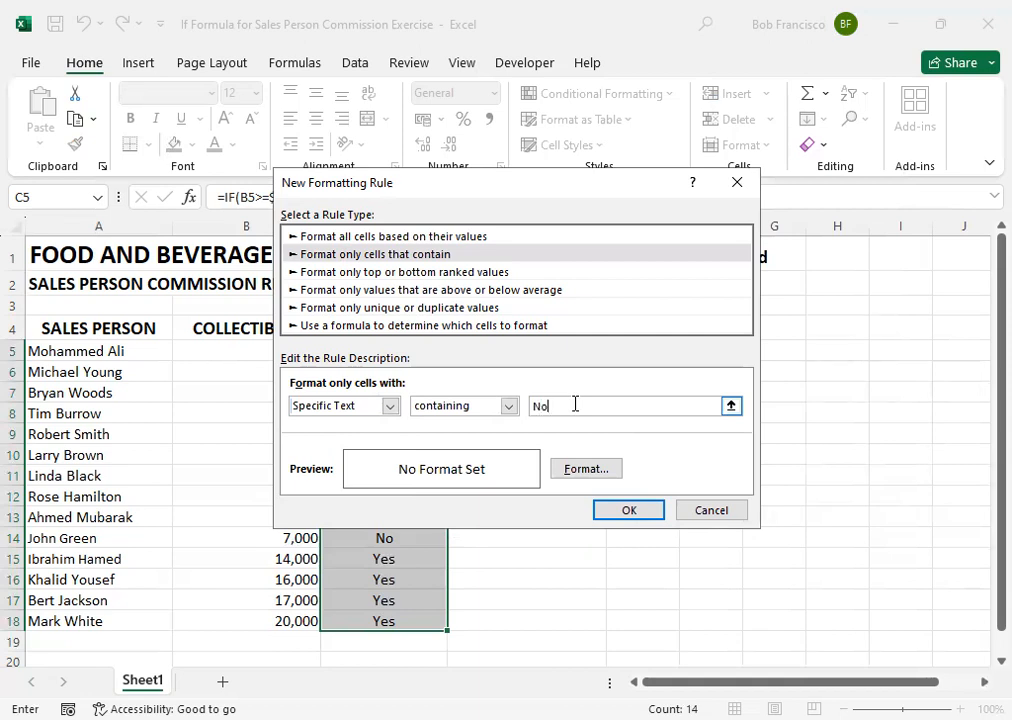
text(No)
Format the "No" rule with a red fill and white font, and apply both rules to C5:C18
click(572, 468)
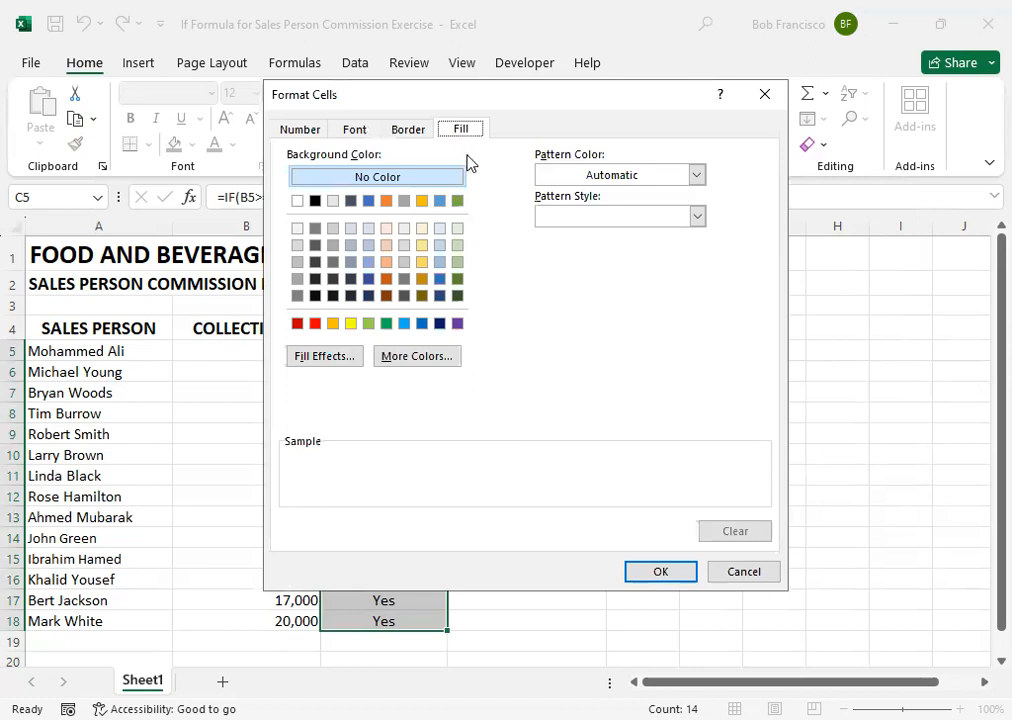
click(315, 323)
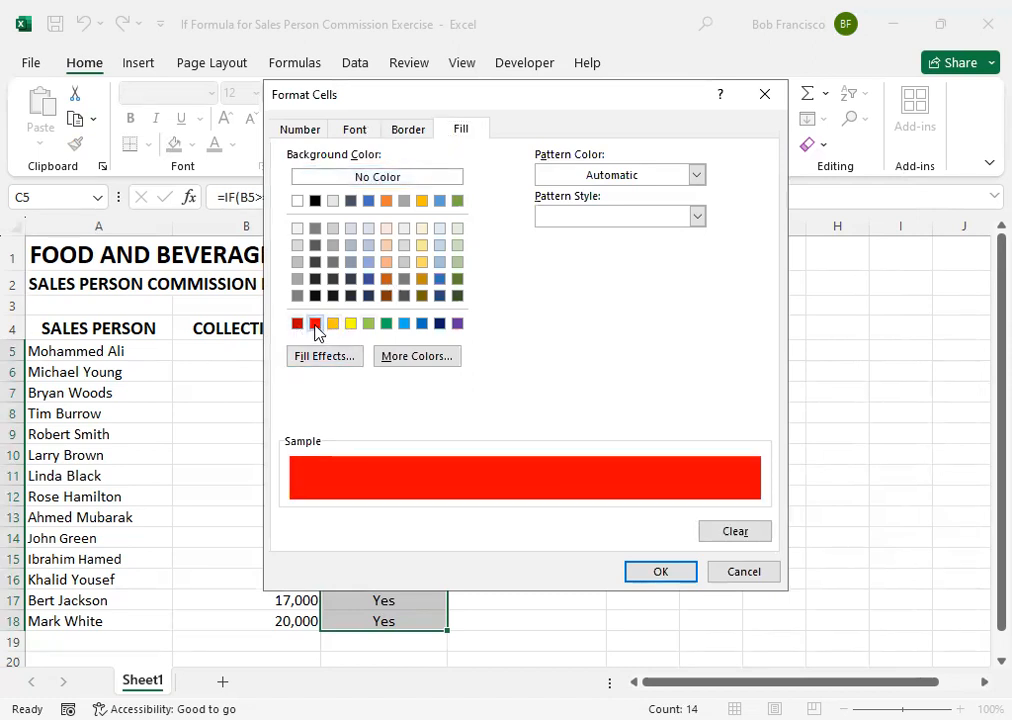
click(355, 131)
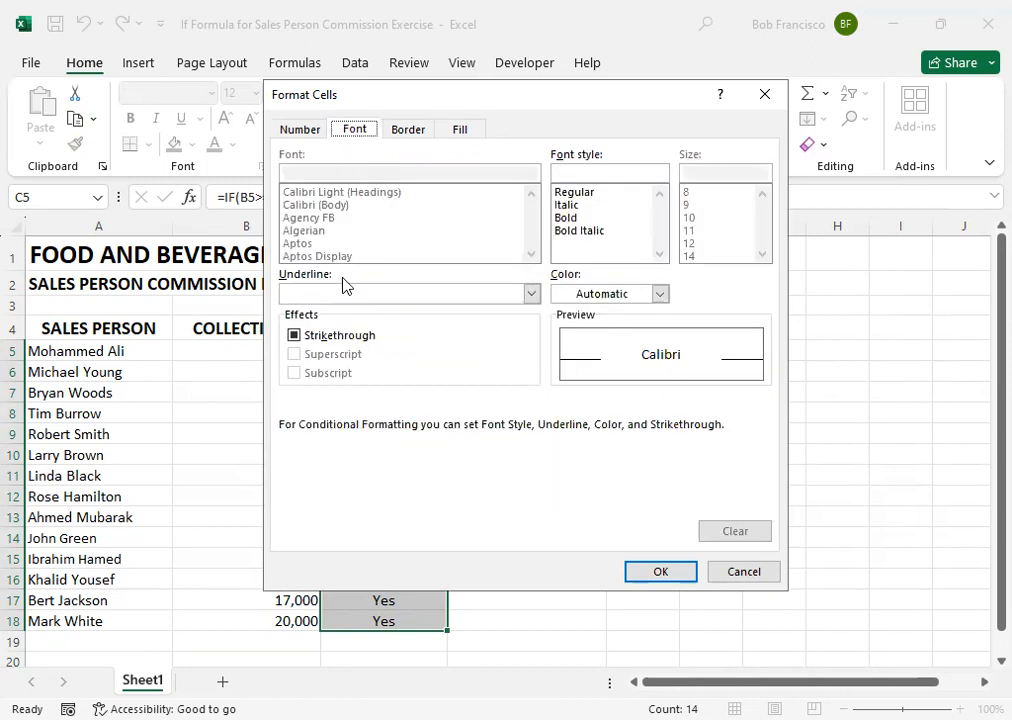
click(660, 294)
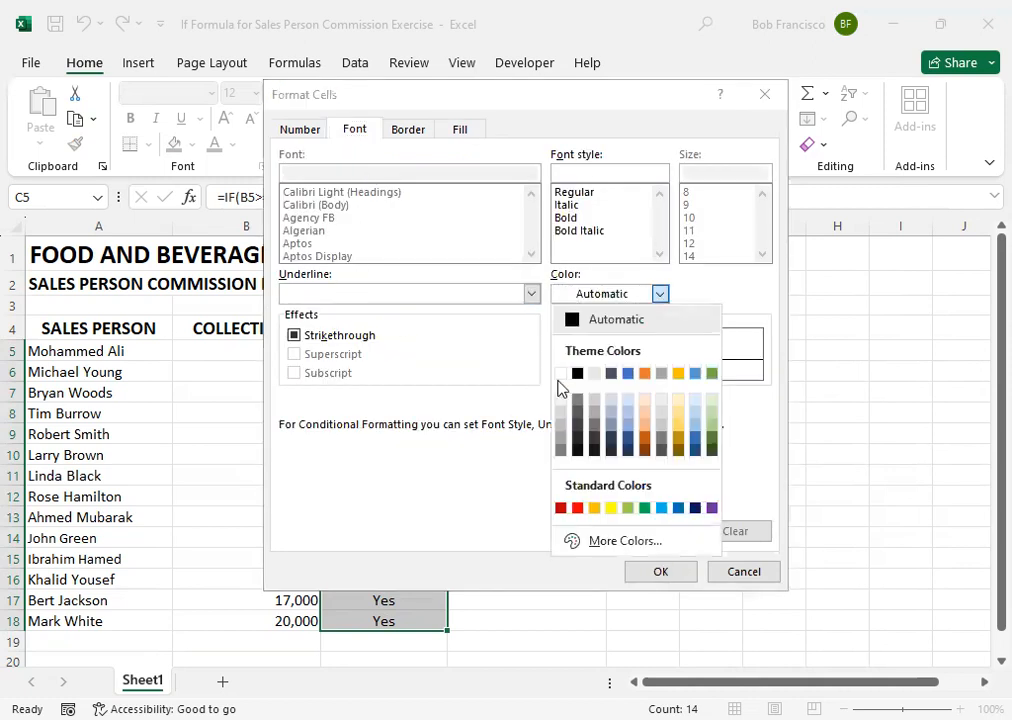
click(560, 375)
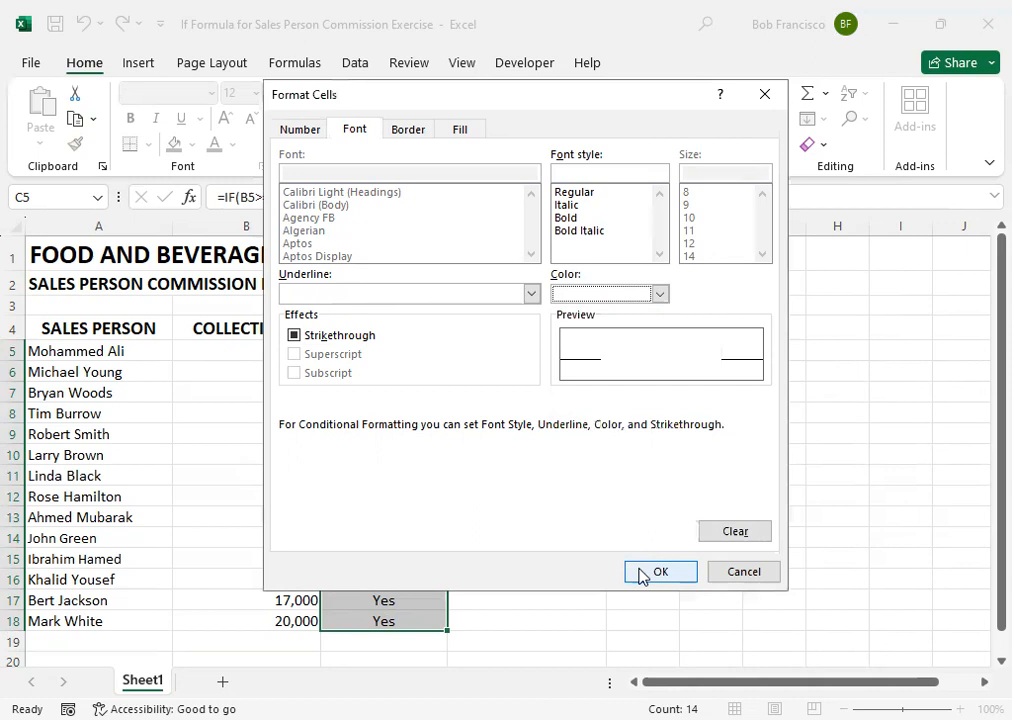
click(640, 572)
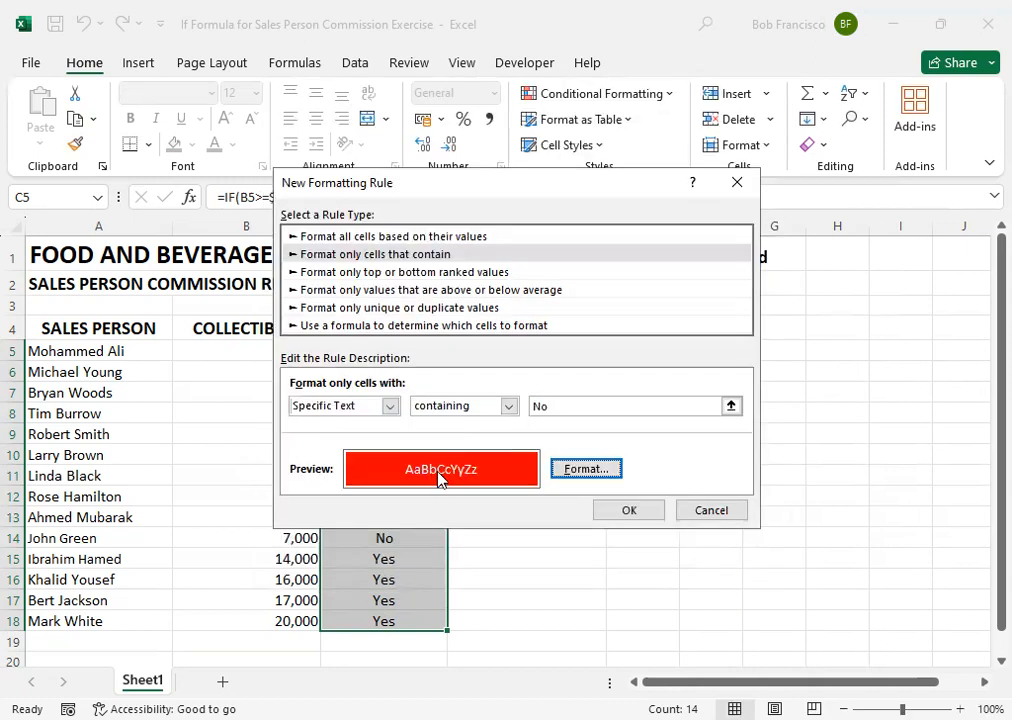
click(618, 514)
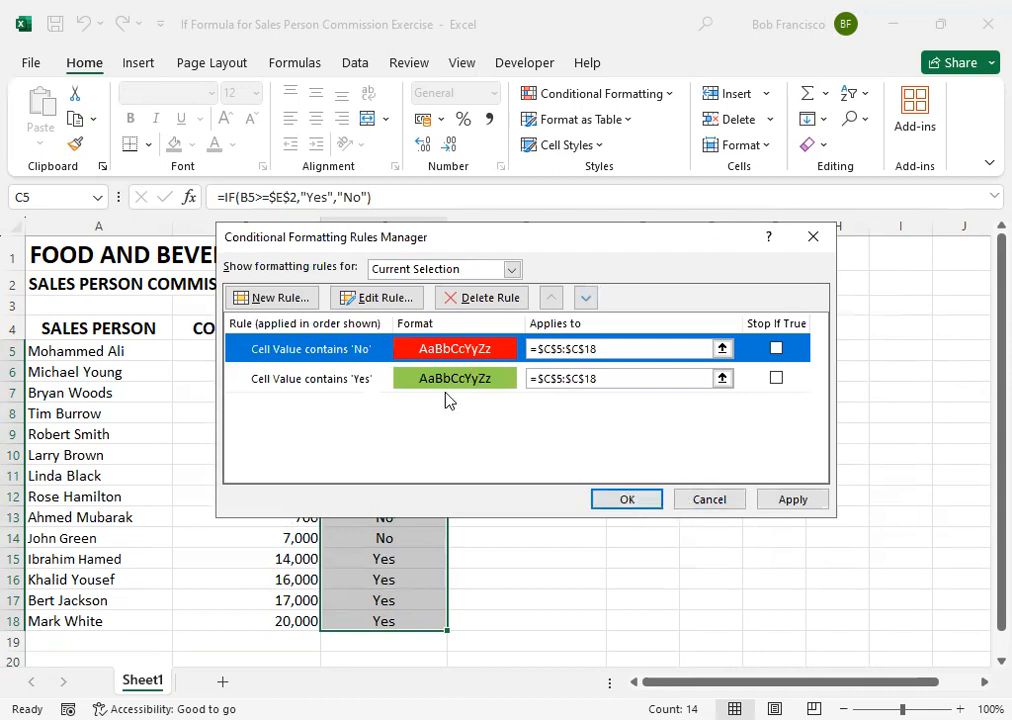
click(621, 497)
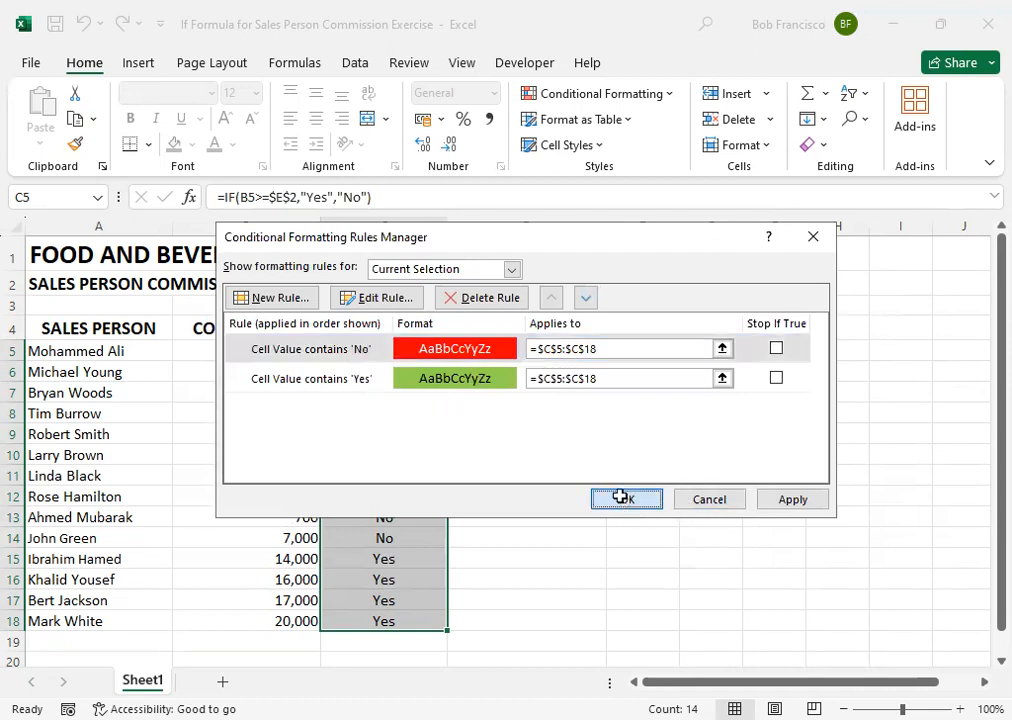
Examine the conditional formatting of the Yes and No results in the COMMISSION column
click(390, 434)
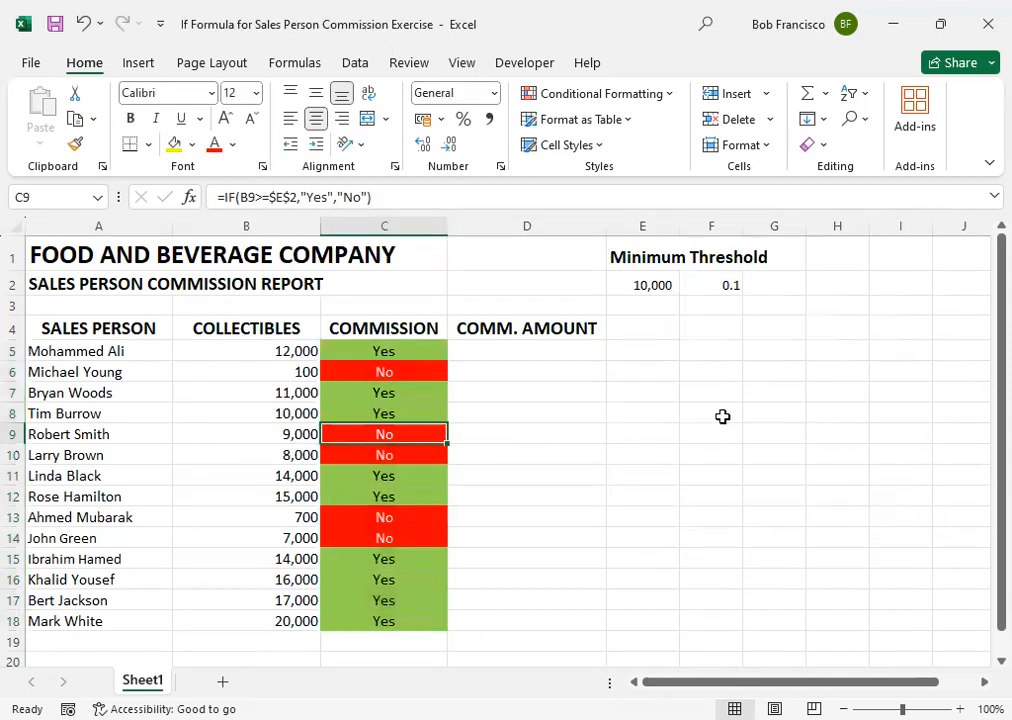
key(Up)
key(Up)
key(Up)
key(Up)
key(Down)
key(Down)
key(Down)
key(Down)
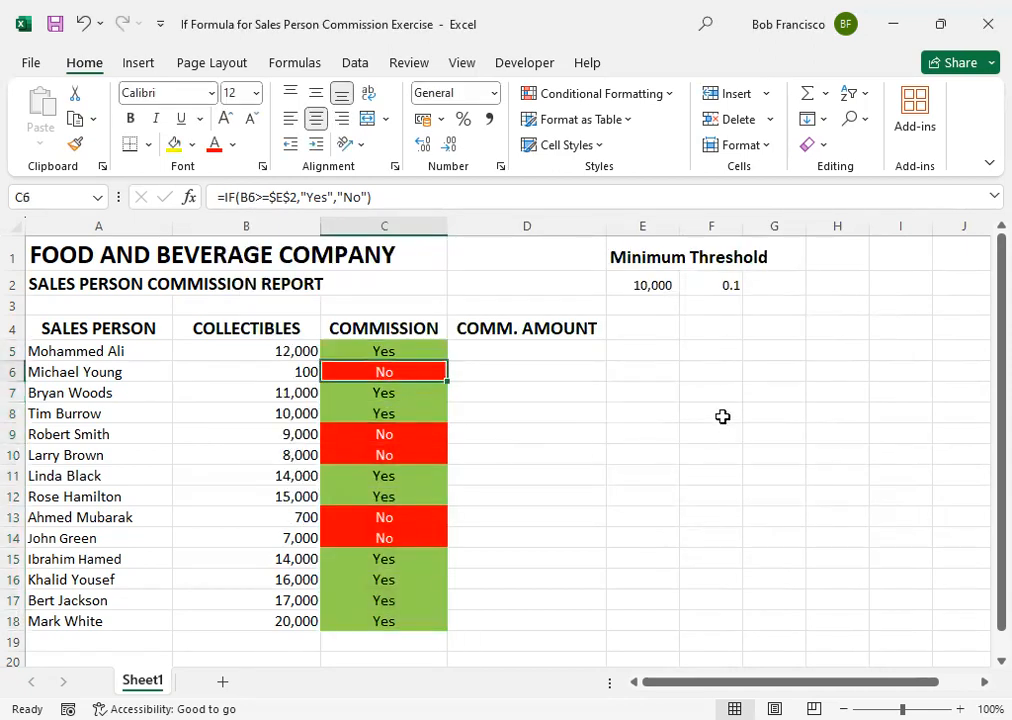
key(Down)
key(Up)
key(Up)
key(Up)
key(Up)
key(Up)
key(Up)
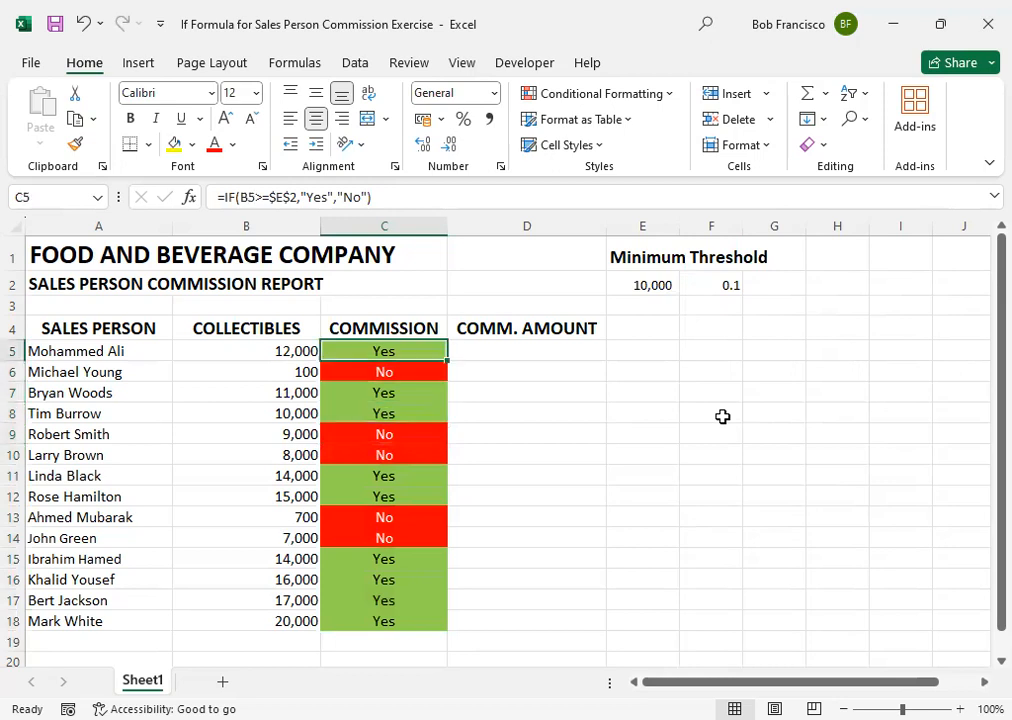
key(Down)
key(Down)
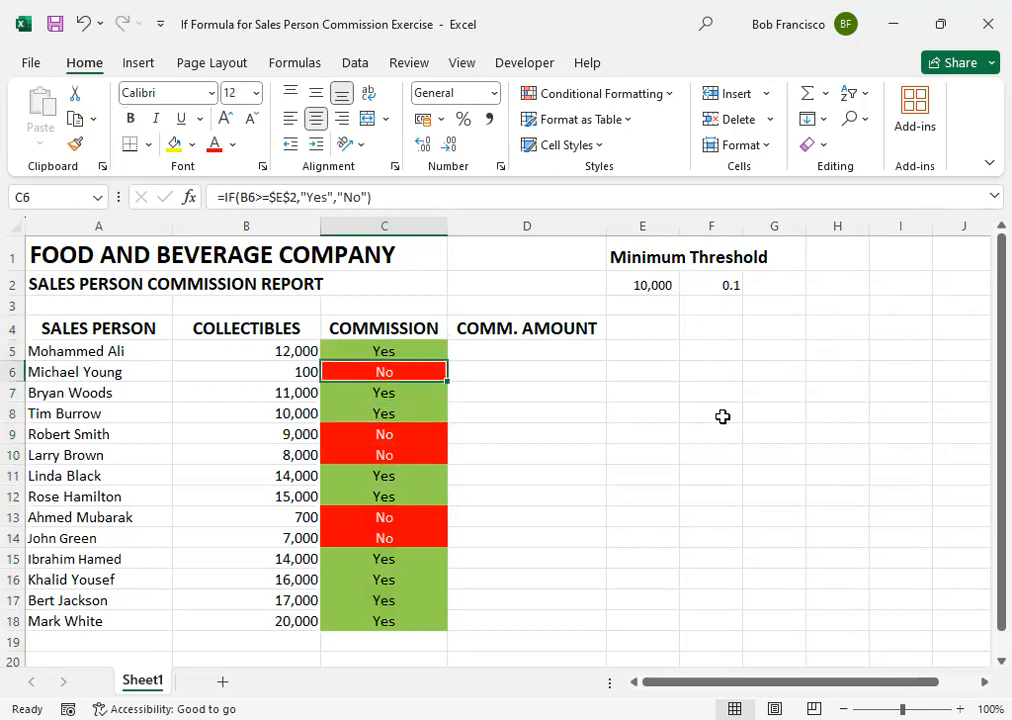
key(Down)
key(Down)
key(Down)
key(Down)
key(Down)
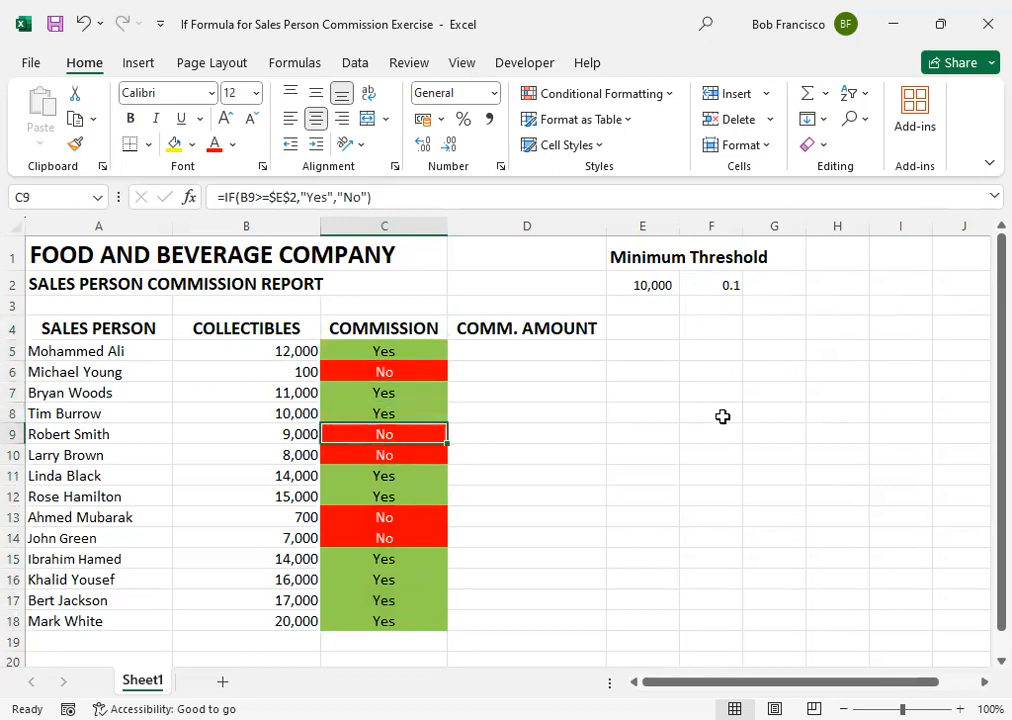
key(Up)
key(Up)
key(Up)
key(Up)
key(Up)
key(Up)
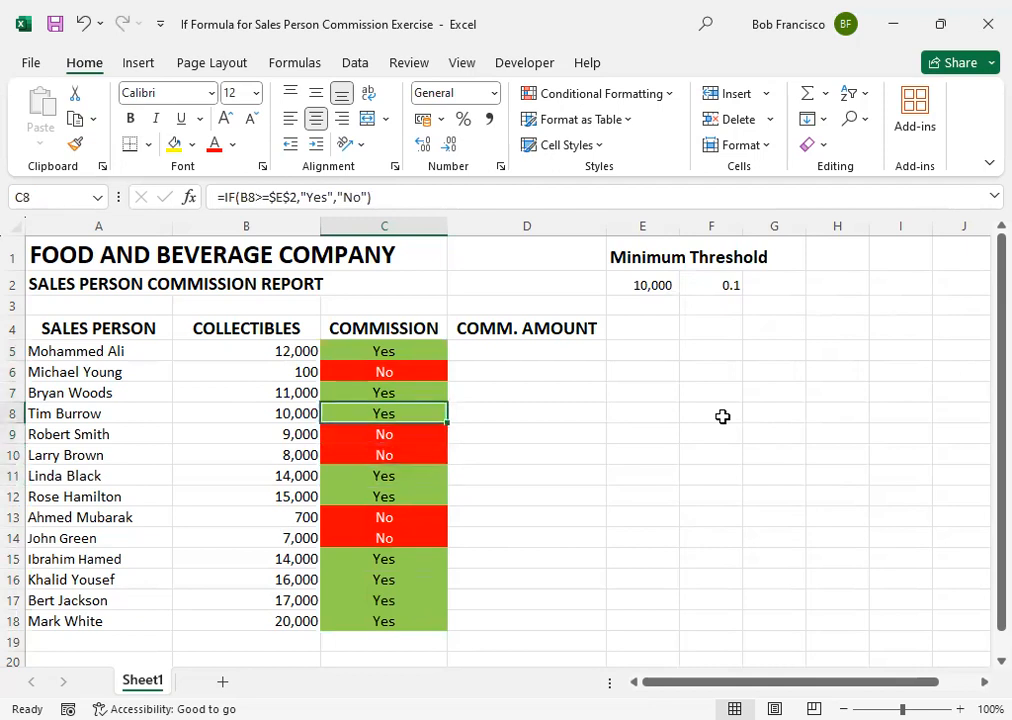
key(Down)
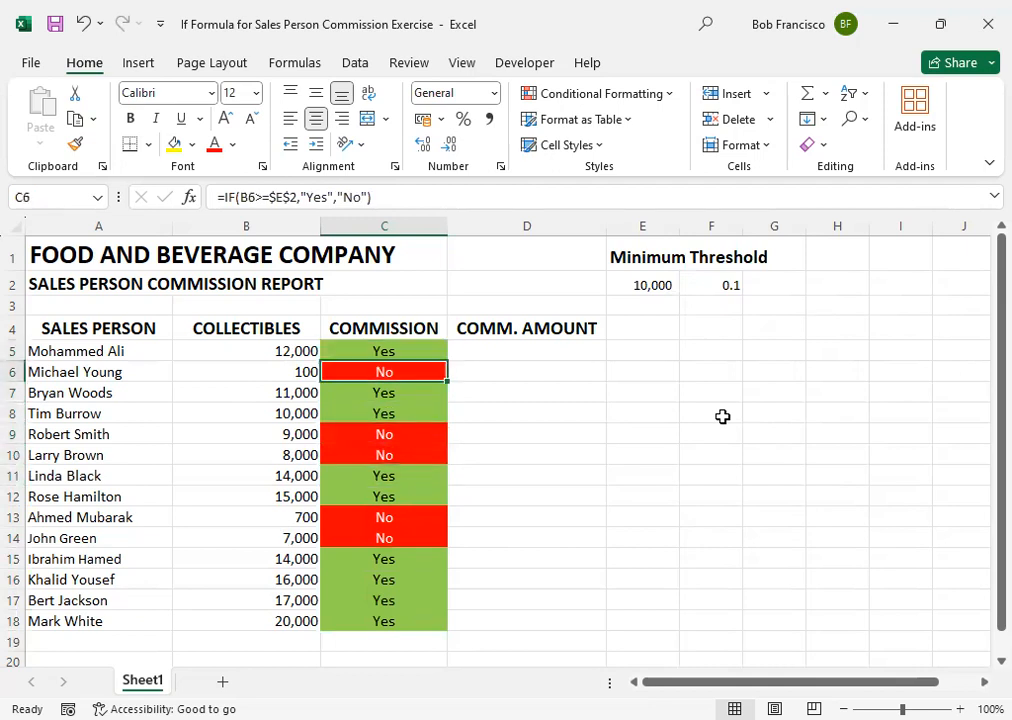
Compare the sales persons and collectibles in rows 6 to 10 with their highlighted commission results
key(Left)
key(Left)
key(Right)
key(Down)
key(Down)
key(Down)
key(Left)
key(Down)
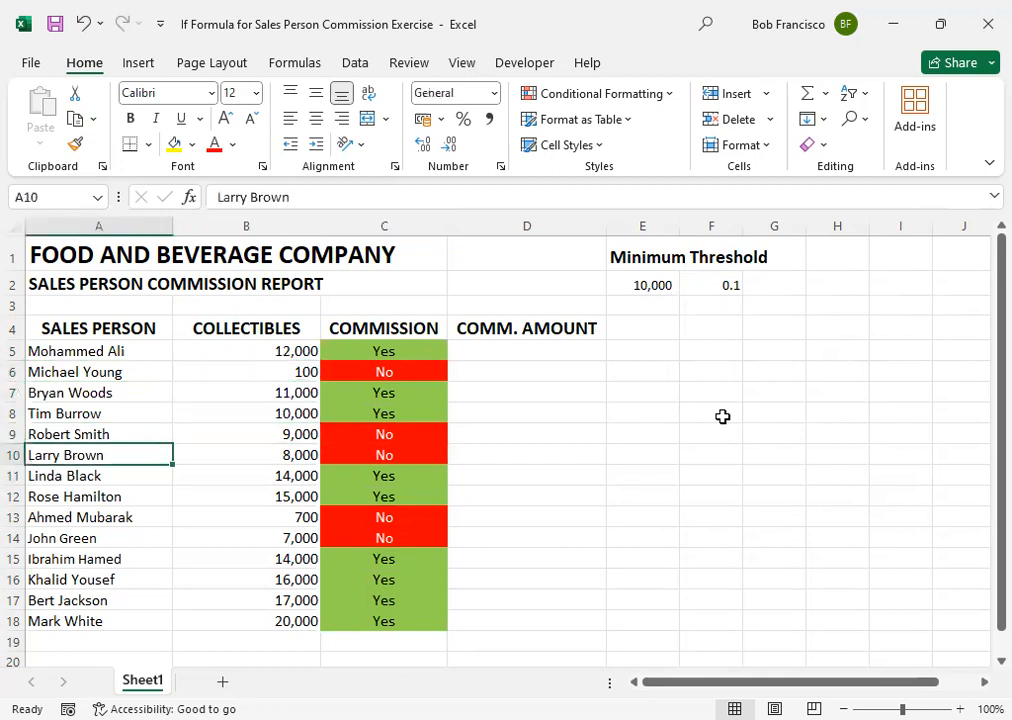
Review the COMMISSION results and their IF formulas, the empty D5 cell and the commission rate in F2
key(Right)
key(Left)
key(Right)
key(Right)
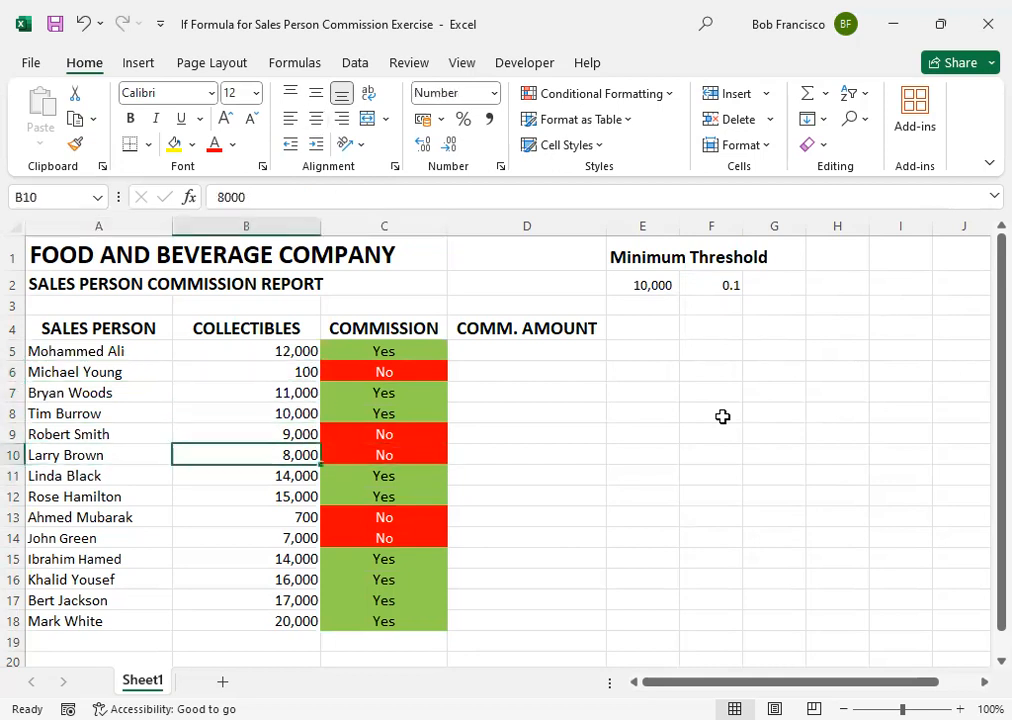
key(Up)
key(Up)
key(Up)
key(Up)
key(Up)
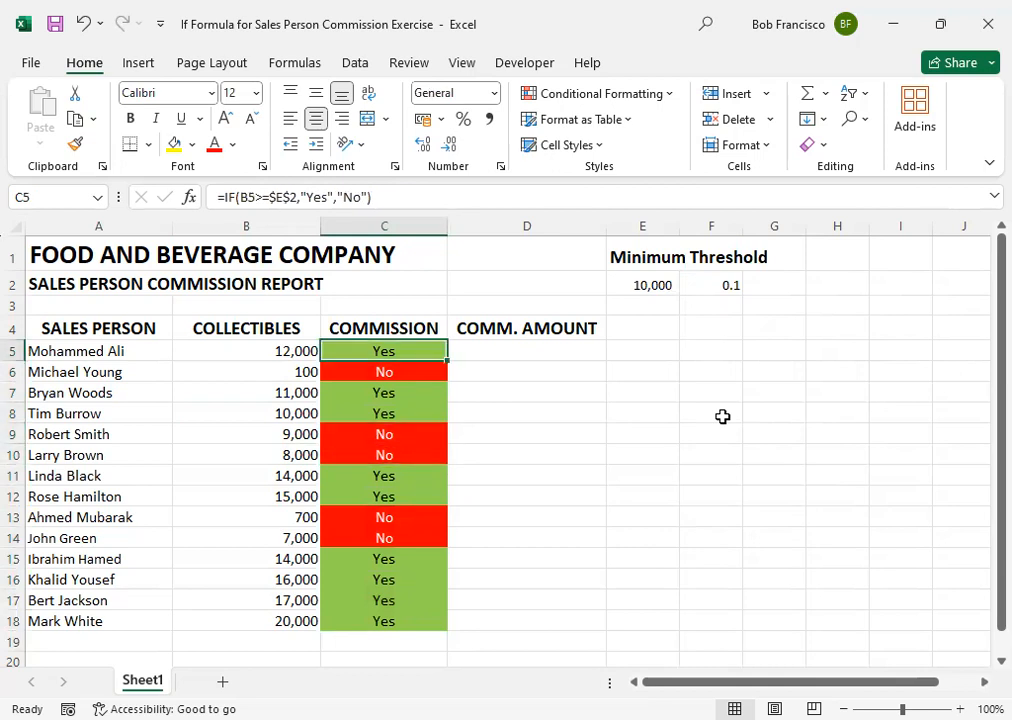
key(Right)
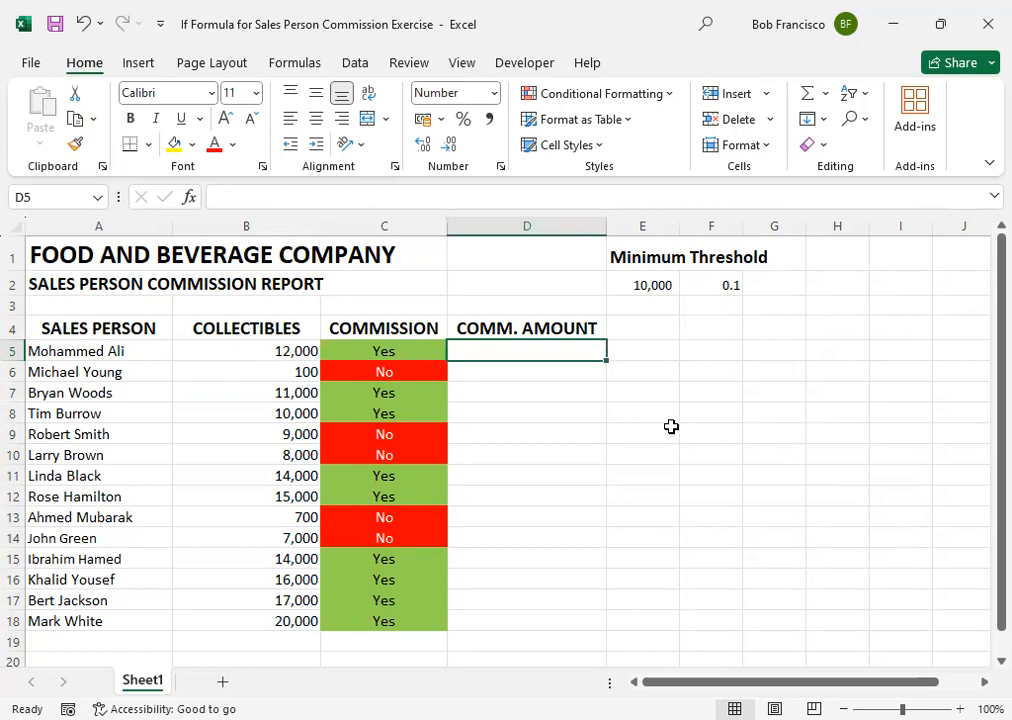
click(422, 398)
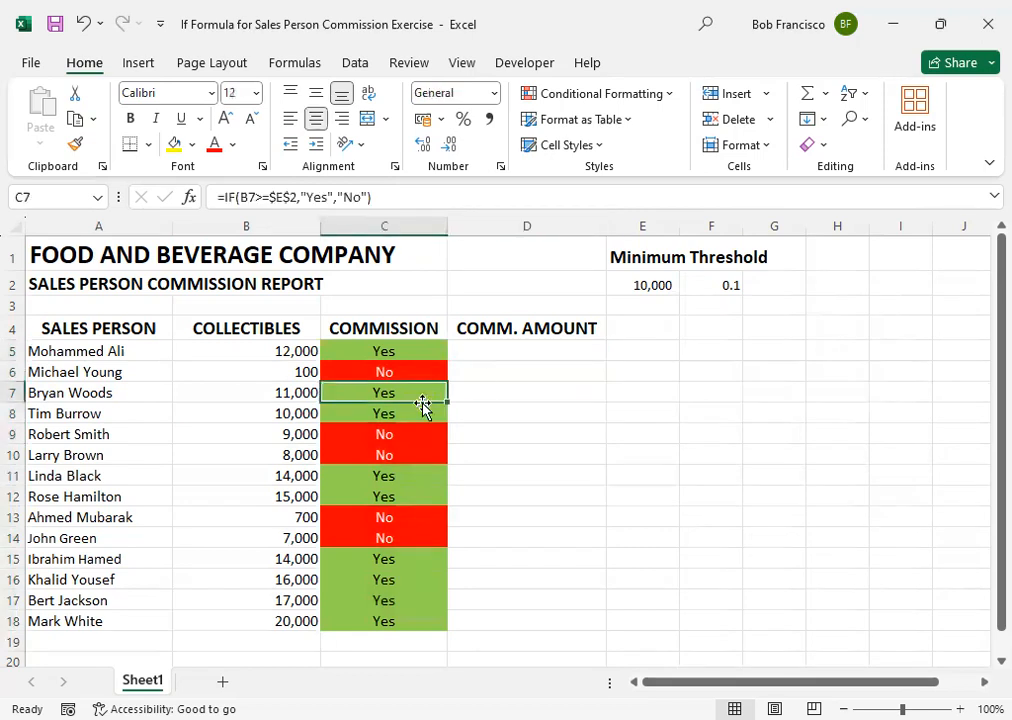
click(415, 413)
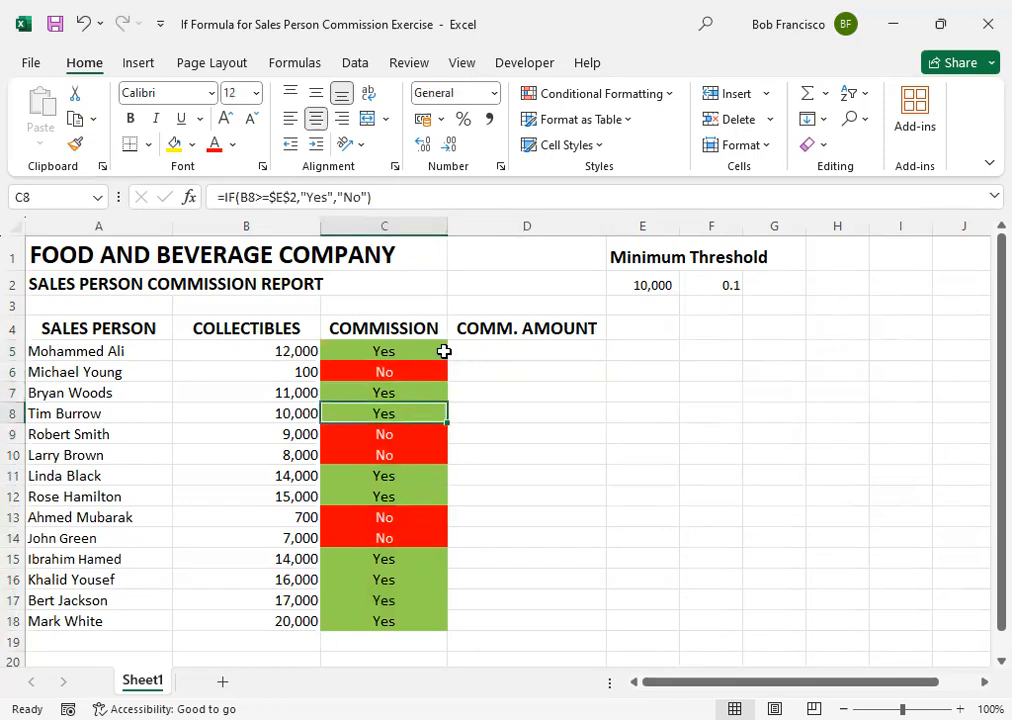
click(528, 353)
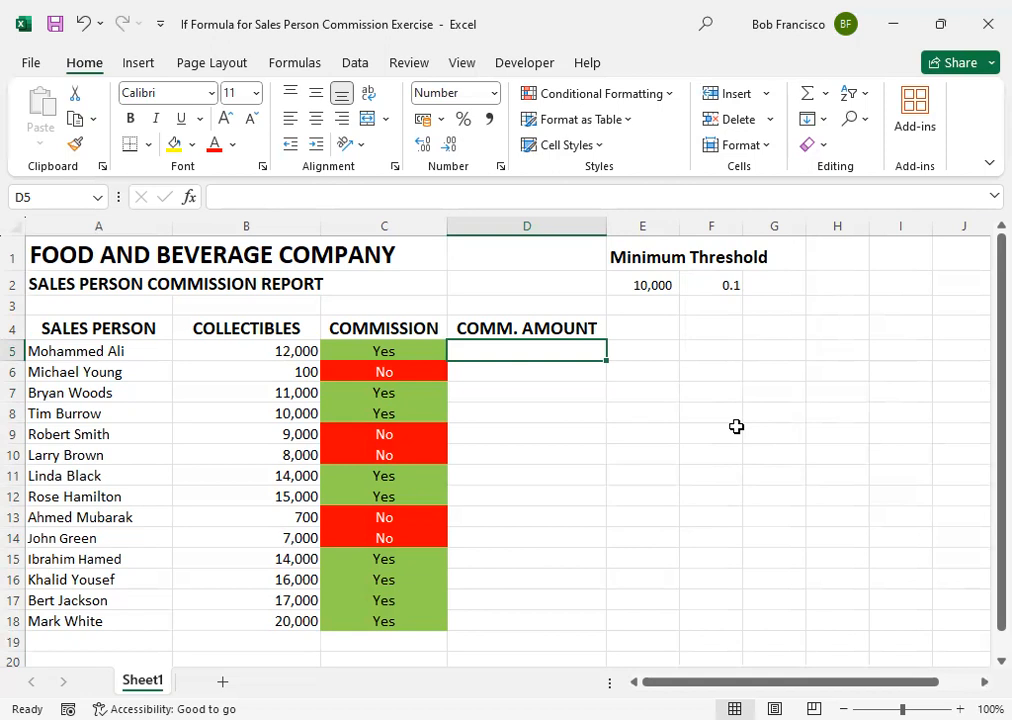
click(734, 284)
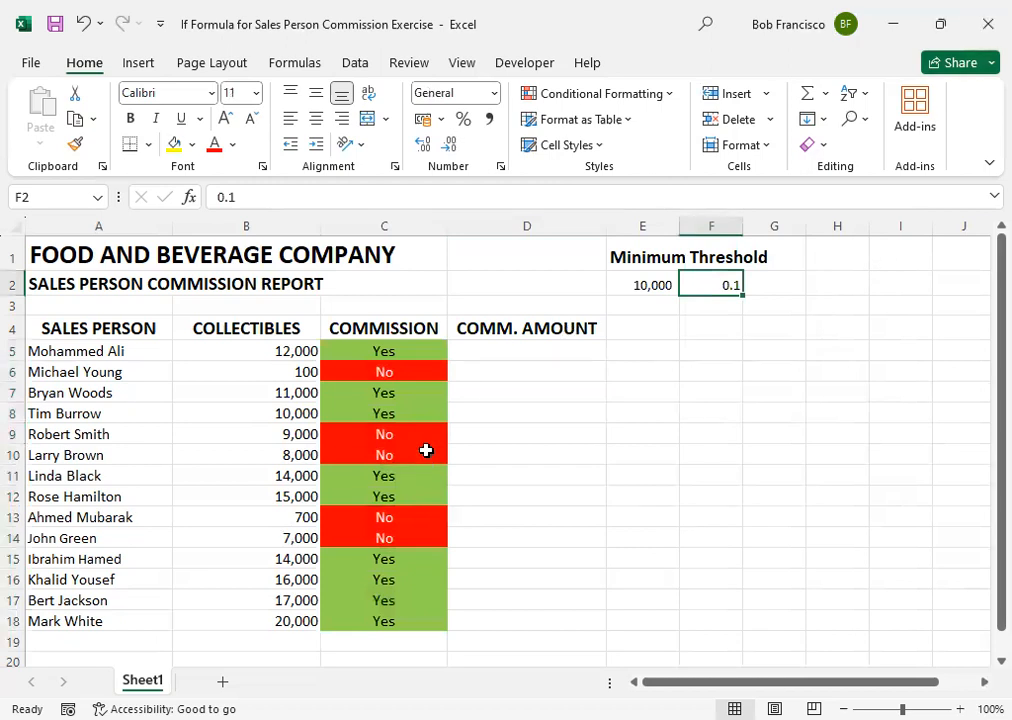
Begin a formula in D5 under COMM. AMOUNT that tests whether C5 equals "Yes"
click(495, 352)
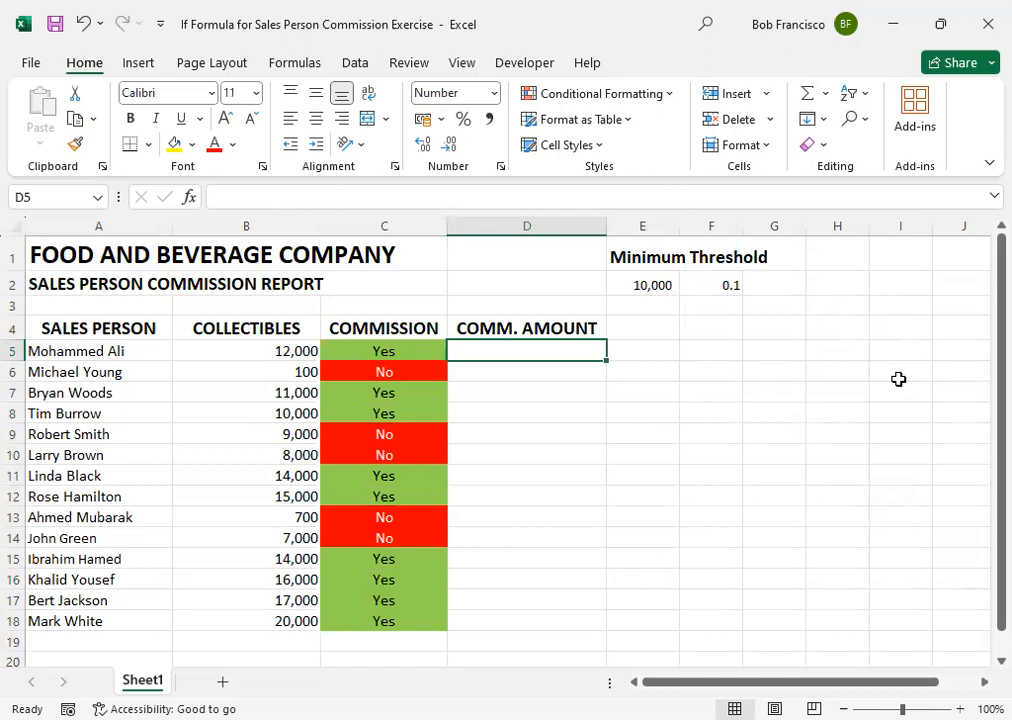
text(=)
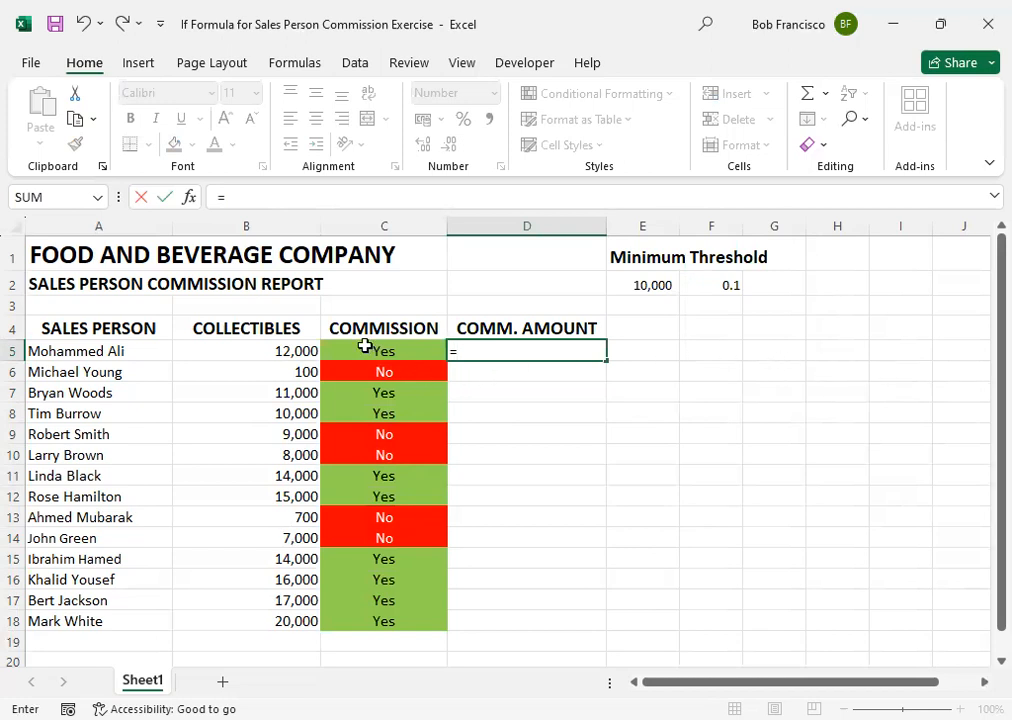
click(367, 349)
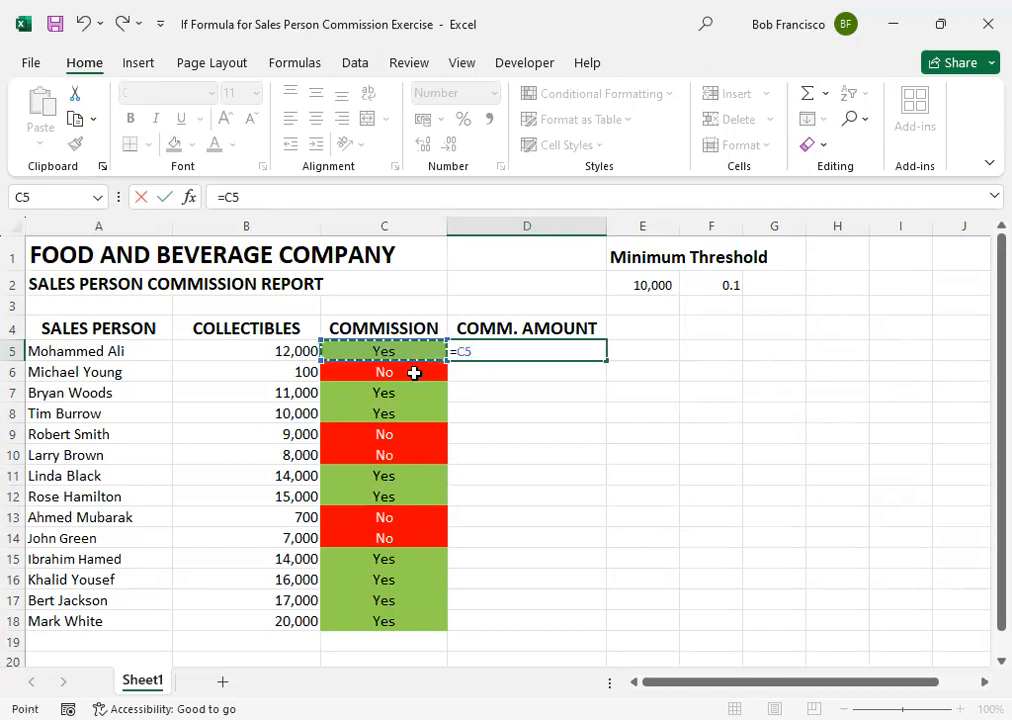
text(=)
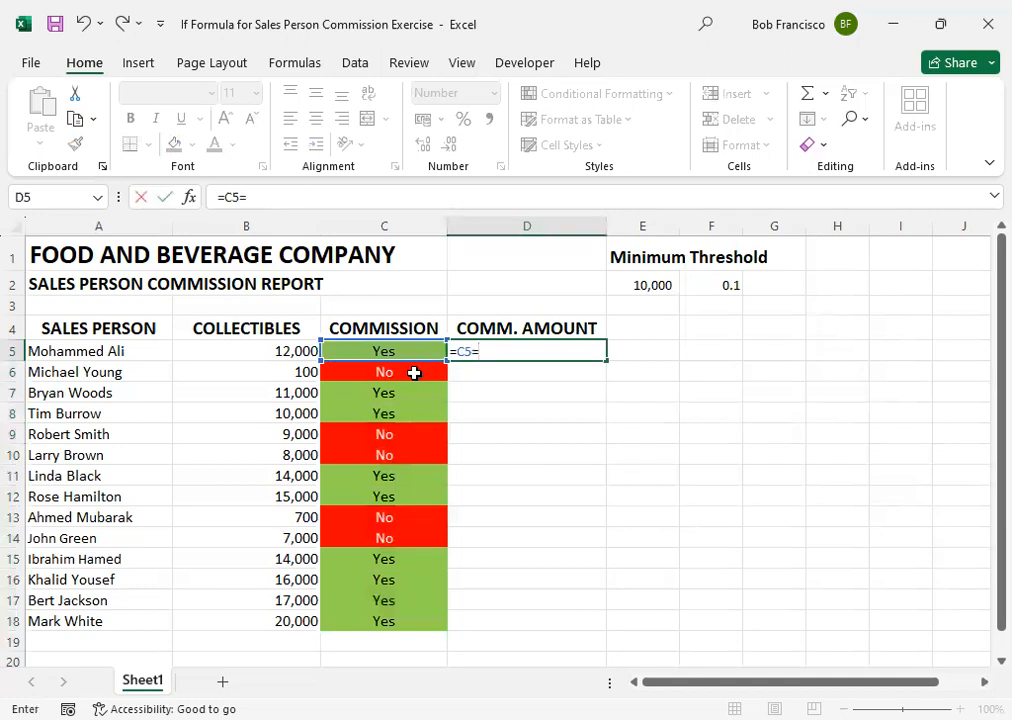
text(")
text(Yes)
text(,)
key(Left)
key(Left)
key(Left)
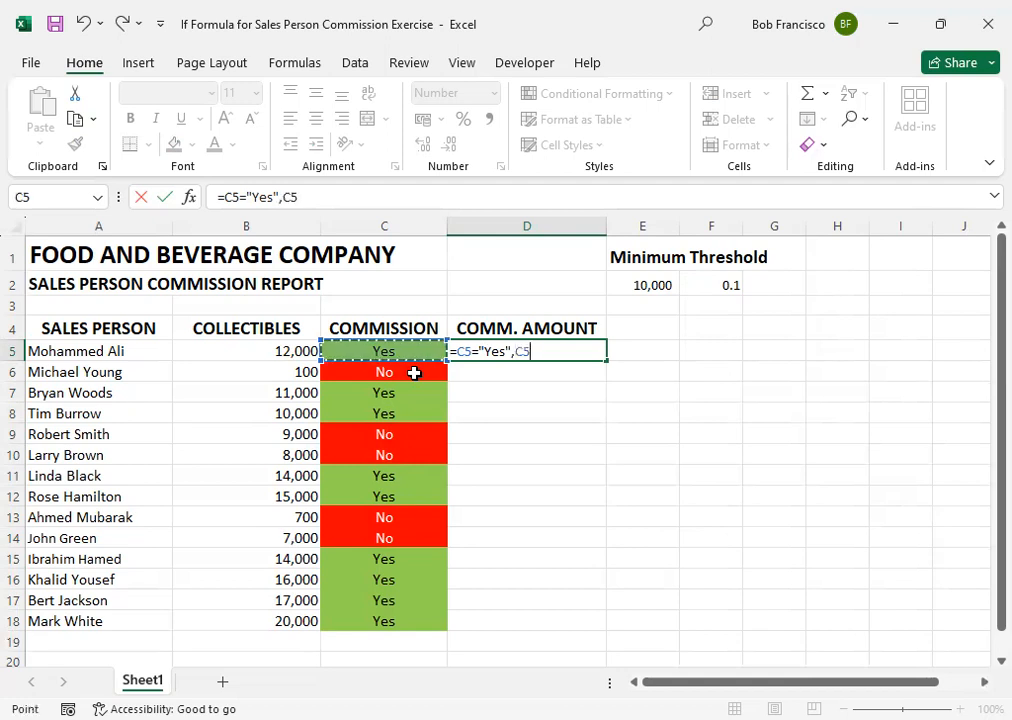
key(Right)
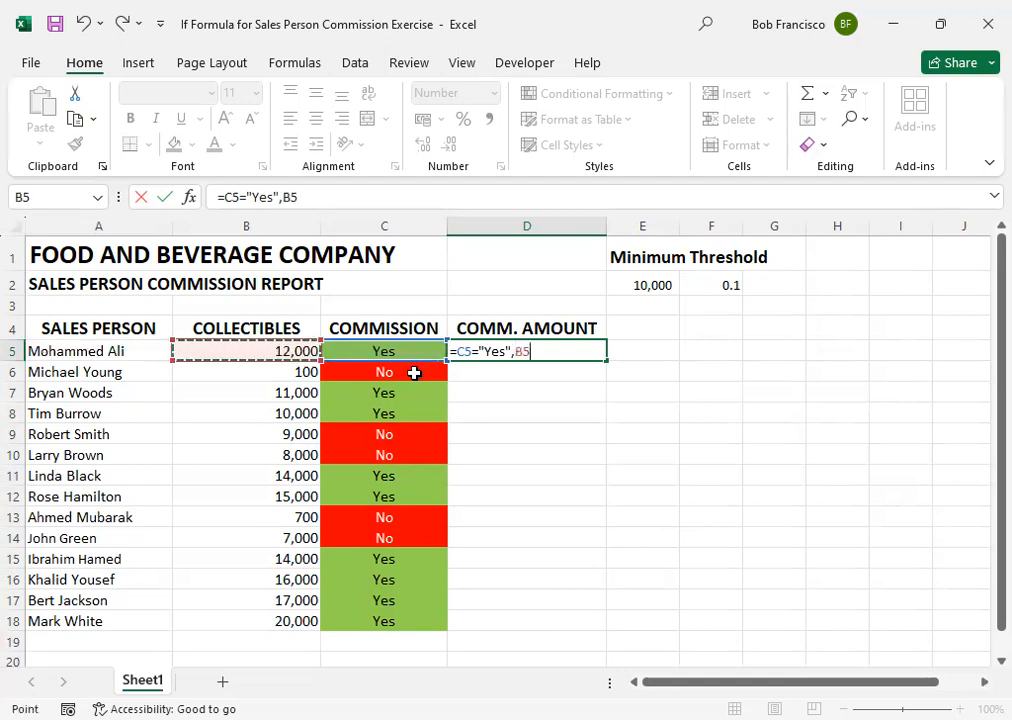
key(BackSpace)
key(BackSpace)
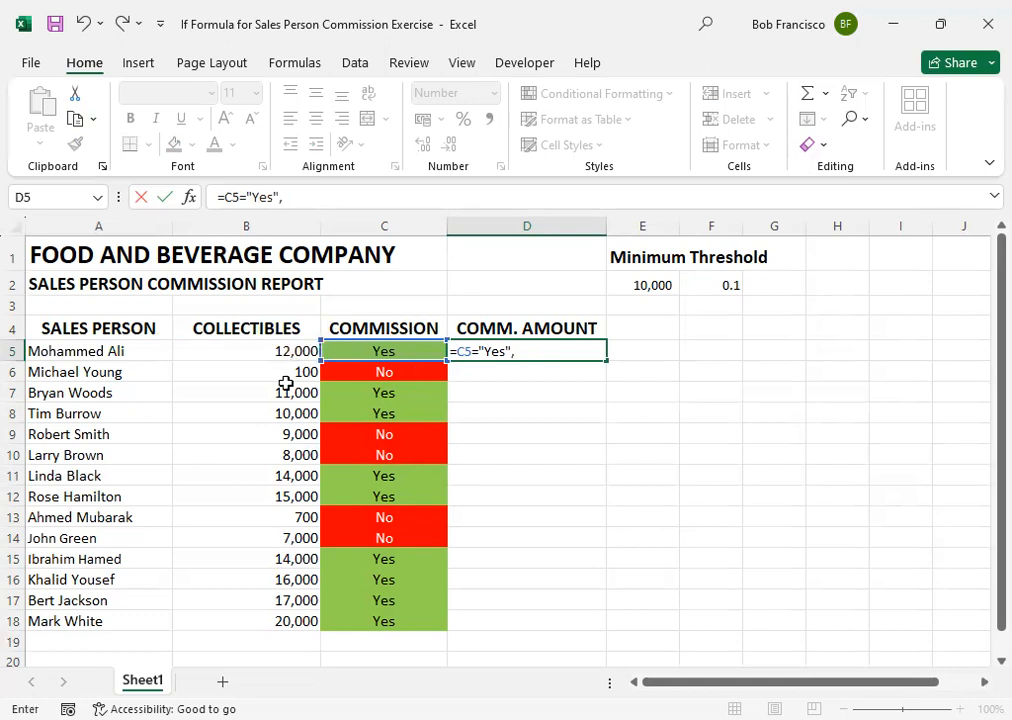
Insert the IF function before the C5="Yes" test in the D5 formula
click(458, 351)
text(if)
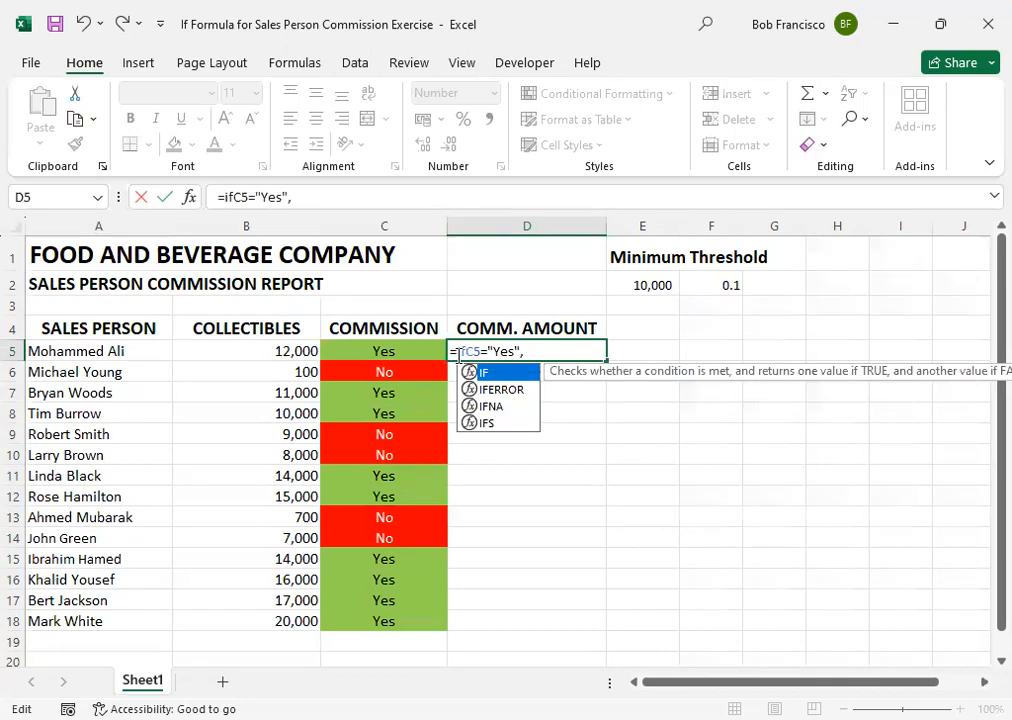
text(()
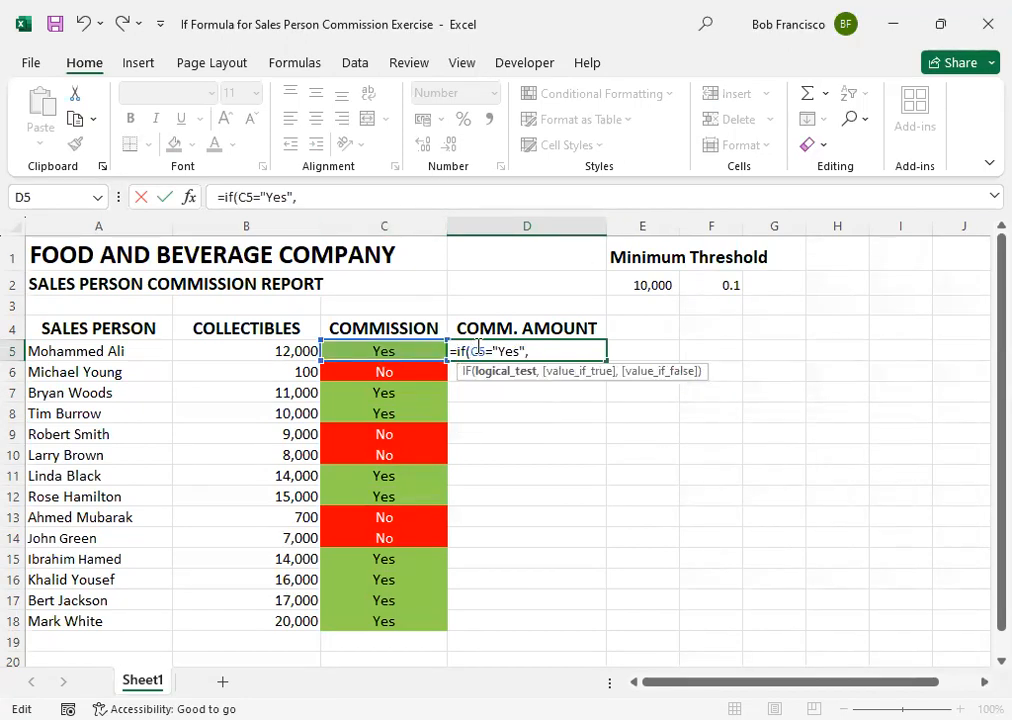
click(541, 350)
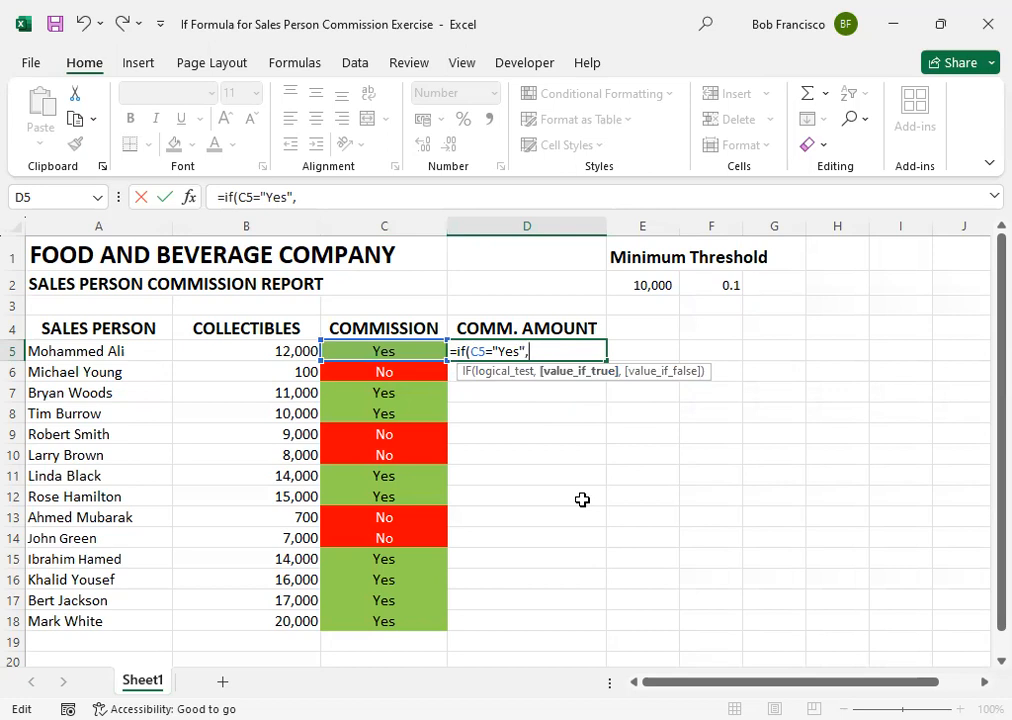
Complete the D5 formula with B5*$F$2 as the value if true and 0 as the value if false
click(246, 349)
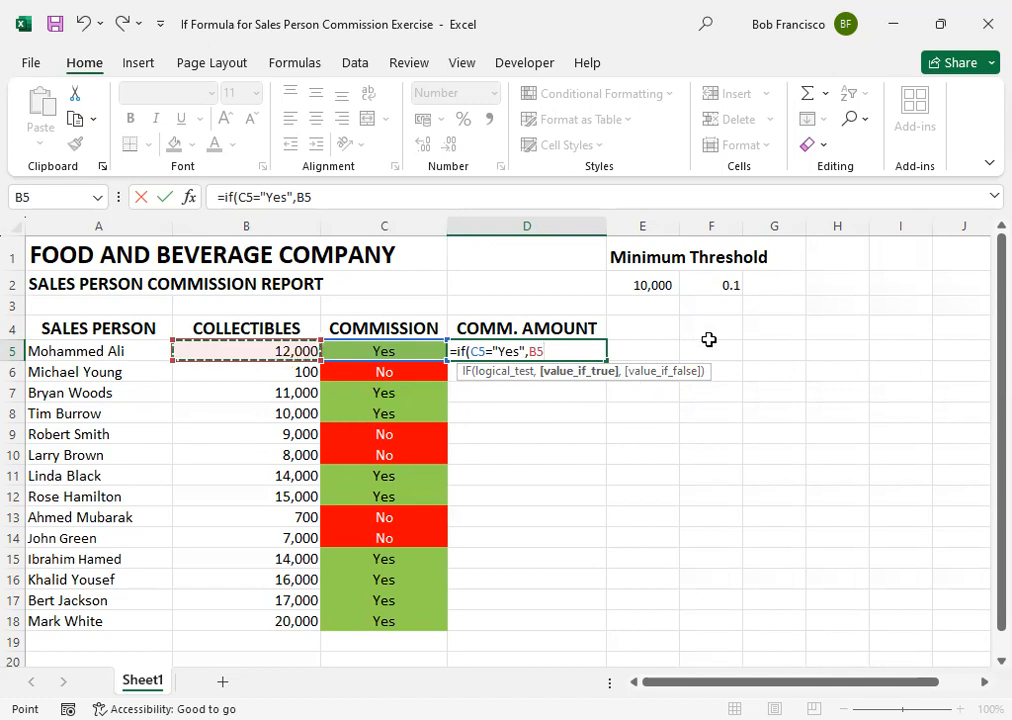
text(*)
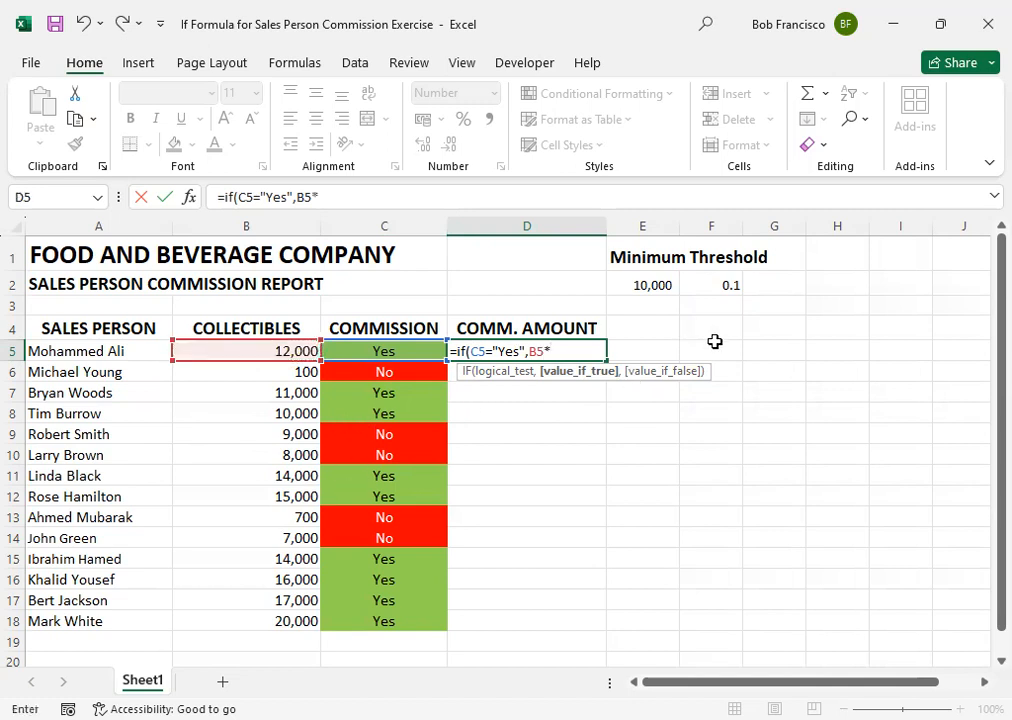
click(729, 283)
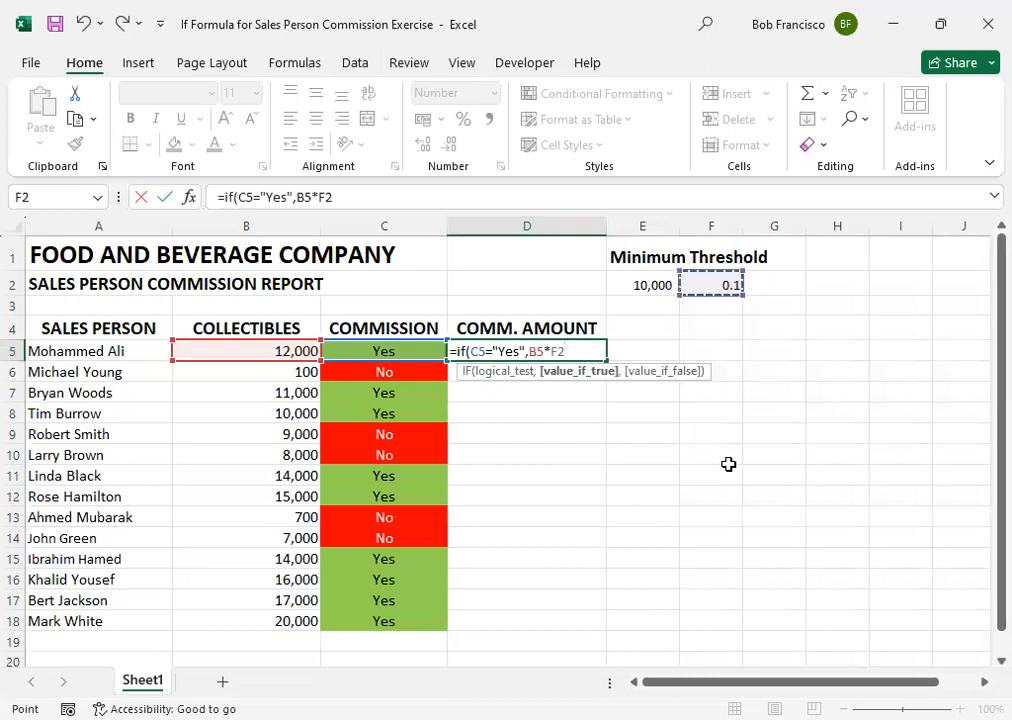
key(F4)
text(,)
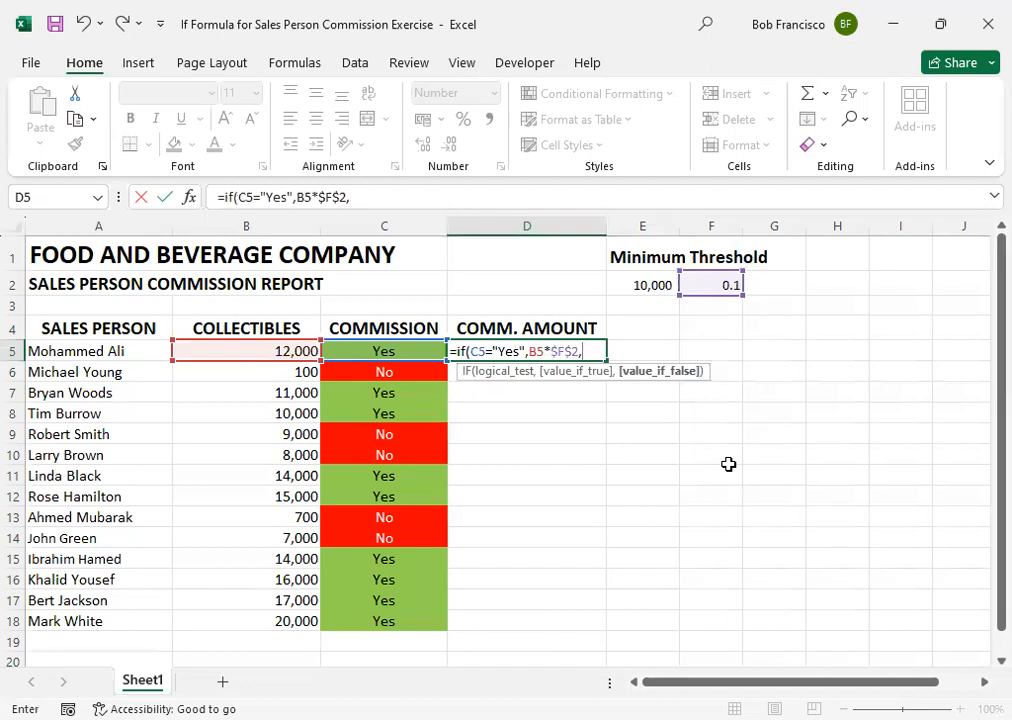
text(0))
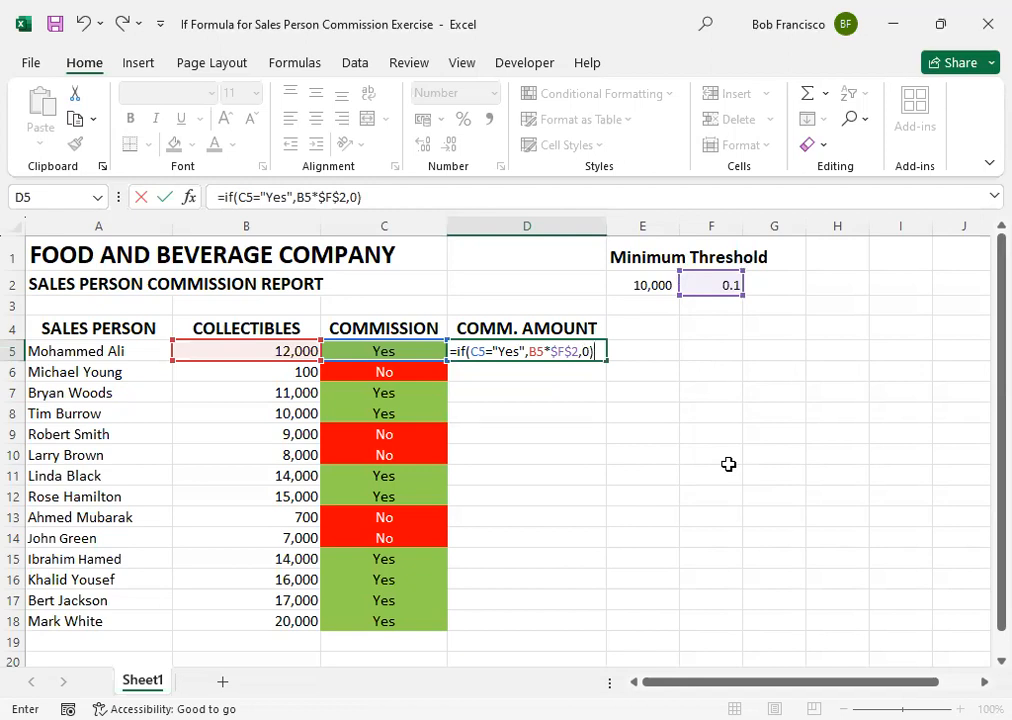
key(Return)
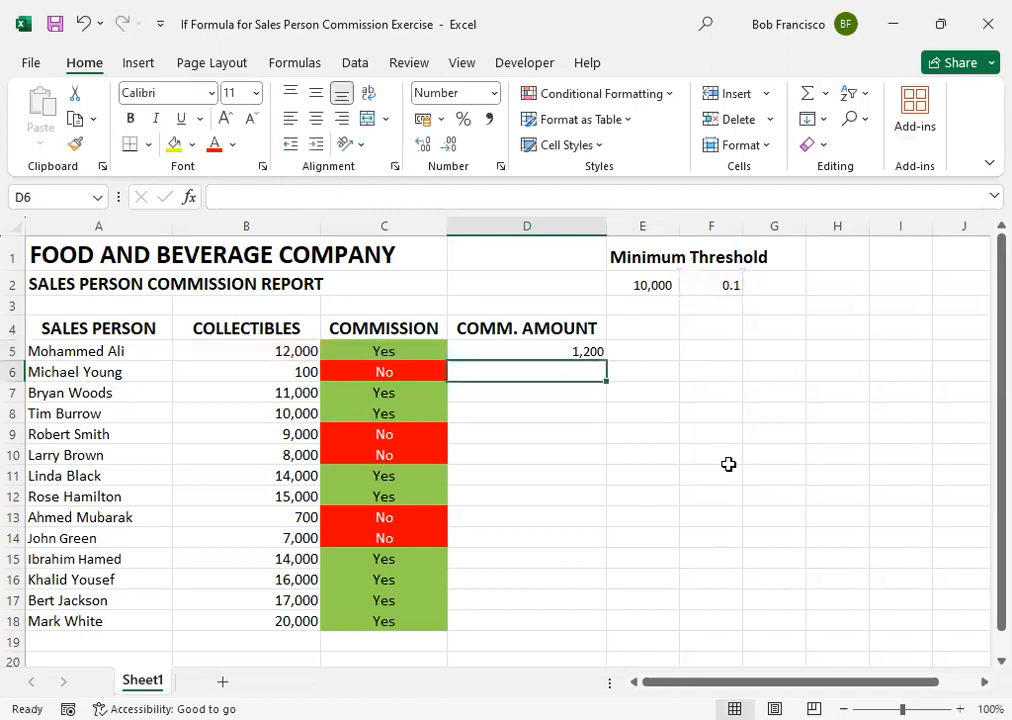
Fill the commission amount formula from D5 down to D18
click(278, 357)
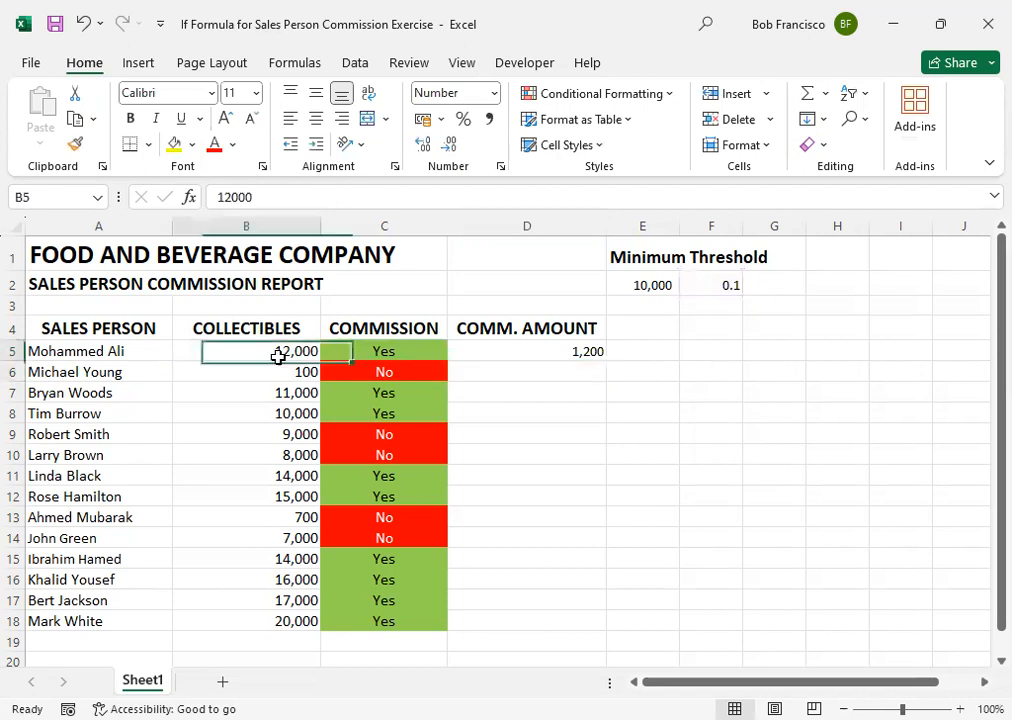
click(558, 352)
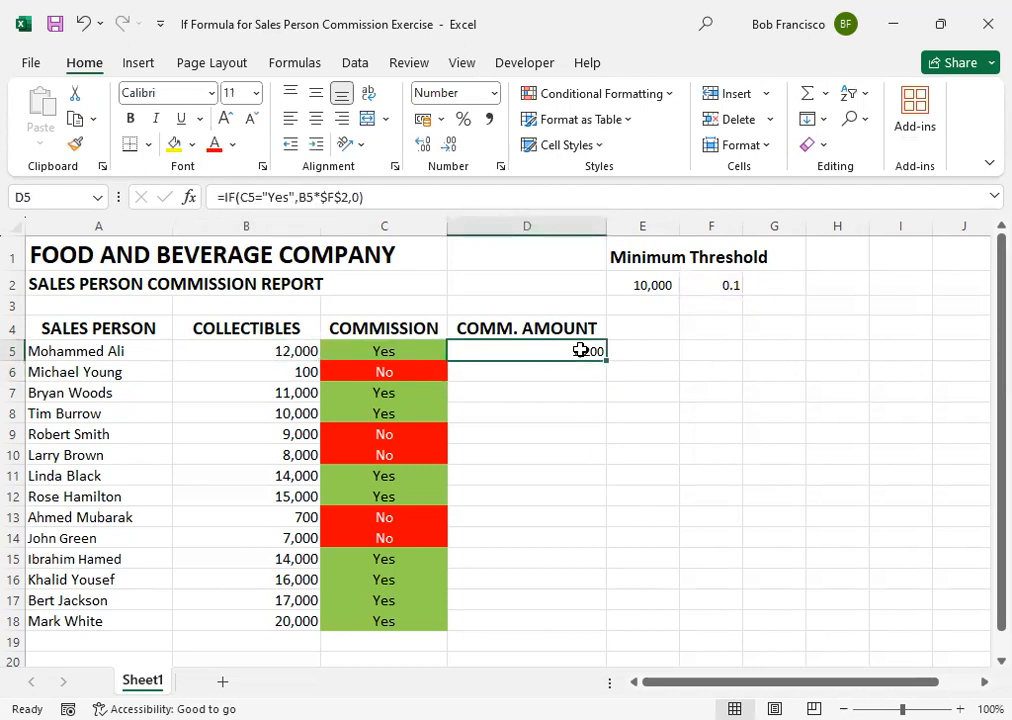
drag(606, 359, 601, 626)
Examine the filled COMM. AMOUNT formulas and compare row 5's collectibles and commission result with its commission amount
click(520, 600)
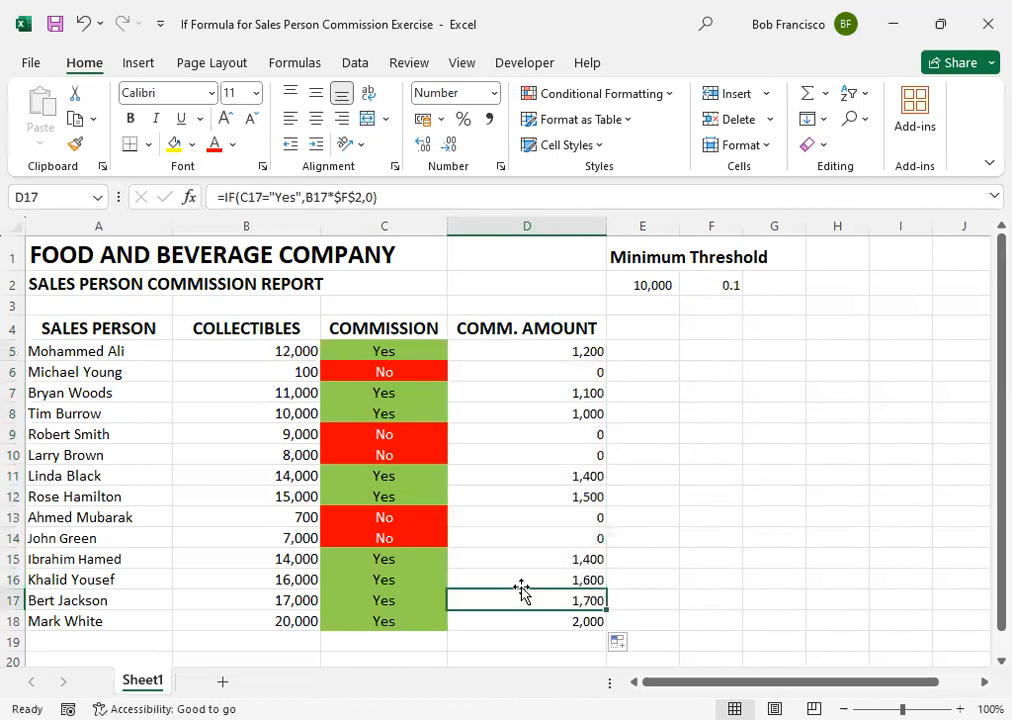
click(505, 450)
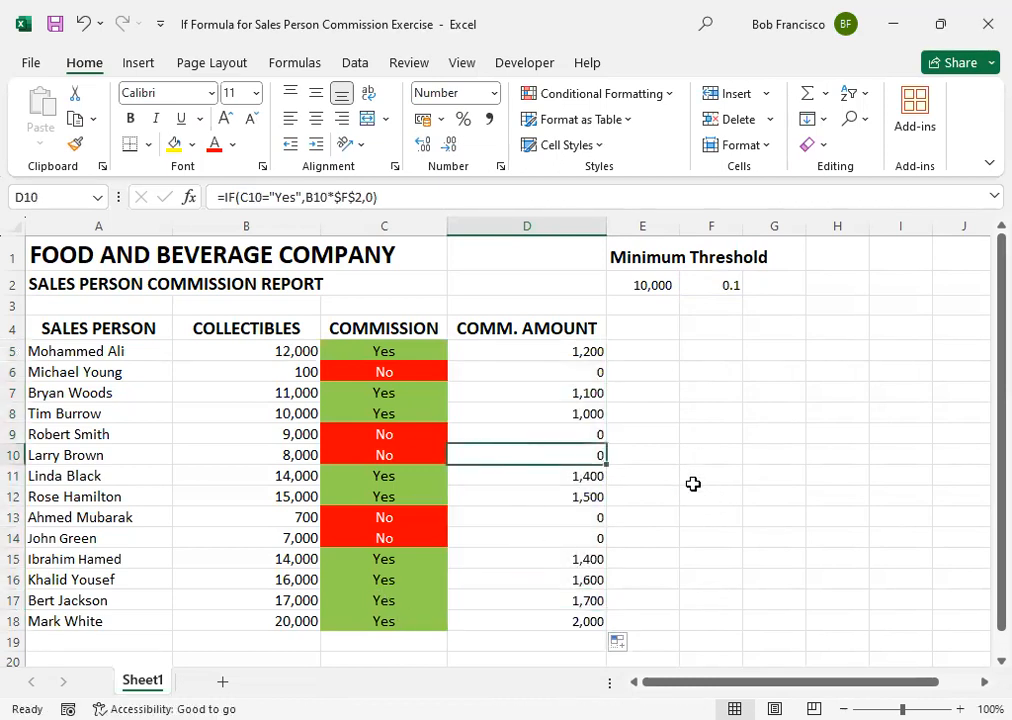
click(562, 377)
key(Up)
key(Left)
key(Left)
key(Left)
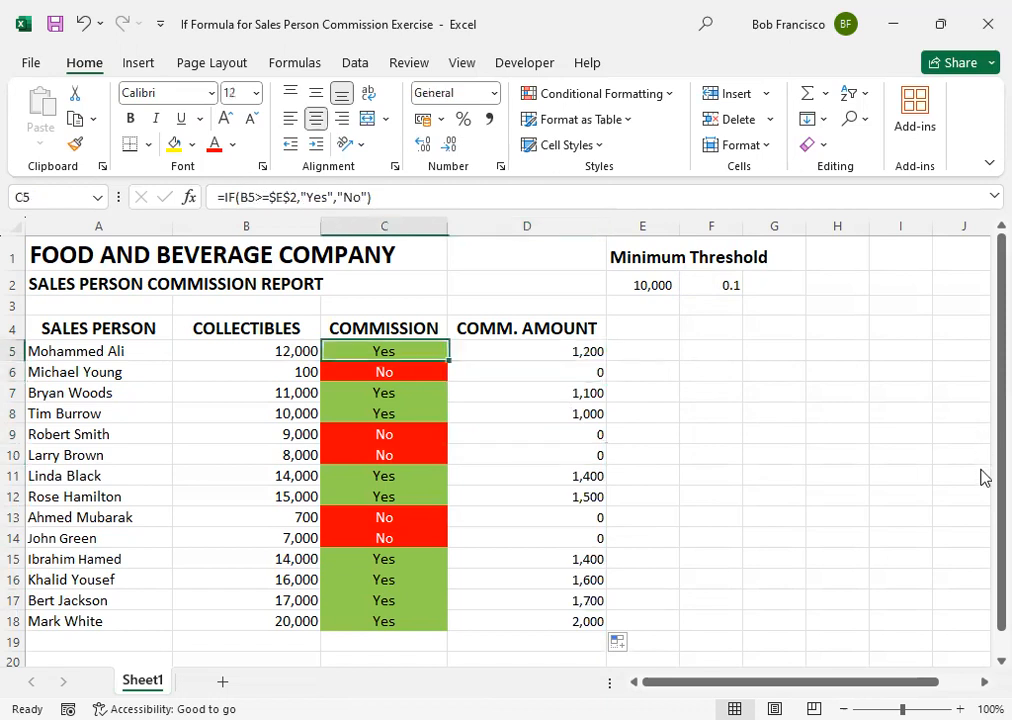
key(Right)
key(Right)
key(Right)
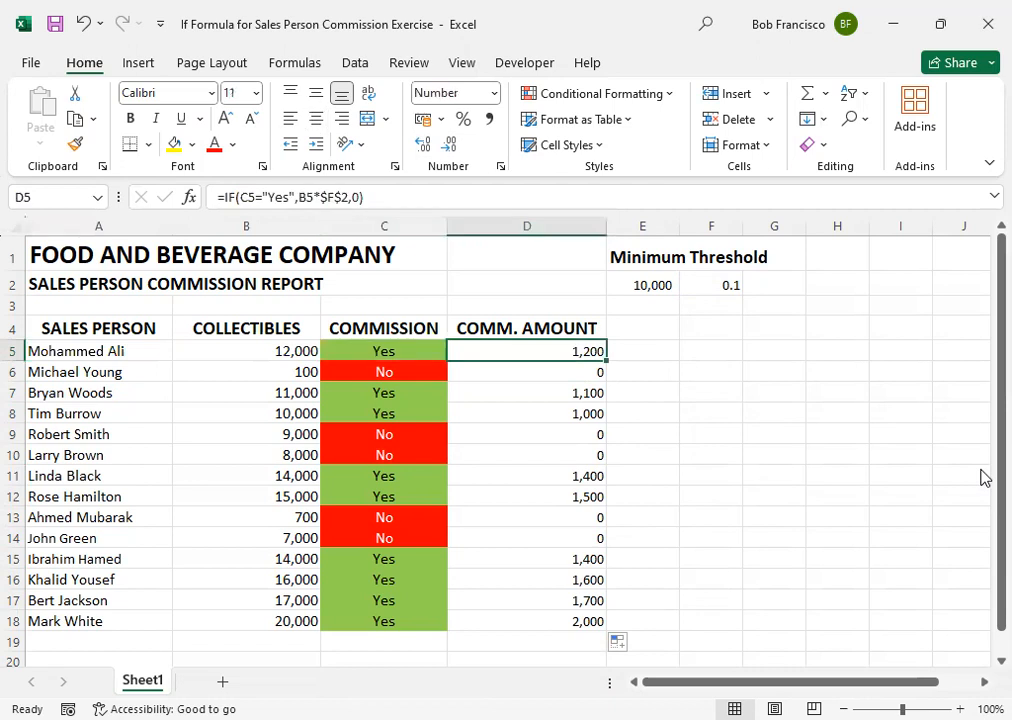
key(Left)
key(Left)
key(Left)
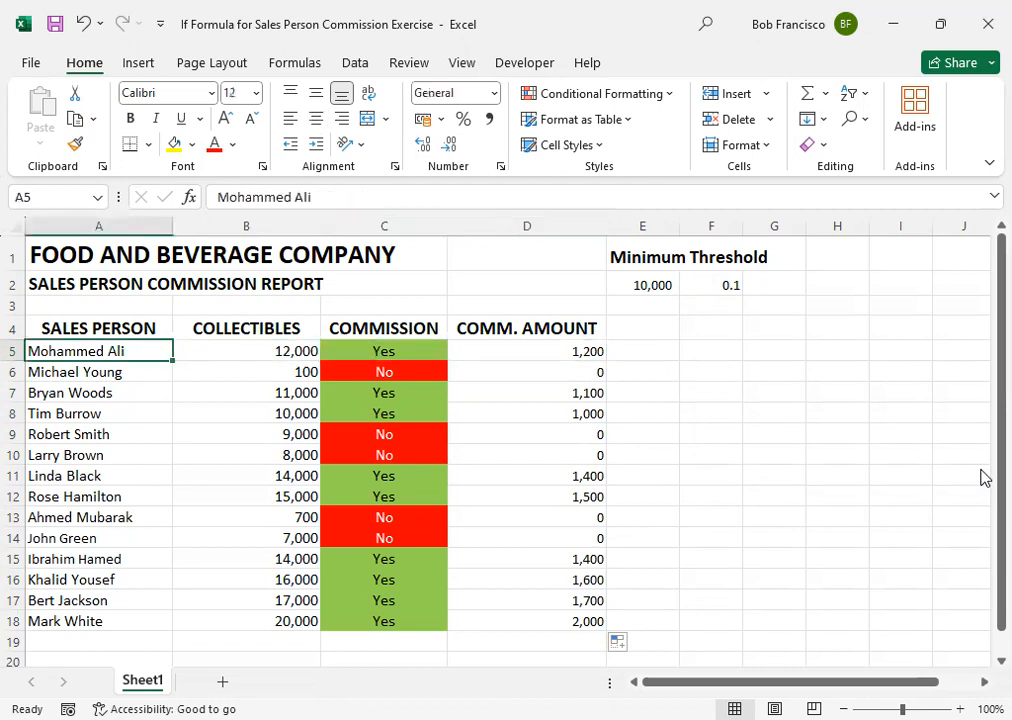
key(Right)
key(Right)
key(Right)
Compare the collectibles and Yes/No results in rows 6 and 7 with their commission amounts
key(Down)
key(Down)
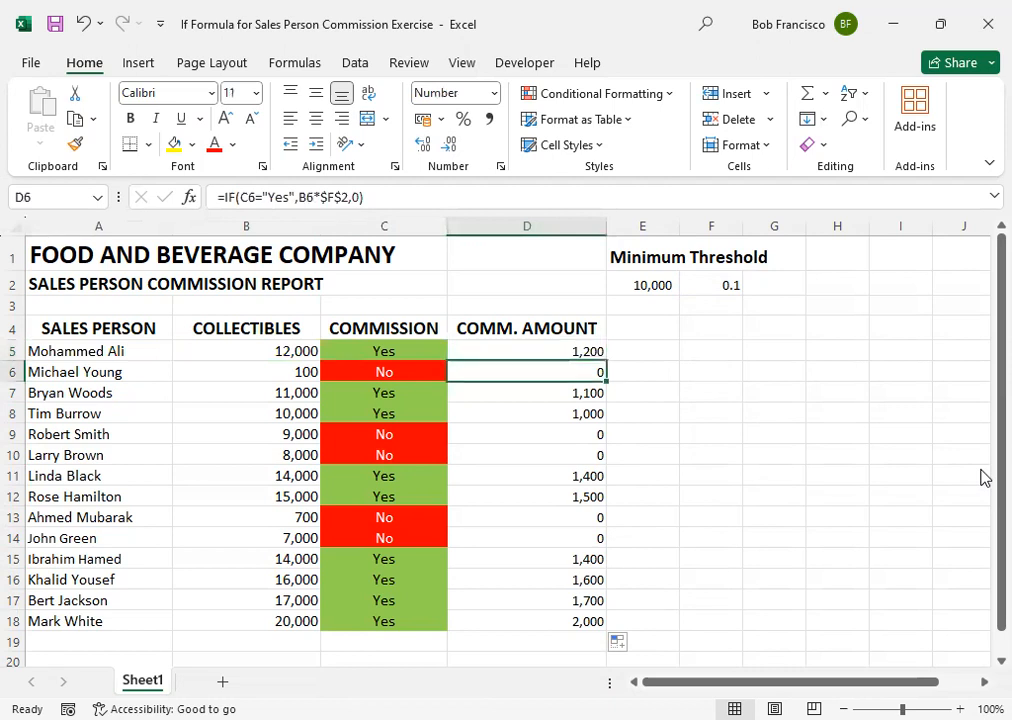
key(Left)
key(Left)
key(Left)
key(Right)
key(Right)
key(Right)
key(Right)
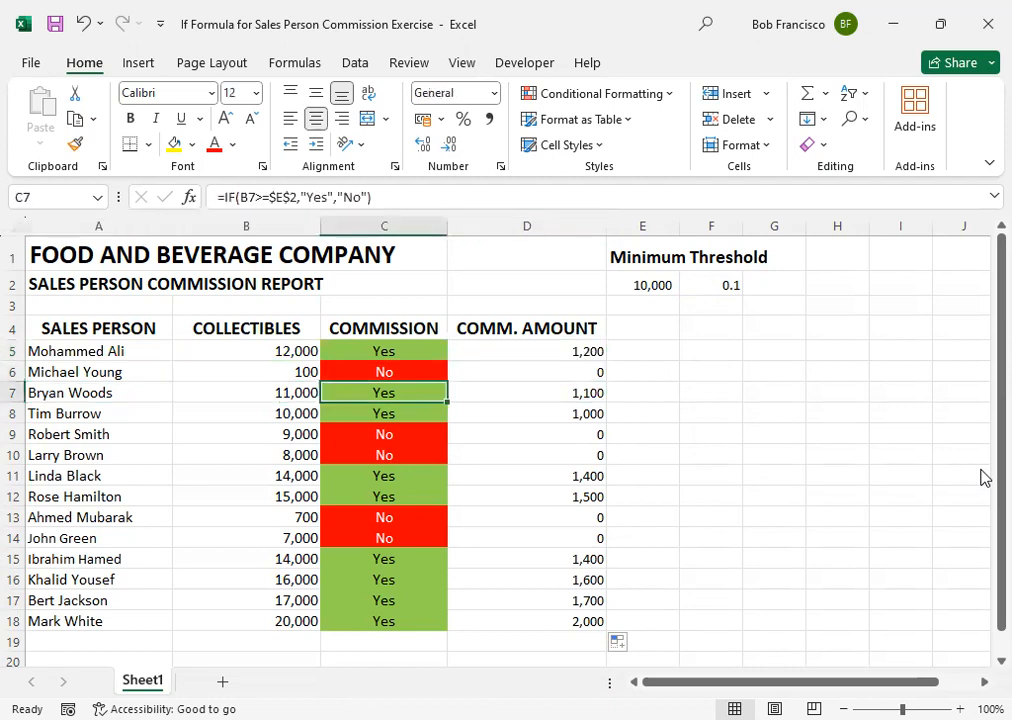
key(Left)
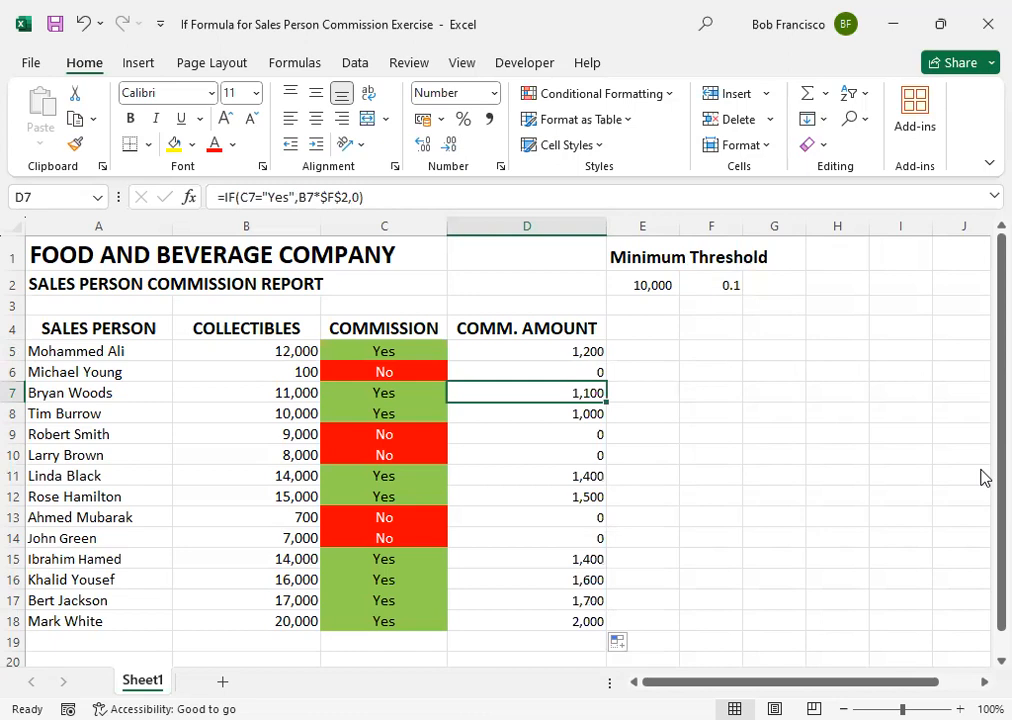
Change the value if false in the D5 formula to an empty string "" and fill it down to D18
key(Up)
key(Up)
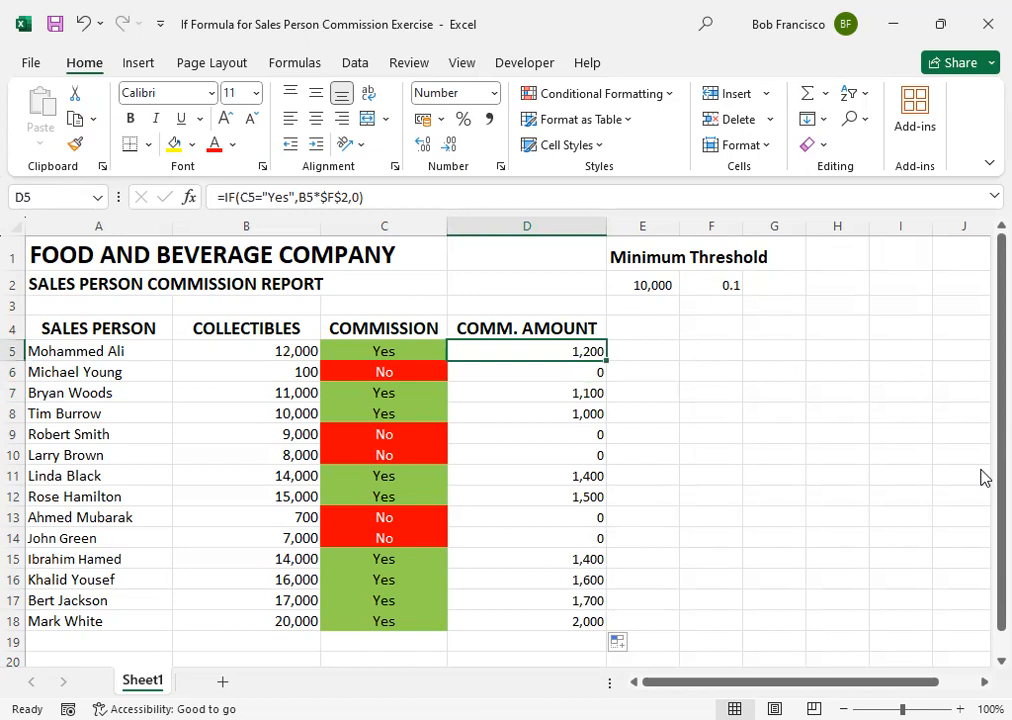
key(F2)
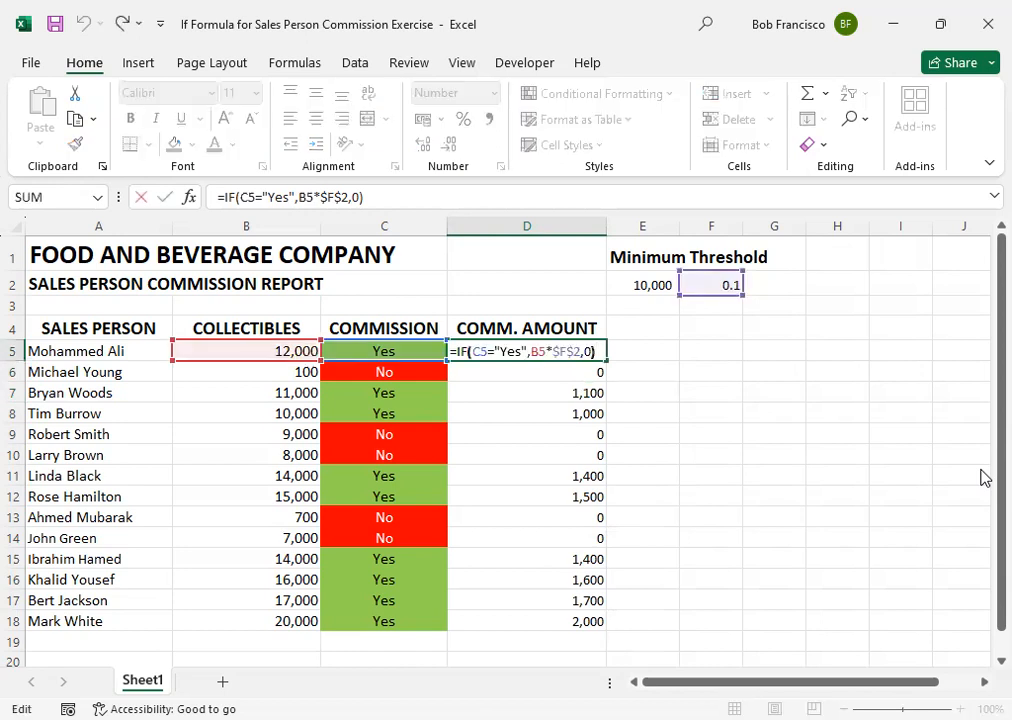
key(Left)
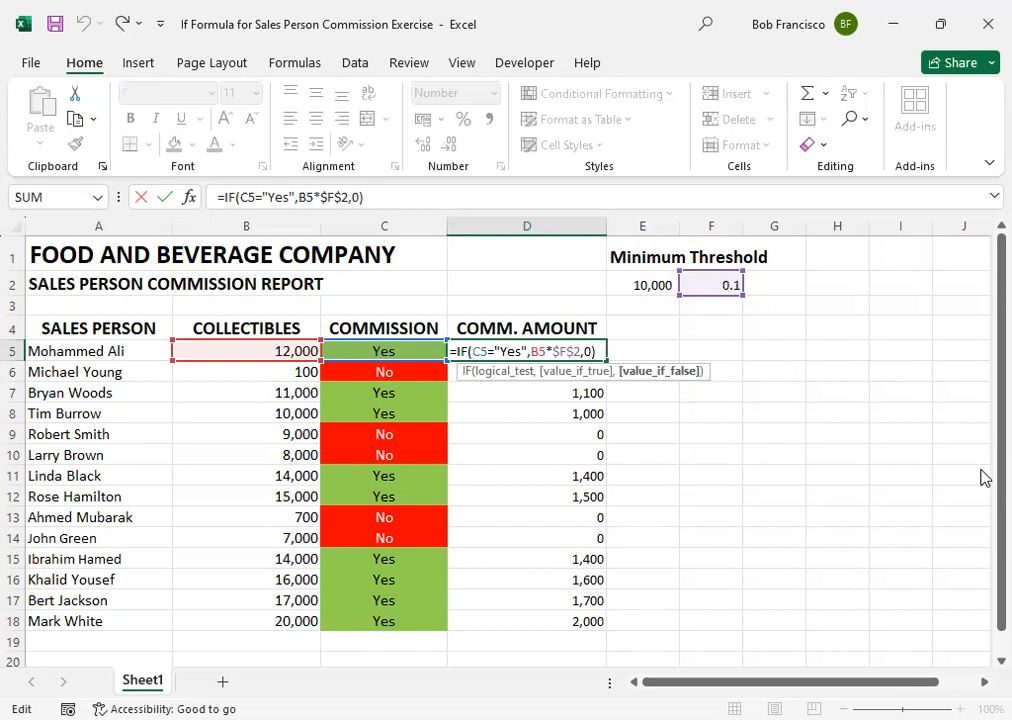
key(BackSpace)
text("")
key(Return)
key(Up)
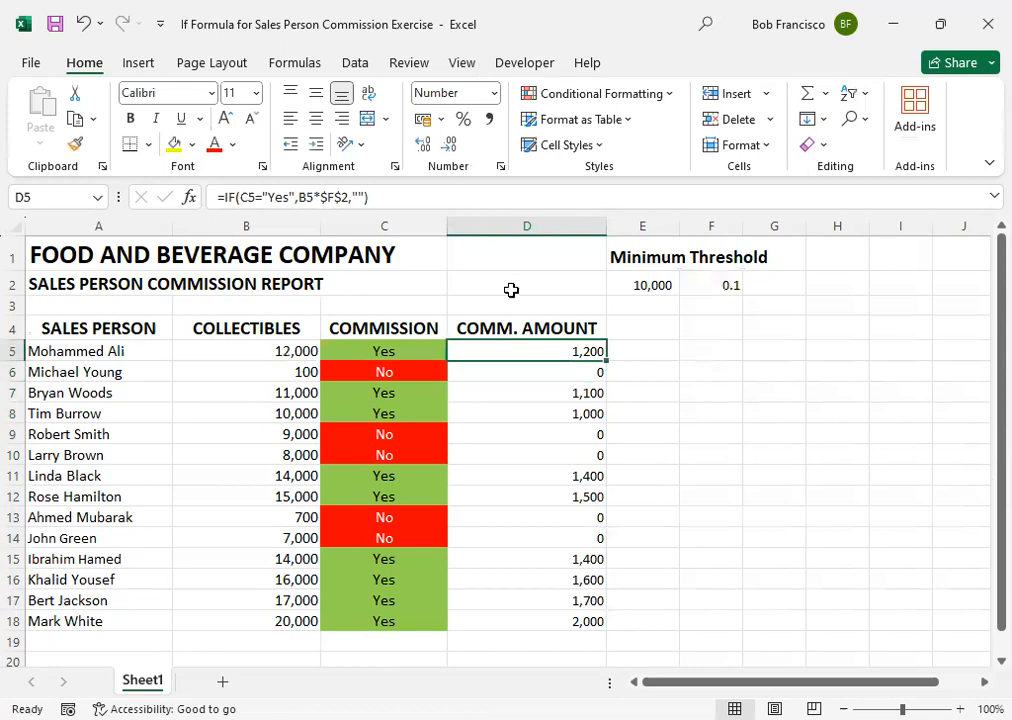
drag(606, 358, 612, 631)
Examine the updated COMM. AMOUNT results for the sales persons whose commission is marked No
click(558, 520)
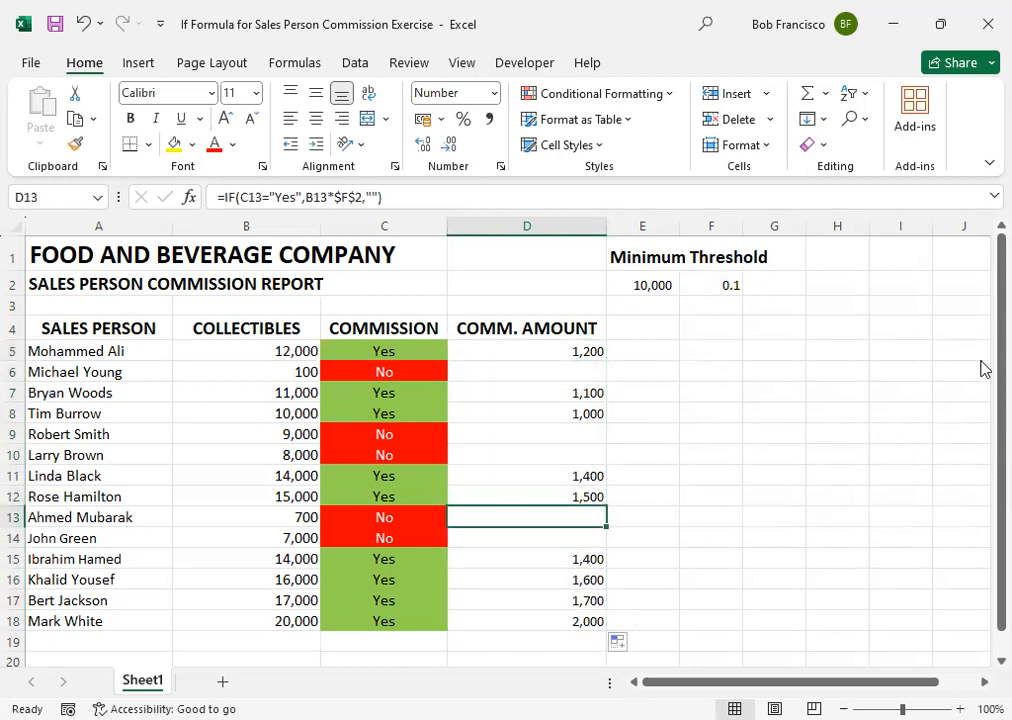
key(Up)
key(Up)
key(Up)
key(Up)
key(Up)
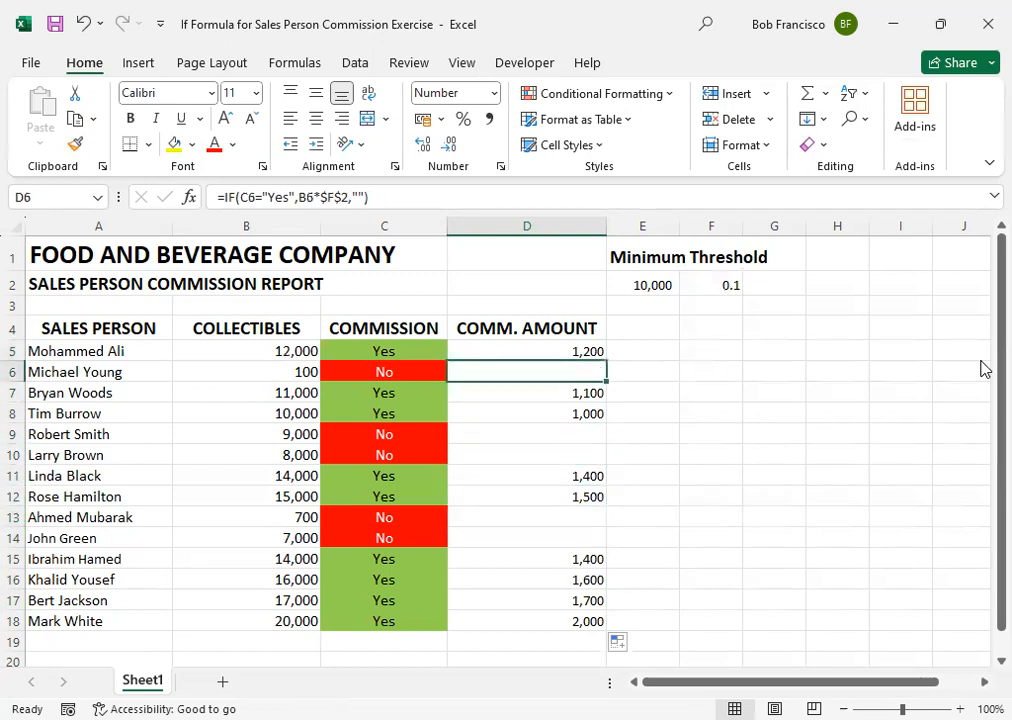
key(Left)
key(Left)
key(Left)
key(Up)
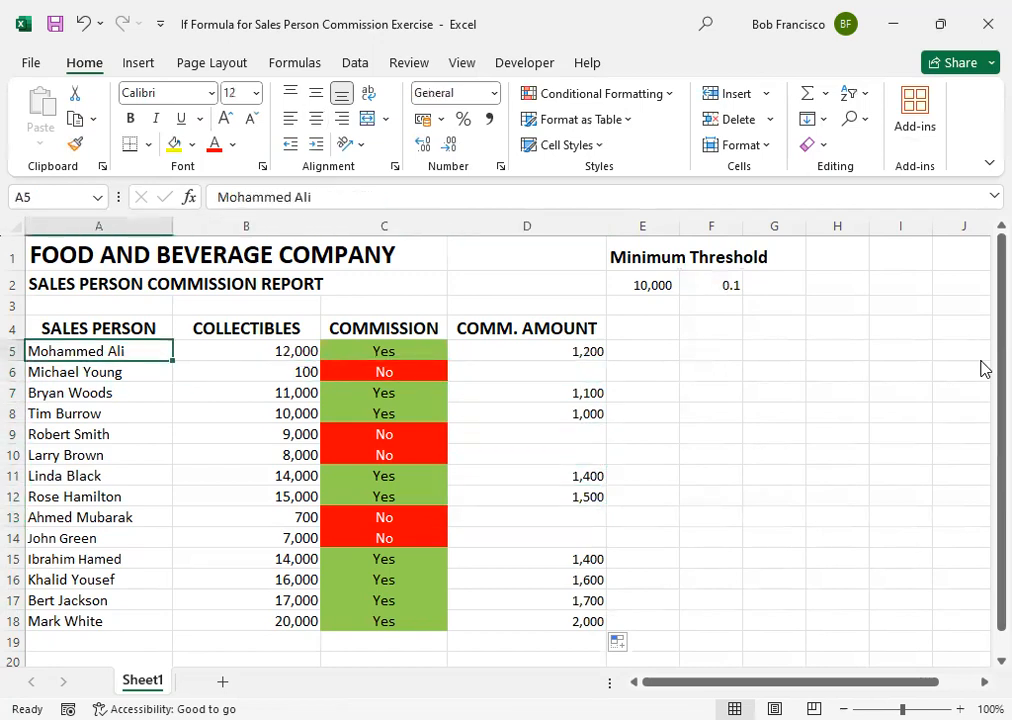